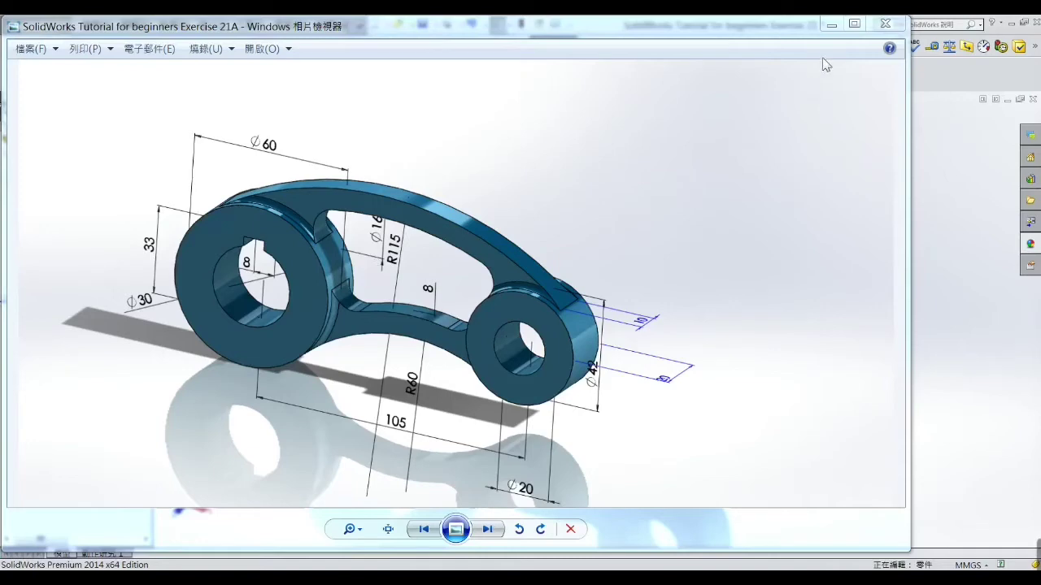
Minimize the Exercise 21A reference image in Photo Viewer to bring the SolidWorks part back.
click(830, 30)
click(831, 30)
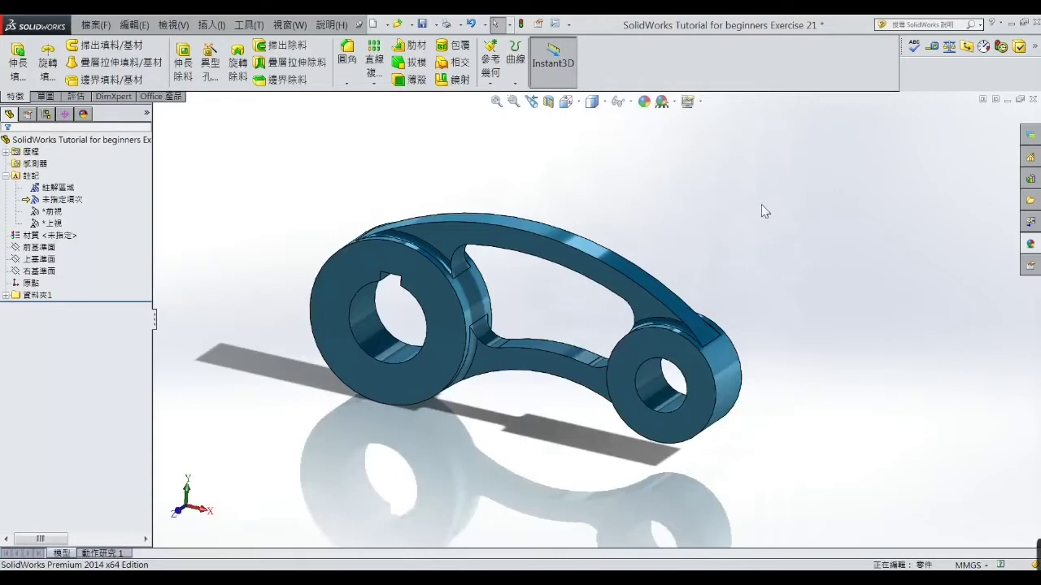
mouse_move(741, 300)
middle_down()
mouse_move(790, 149)
mouse_move(767, 236)
mouse_move(594, 261)
mouse_move(697, 253)
mouse_move(735, 265)
mouse_move(746, 309)
mouse_move(742, 283)
mouse_move(731, 307)
mouse_move(760, 284)
mouse_move(674, 261)
mouse_move(708, 295)
middle_up()
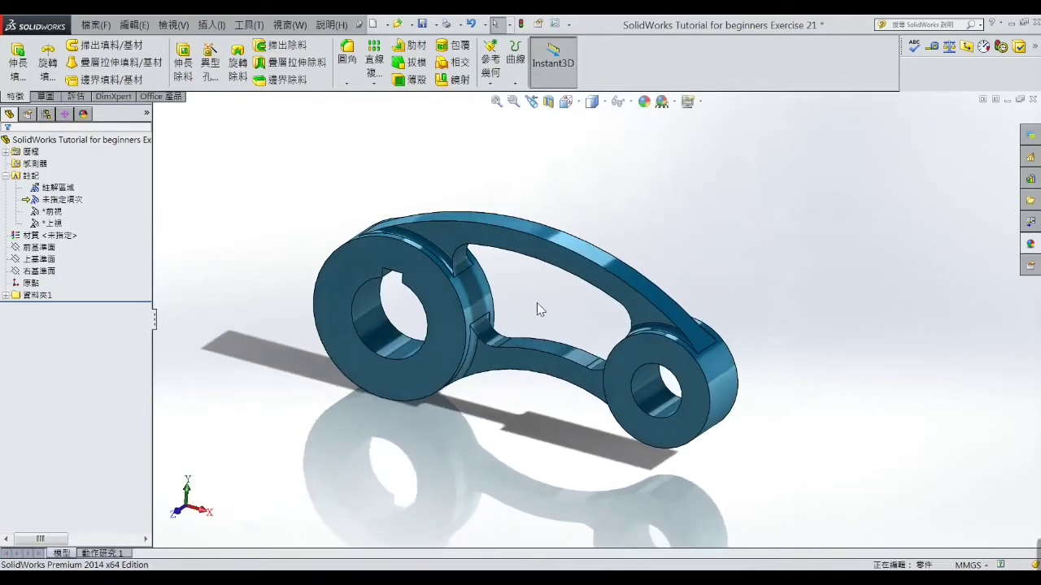
click(480, 295)
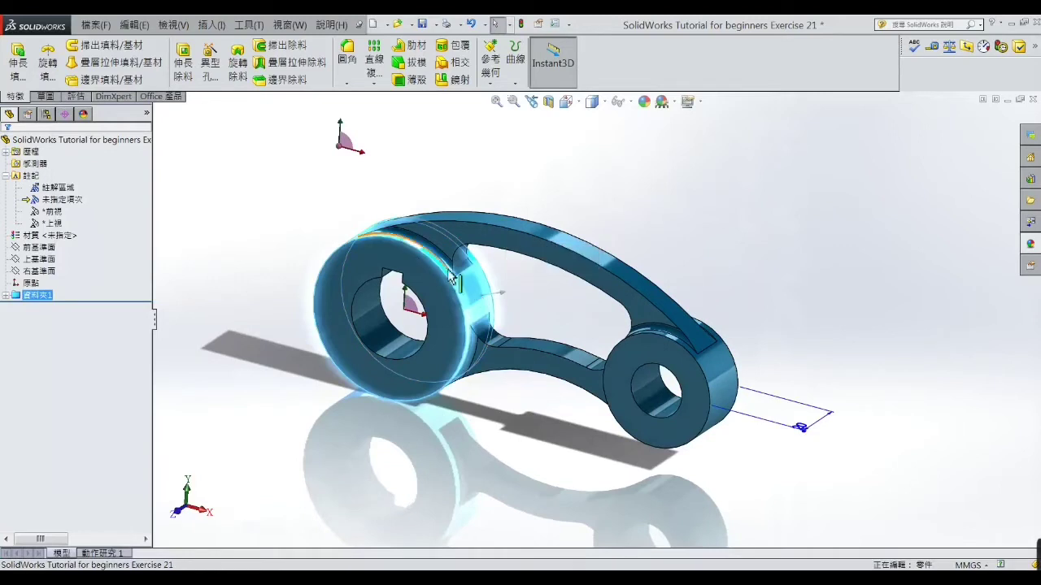
double_click(474, 283)
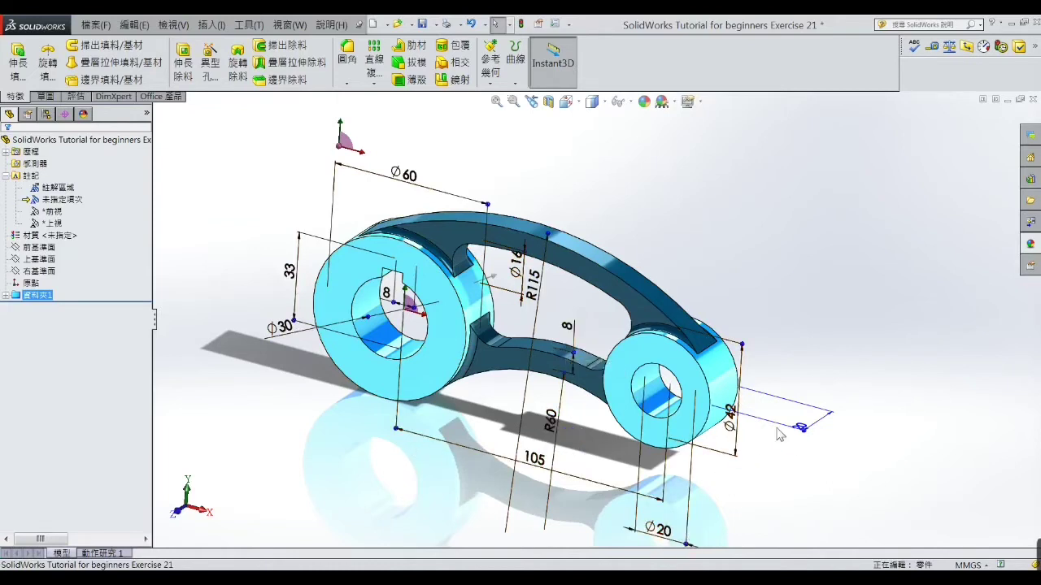
click(808, 427)
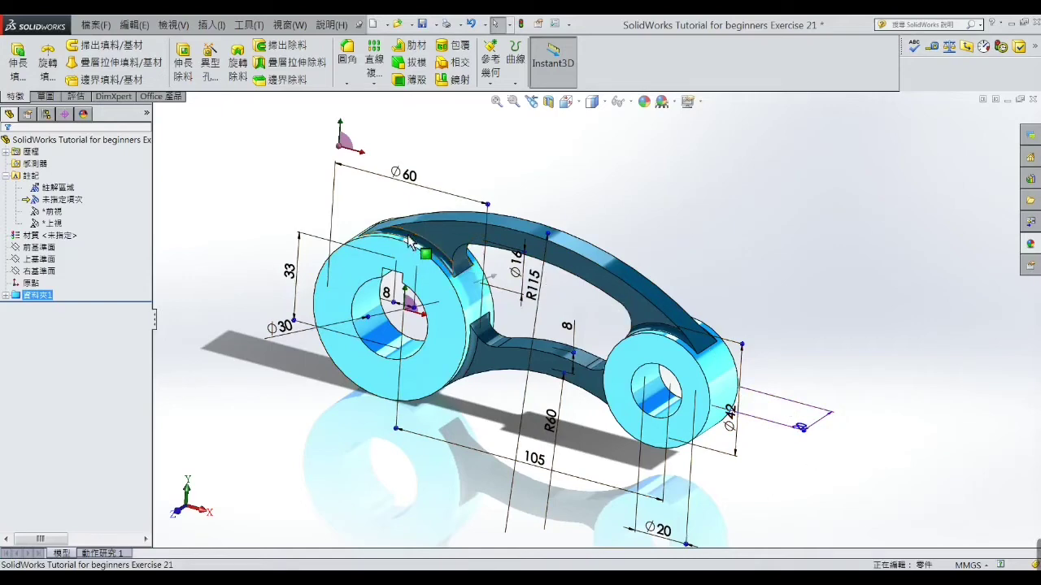
scroll(409, 240, down, 2)
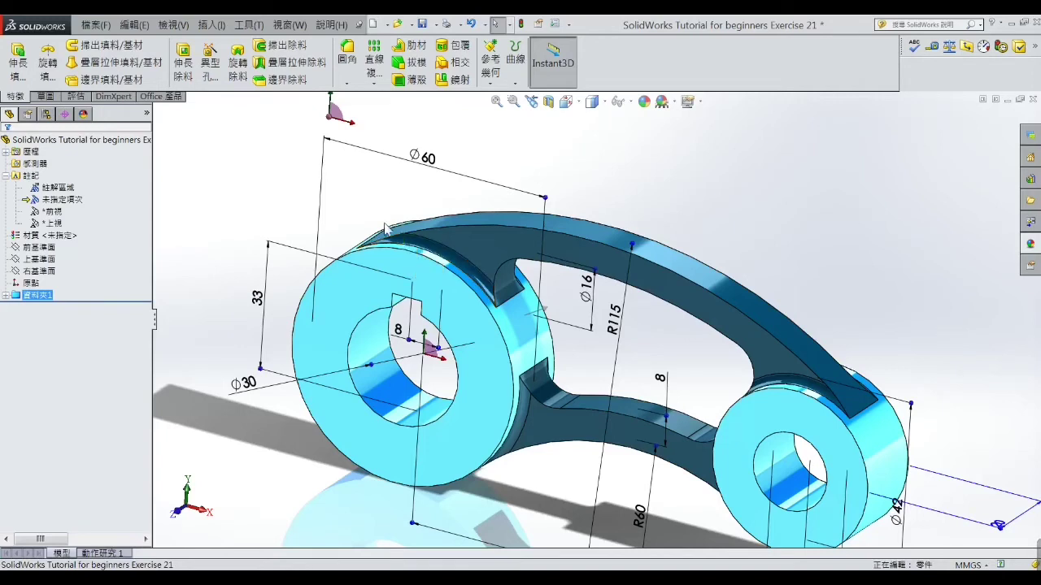
click(750, 223)
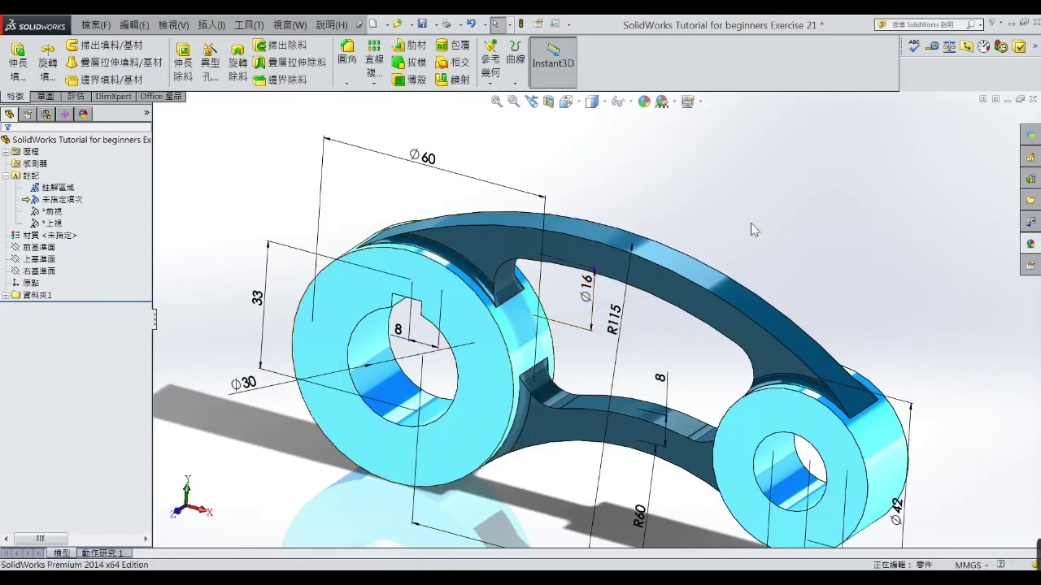
click(811, 388)
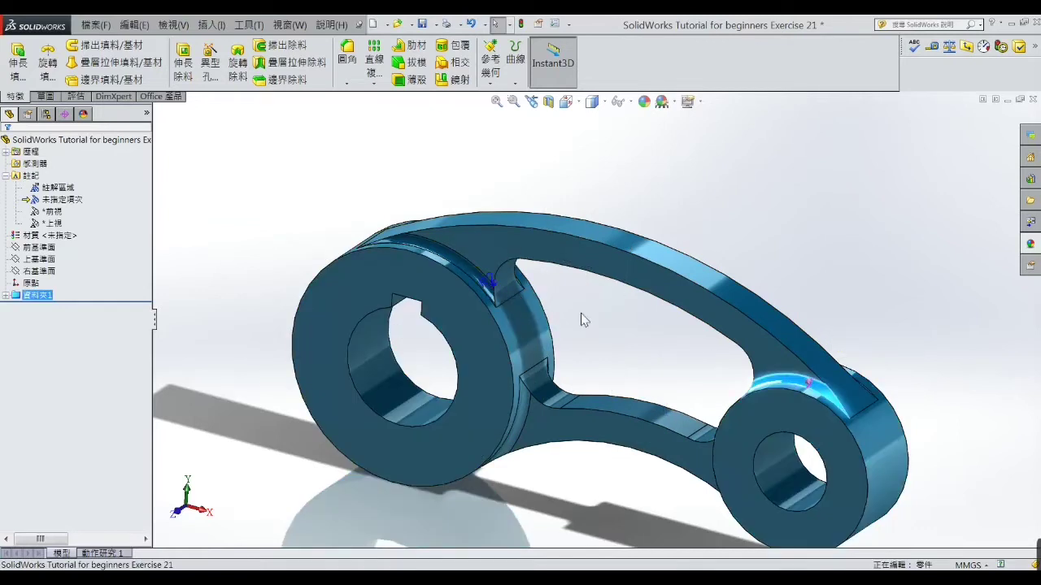
click(626, 329)
scroll(760, 269, up, 3)
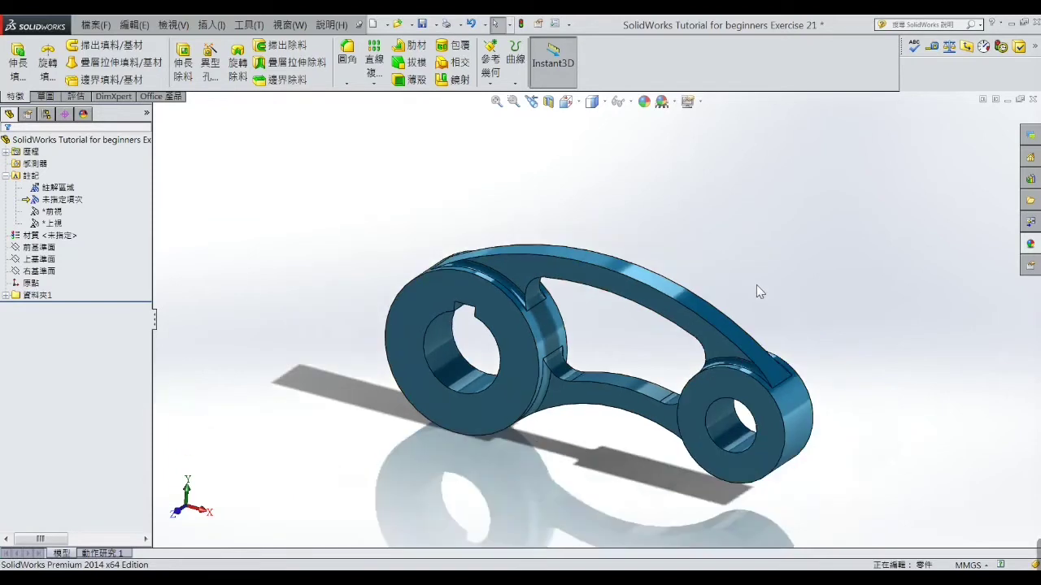
scroll(756, 285, up, 2)
scroll(736, 281, down, 2)
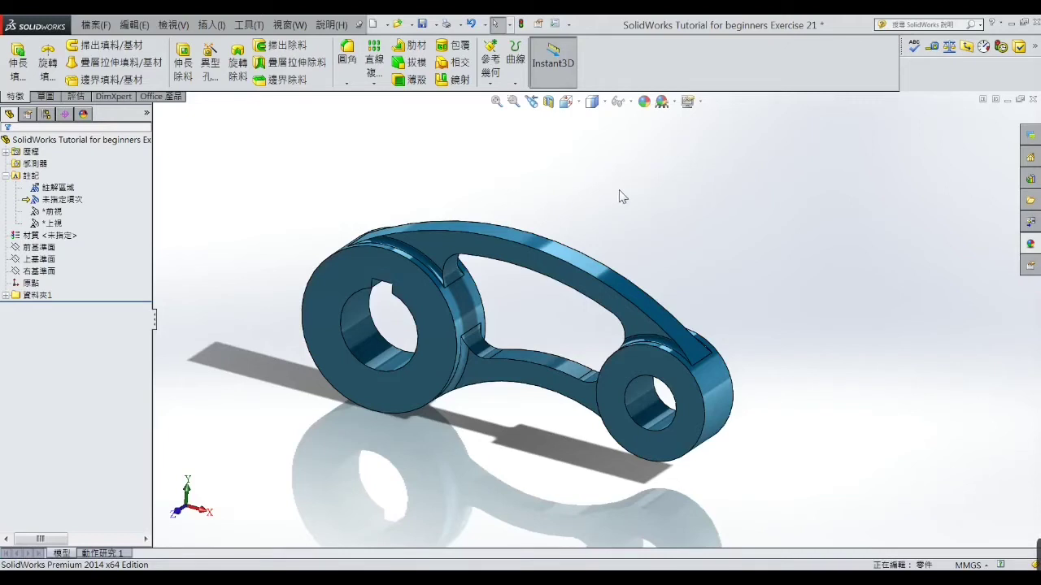
Suppress the connecting-arm extrusion and folder 資料夾1 holding the rings.
right_click(546, 262)
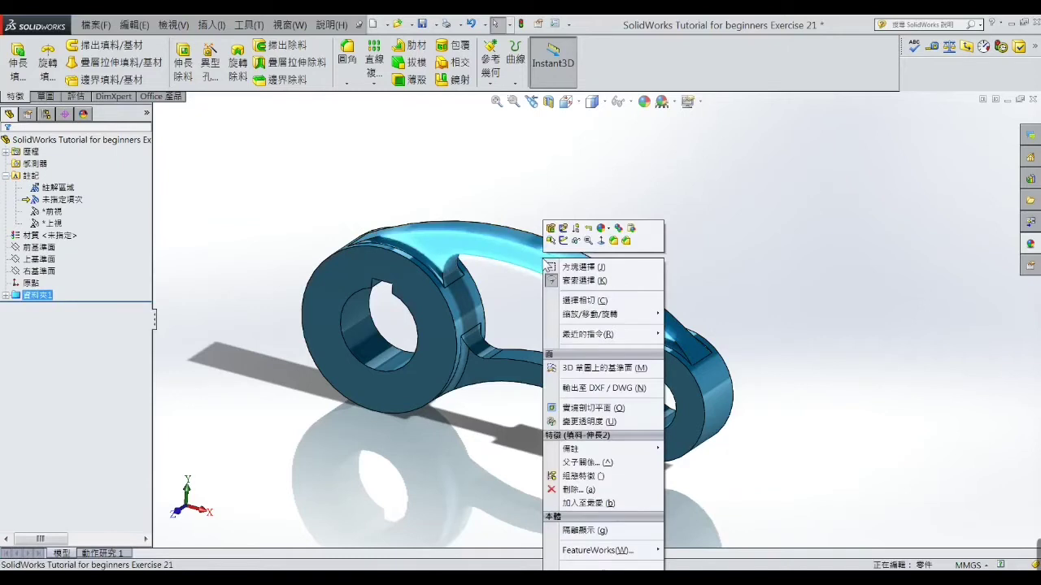
click(576, 231)
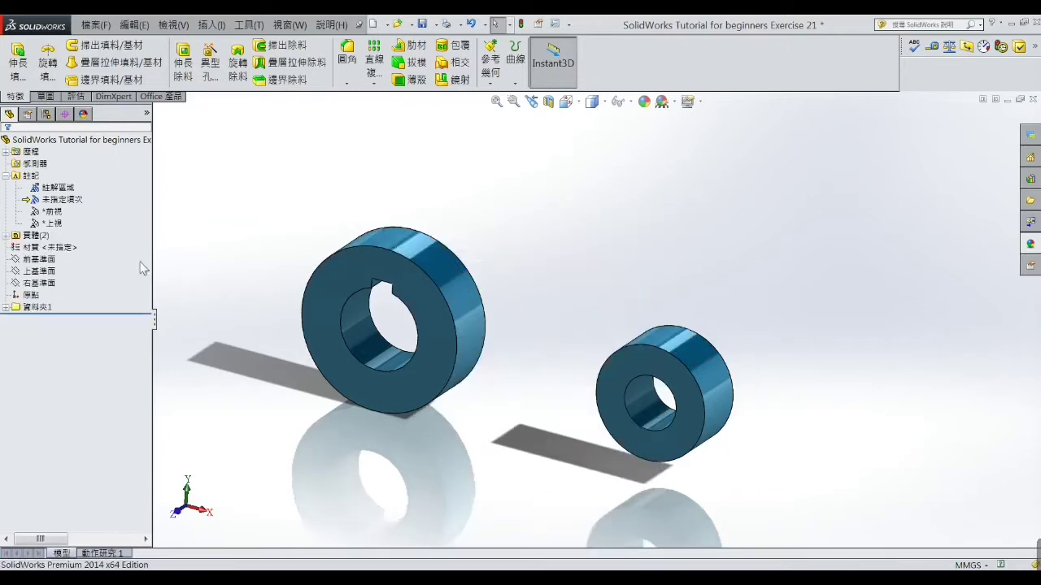
right_click(49, 307)
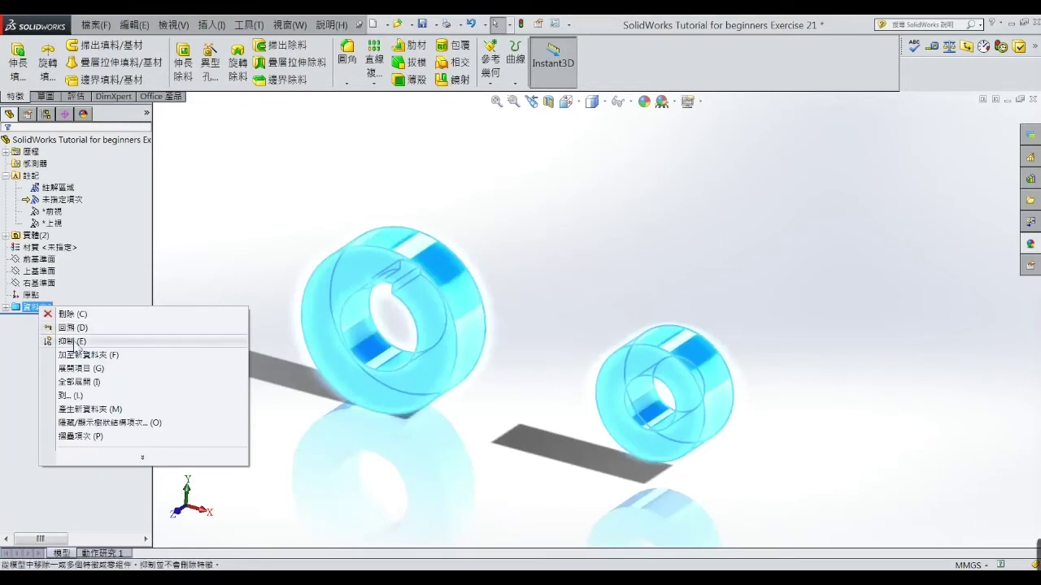
click(73, 342)
Start a new sketch on the Front Plane, viewed straight on from the front.
click(45, 248)
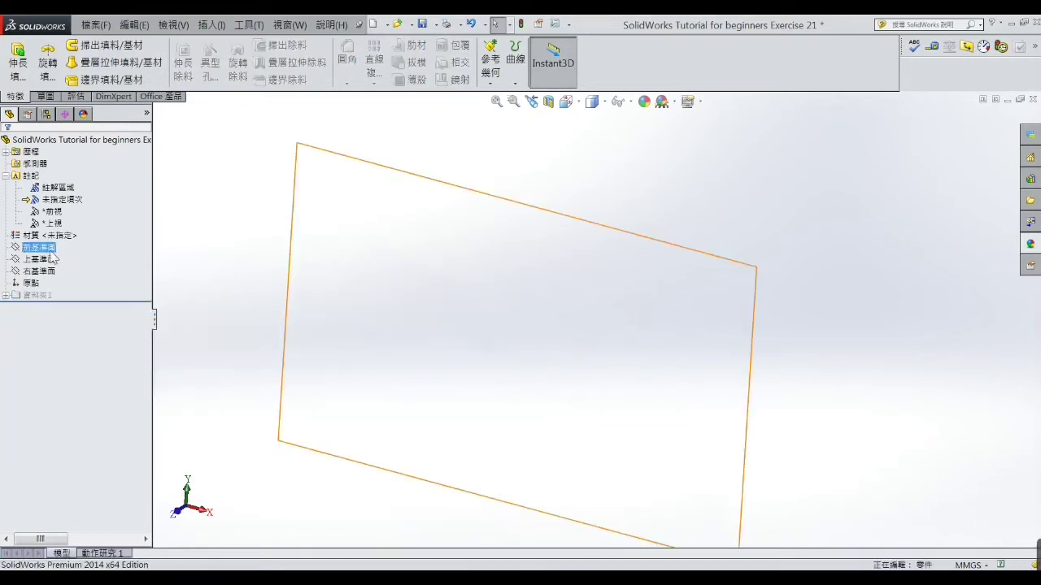
click(65, 236)
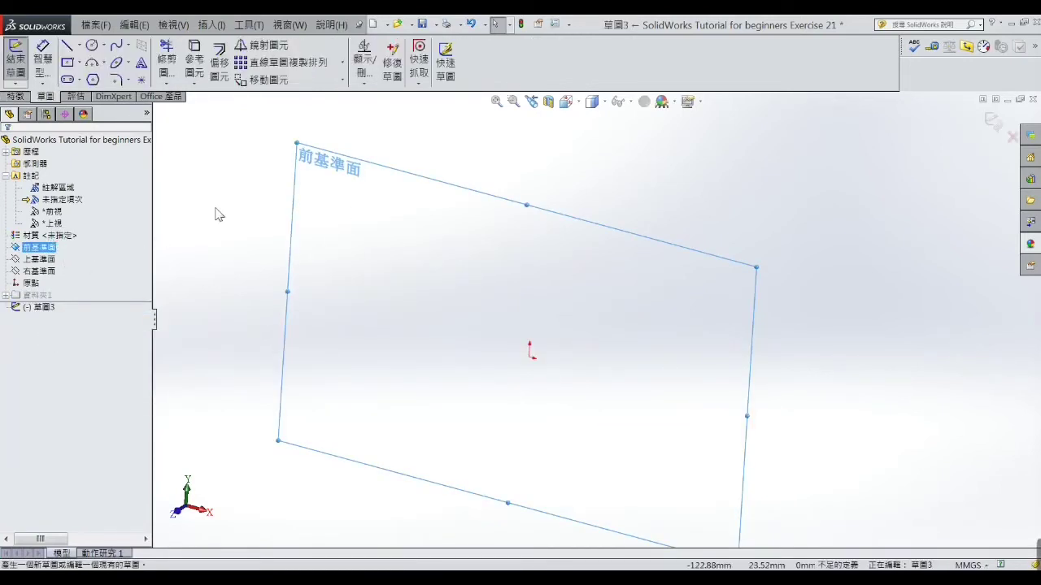
click(570, 163)
click(565, 101)
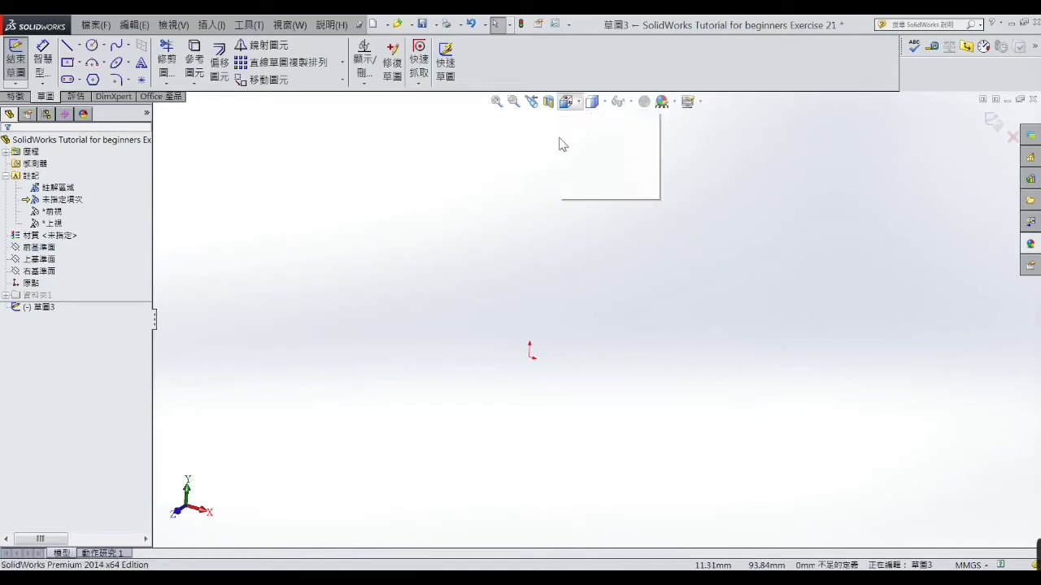
click(637, 179)
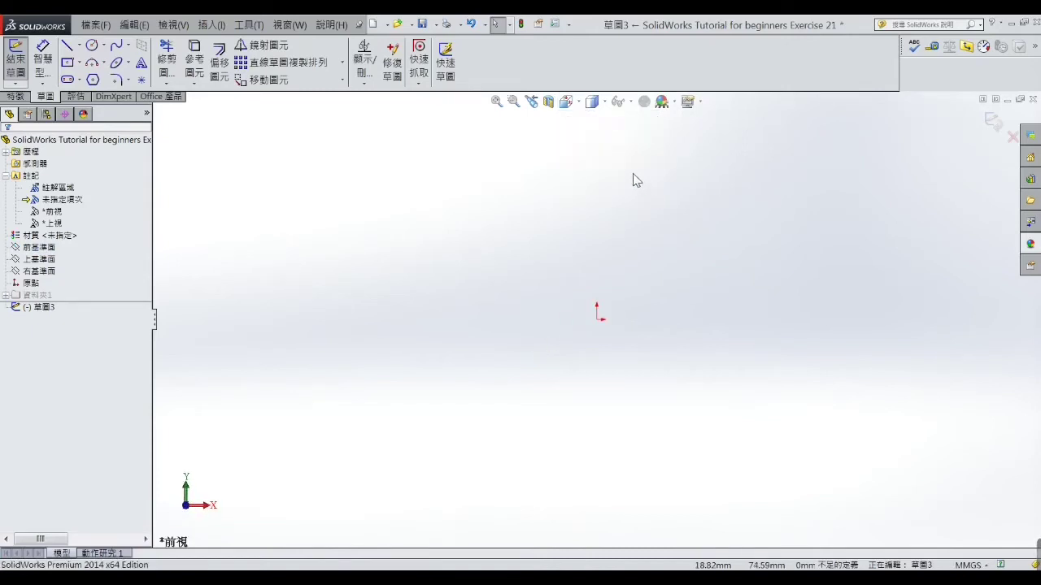
Draw horizontal and vertical lines meeting at the origin and make both construction lines.
click(67, 47)
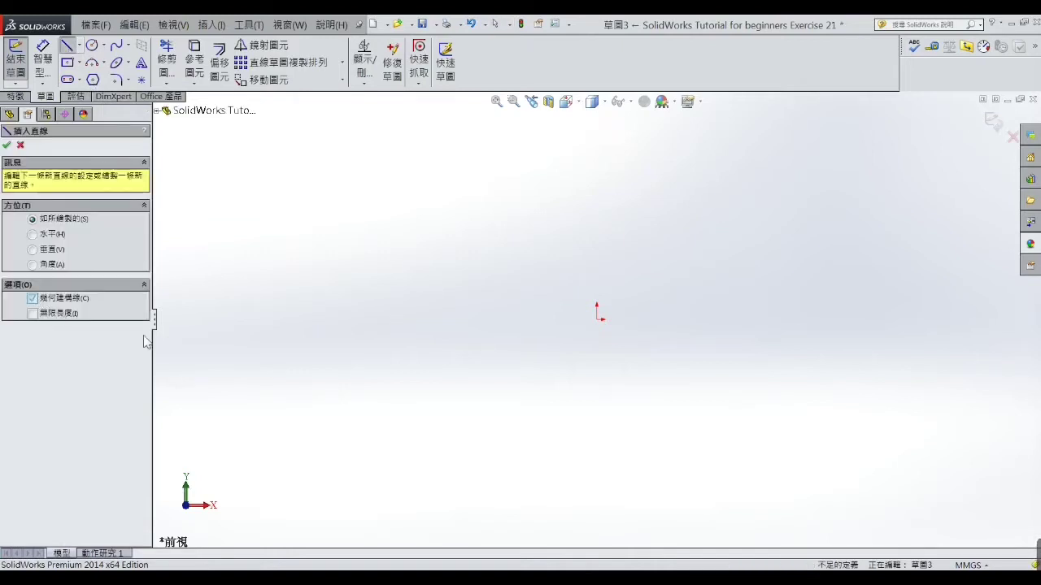
click(391, 319)
click(597, 319)
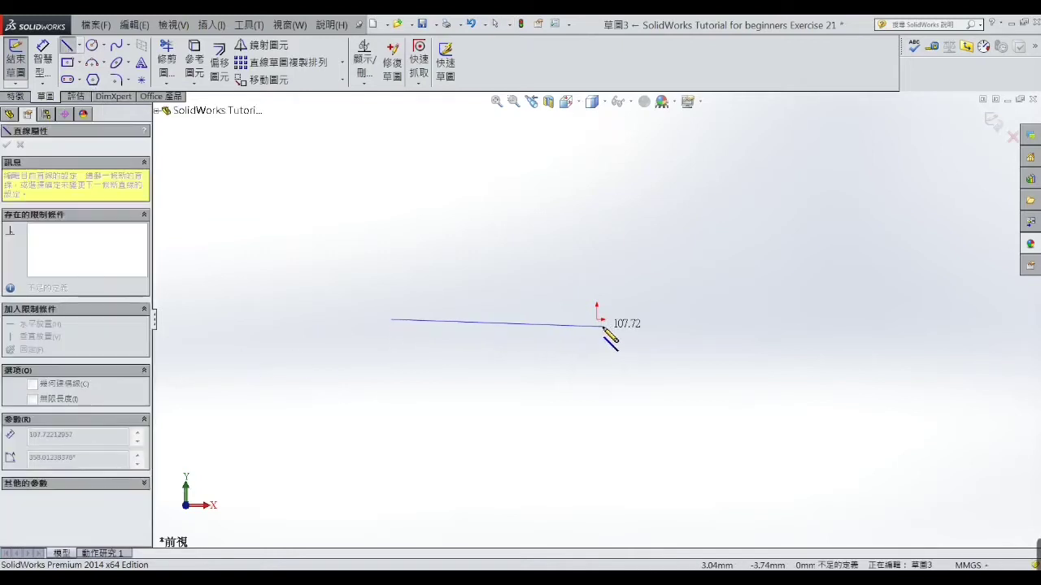
click(597, 179)
right_click(597, 181)
key(Escape)
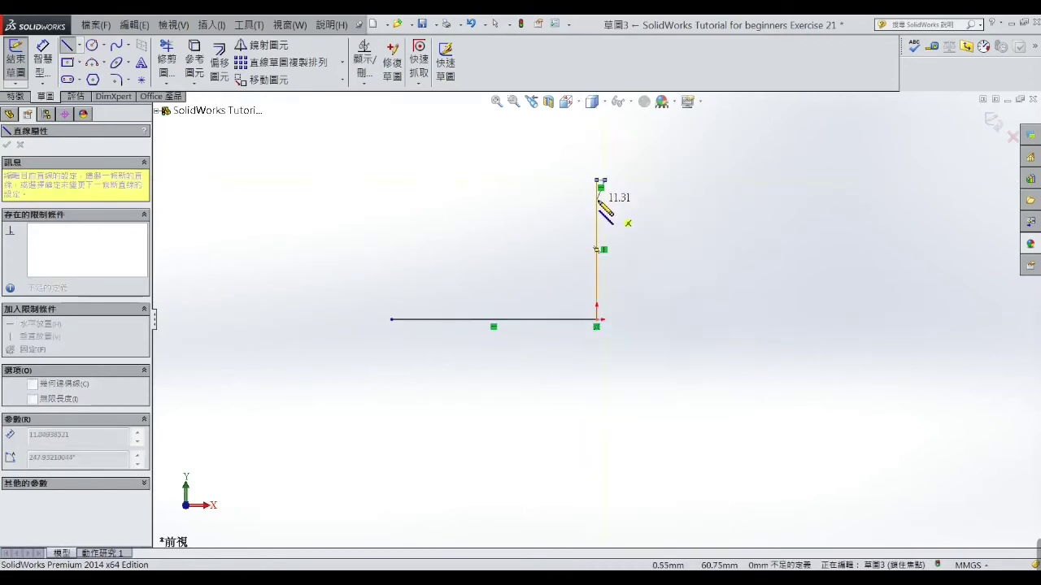
key(Escape)
click(597, 227)
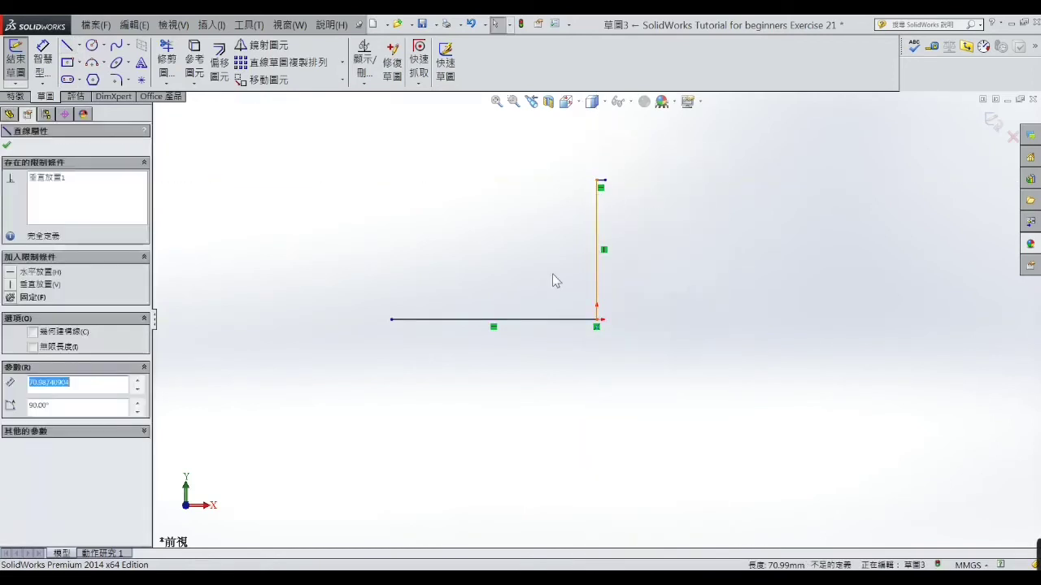
ctrl+click(528, 319)
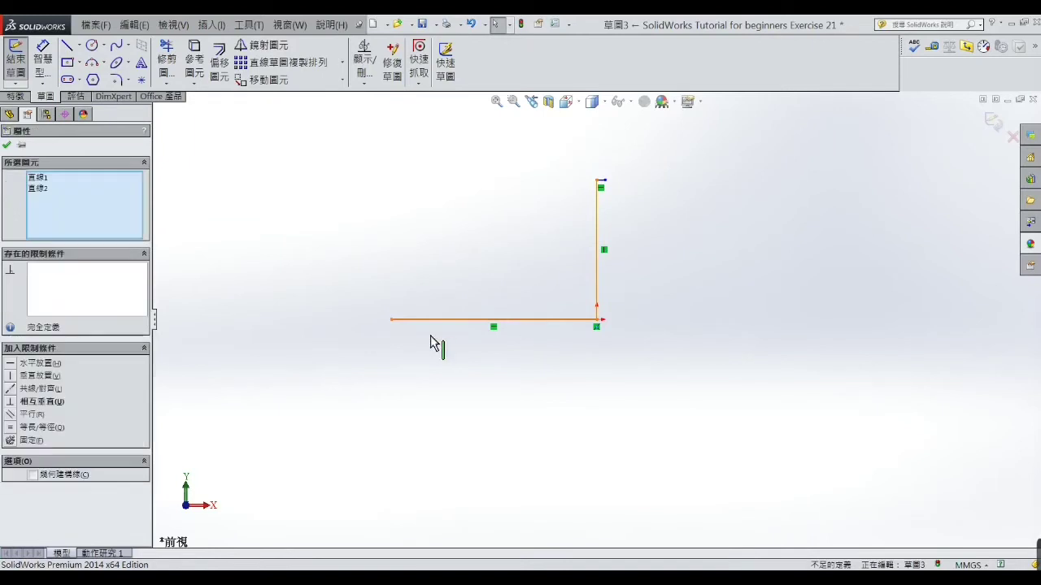
click(33, 477)
click(290, 263)
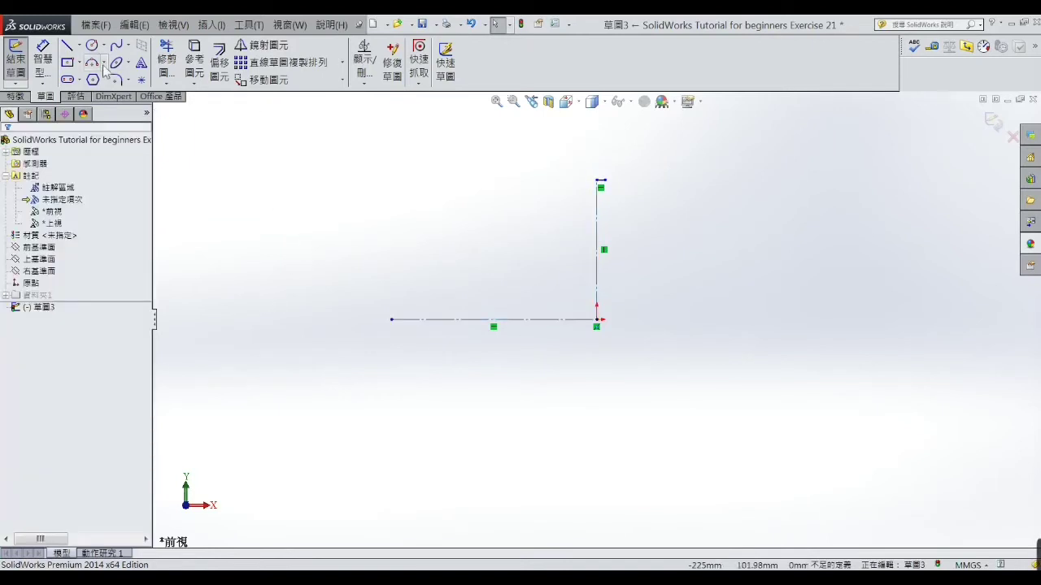
Draw the left boss's outer circle and inner hole circle at the horizontal line's end.
click(91, 45)
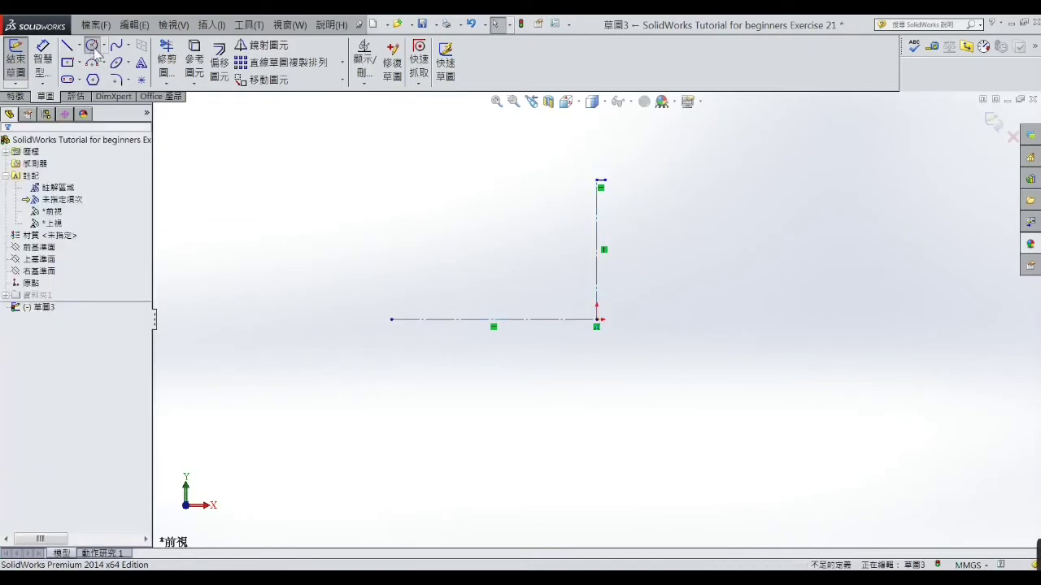
click(392, 320)
click(424, 243)
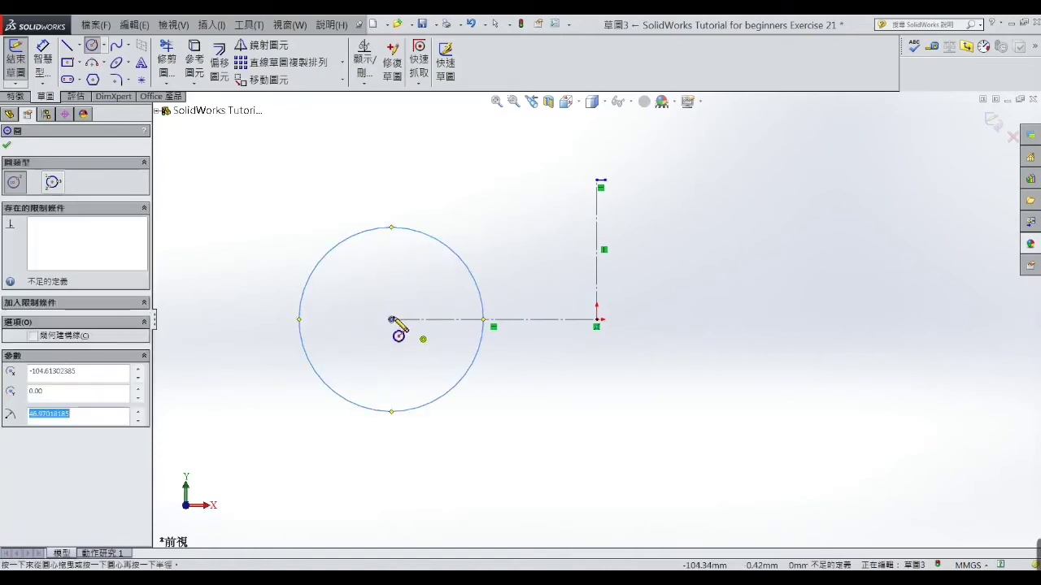
click(391, 319)
click(414, 279)
right_click(400, 227)
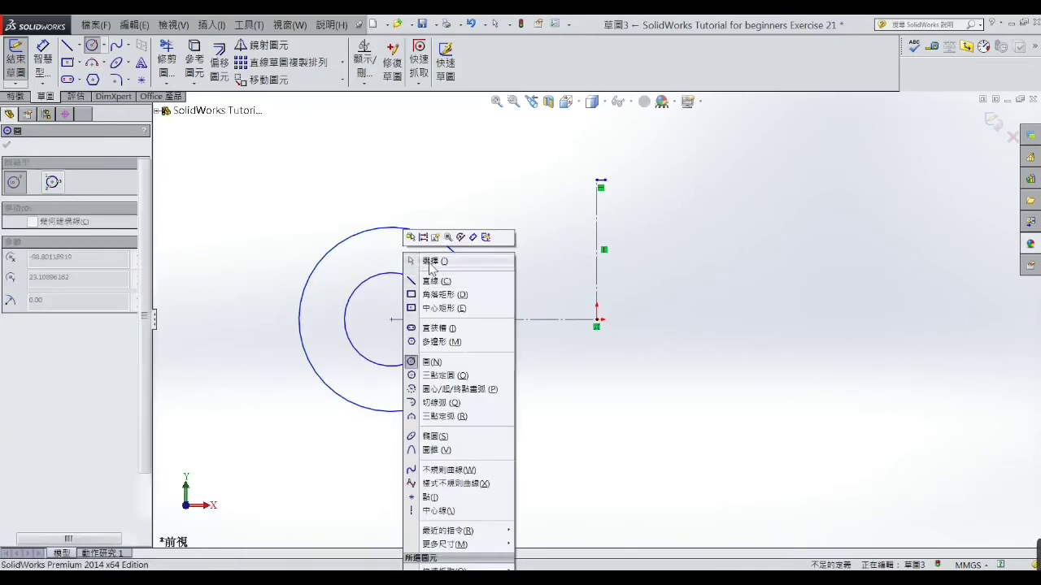
click(422, 262)
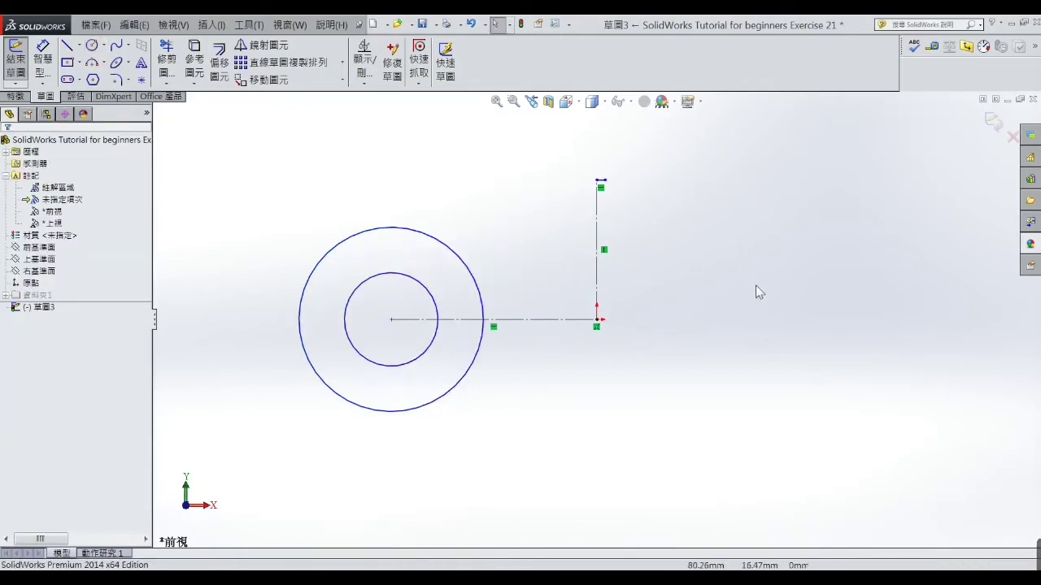
Draw the right boss's outer circle and concentric hole circle on the horizontal line.
click(91, 45)
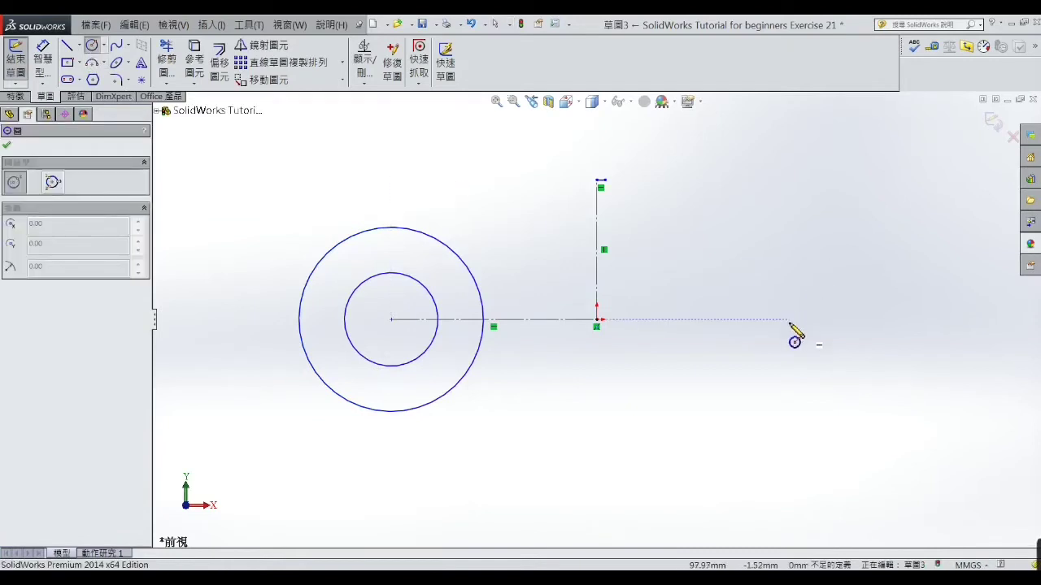
click(781, 320)
click(799, 255)
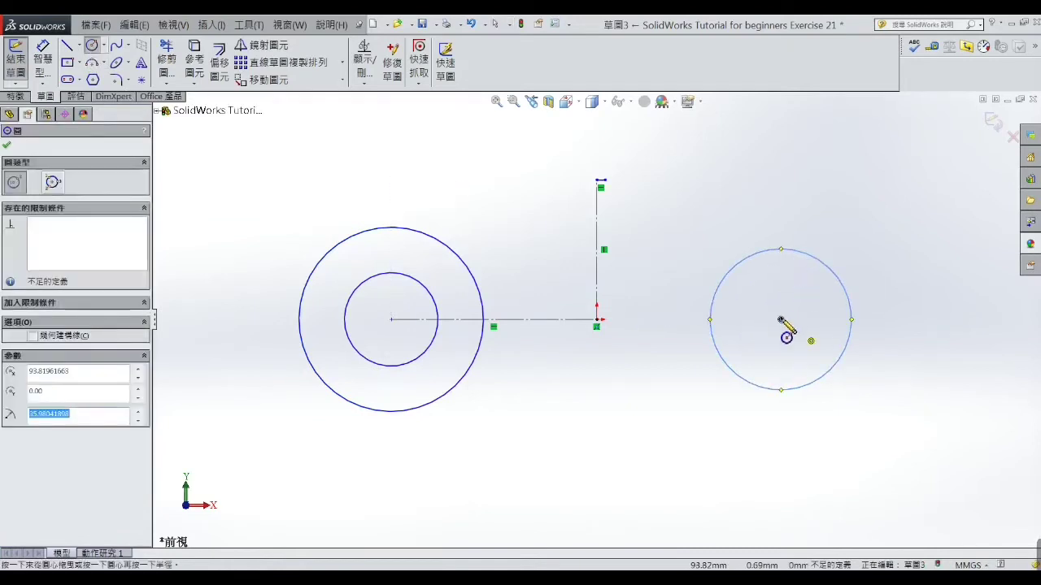
click(780, 320)
click(799, 301)
right_click(792, 300)
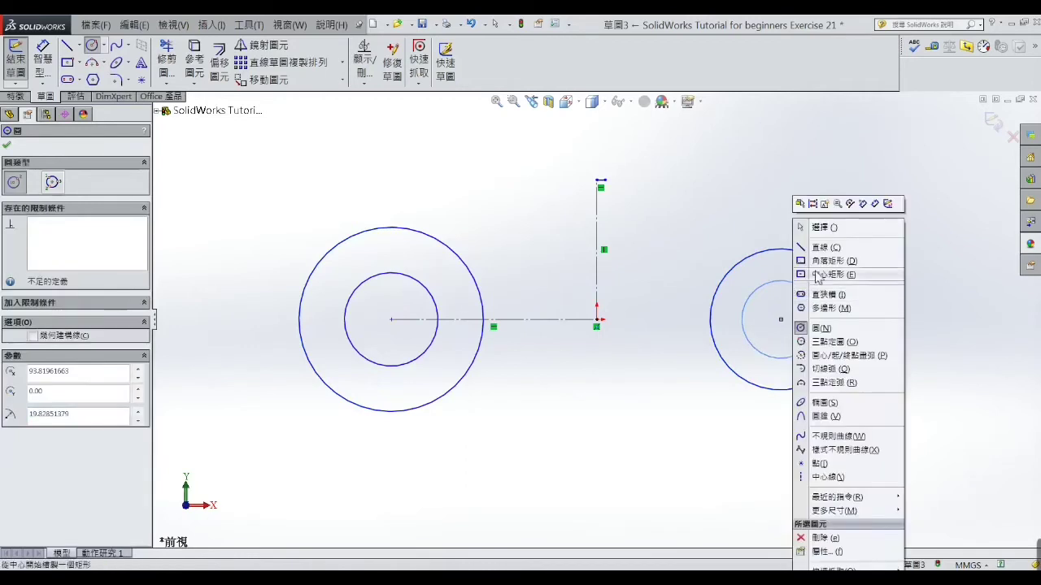
click(817, 228)
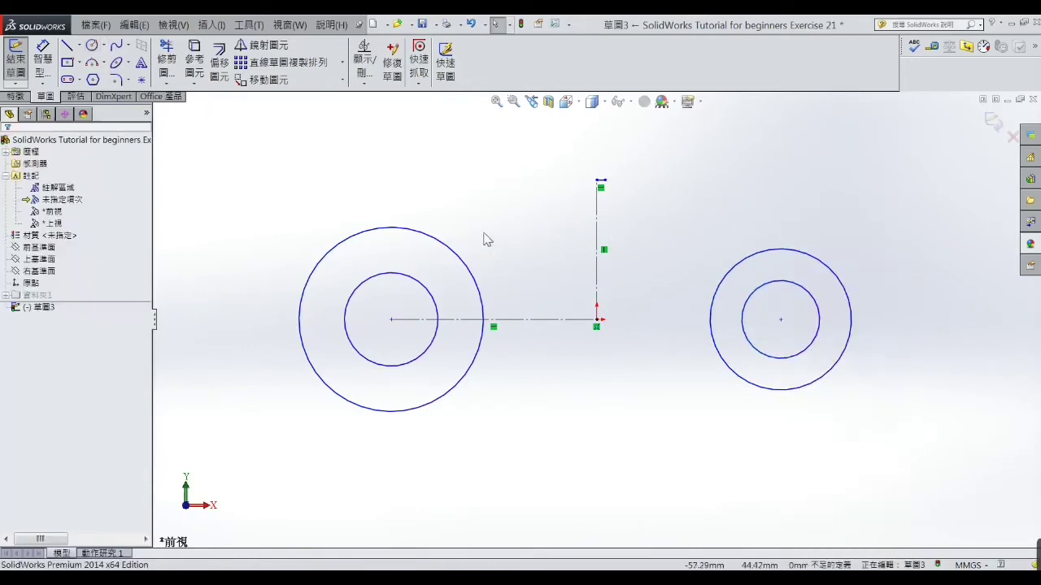
Delete the mistaken Ø105 diameter dimension placed on the left inner circle.
click(41, 70)
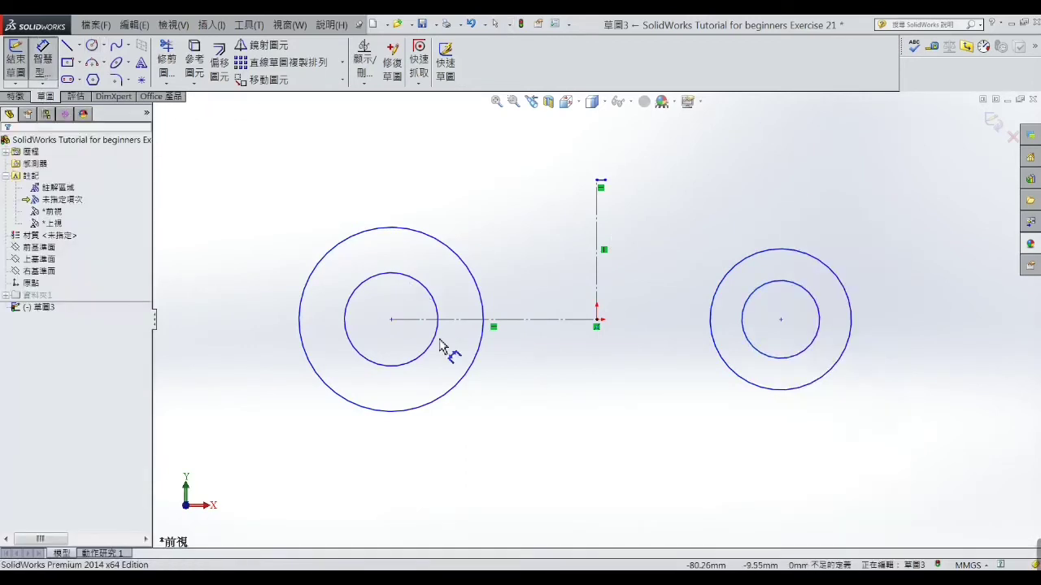
click(420, 383)
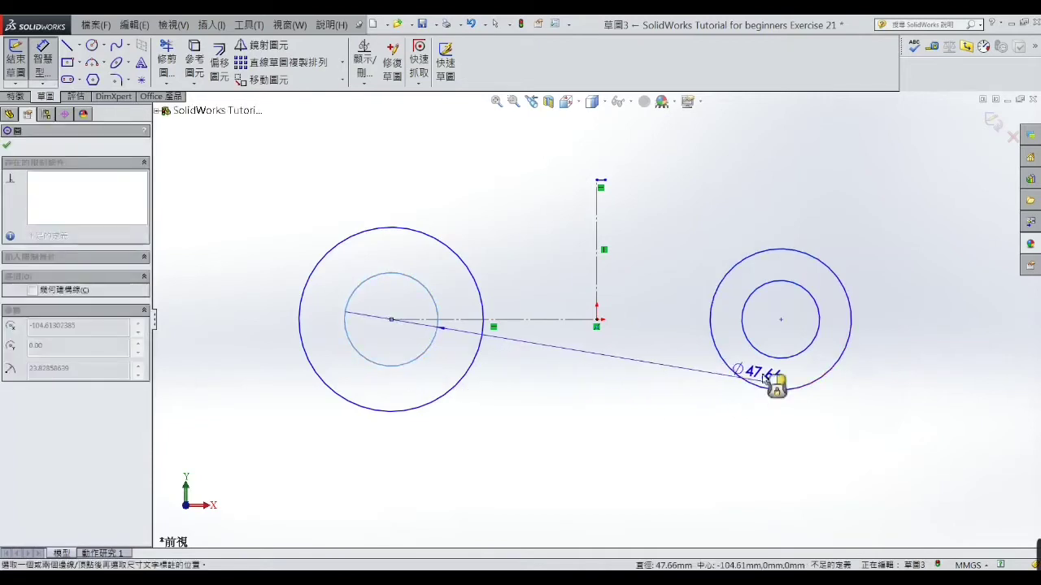
click(769, 350)
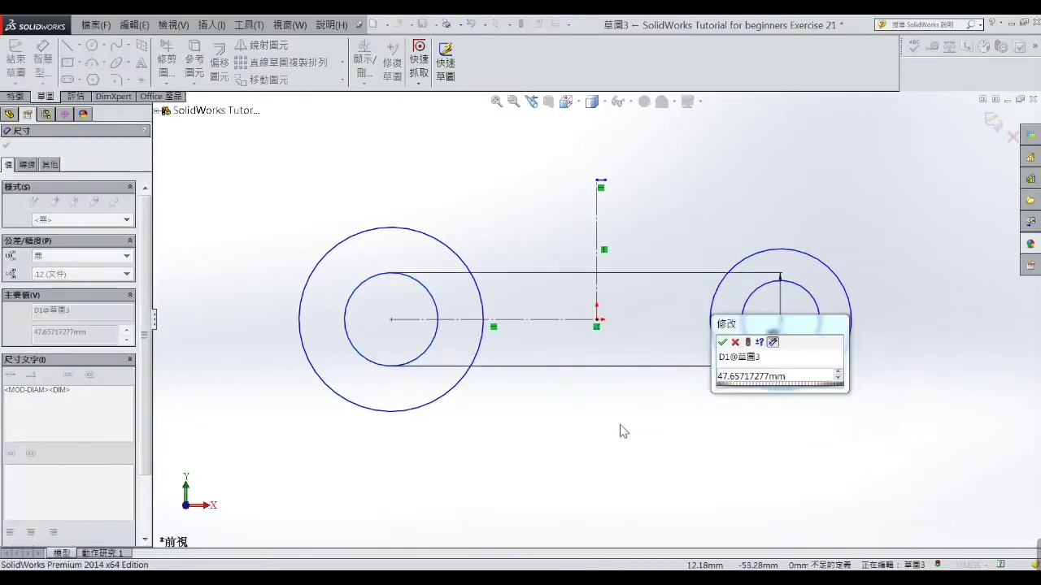
double_click(773, 376)
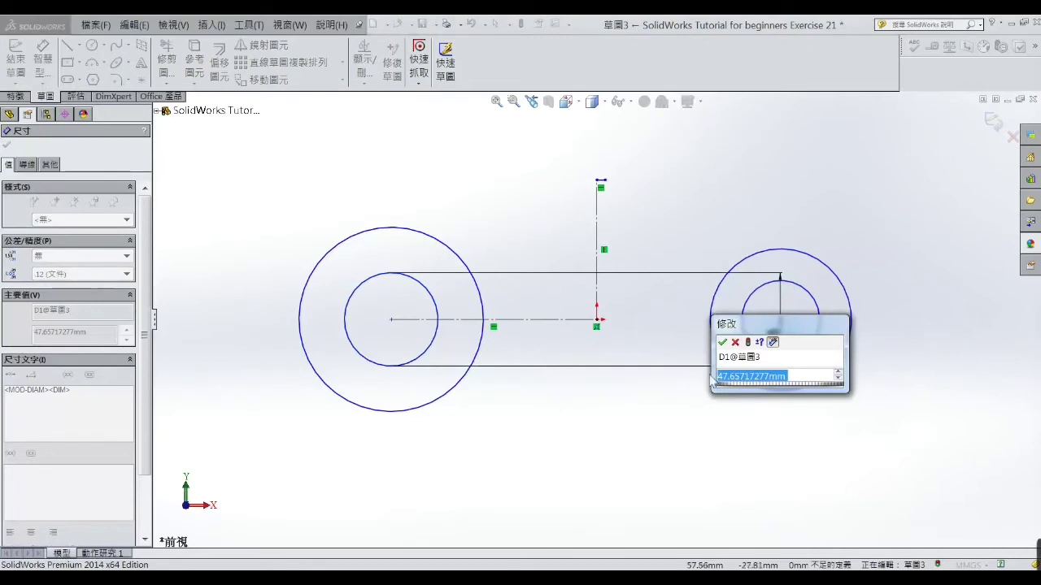
drag(800, 379, 716, 379)
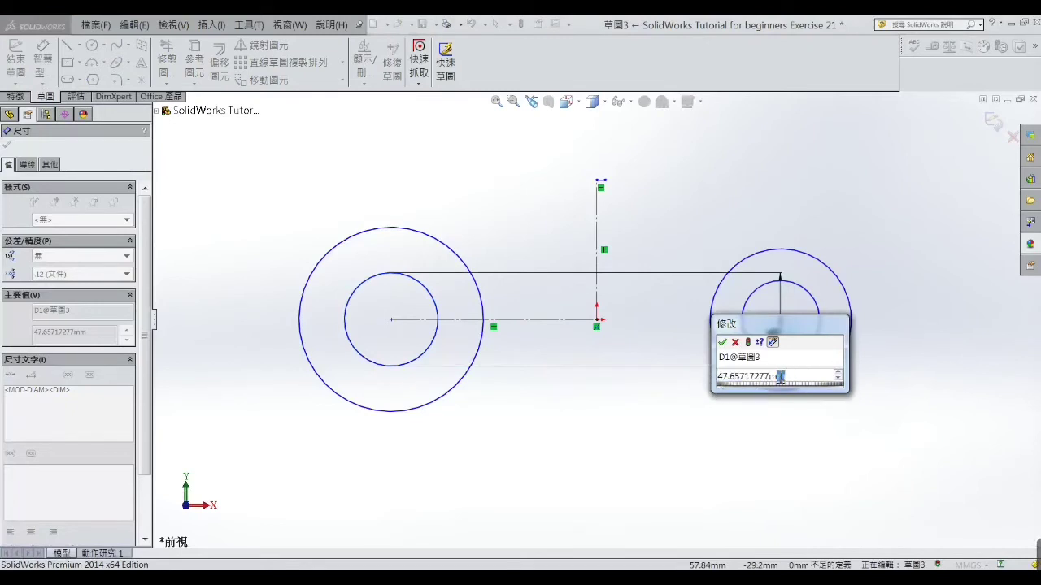
text(1)
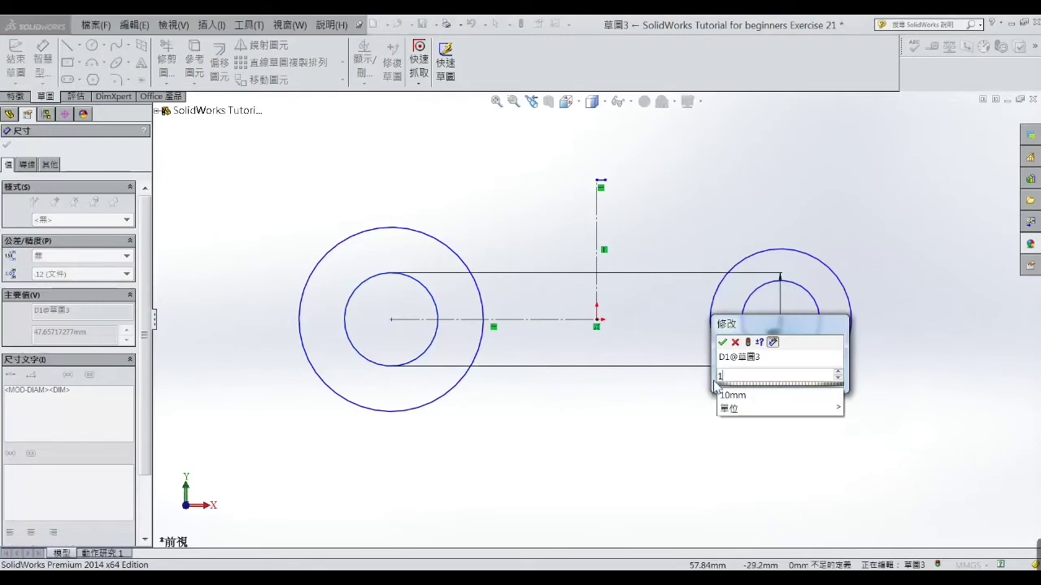
text(05)
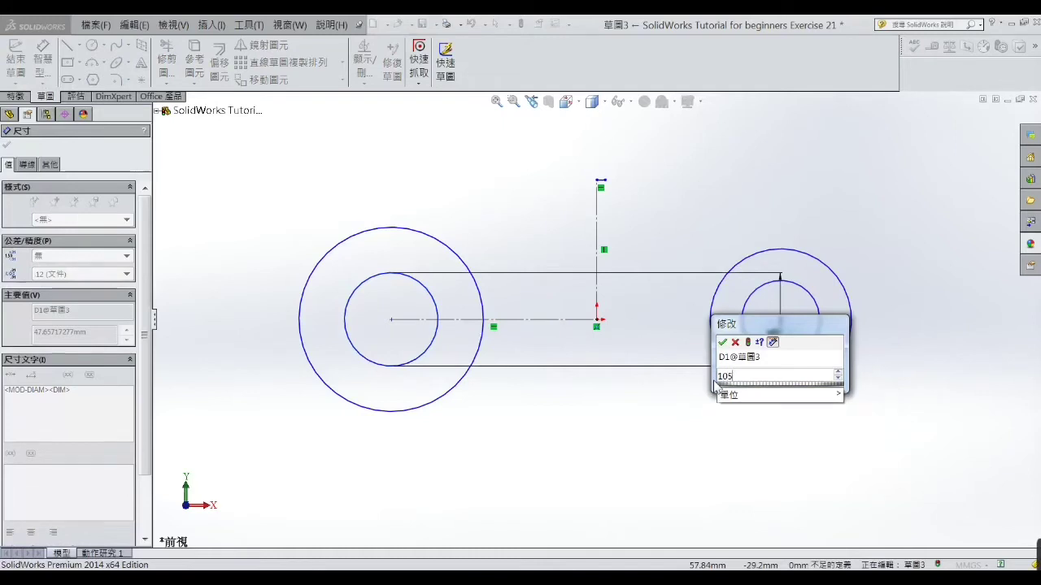
key(Return)
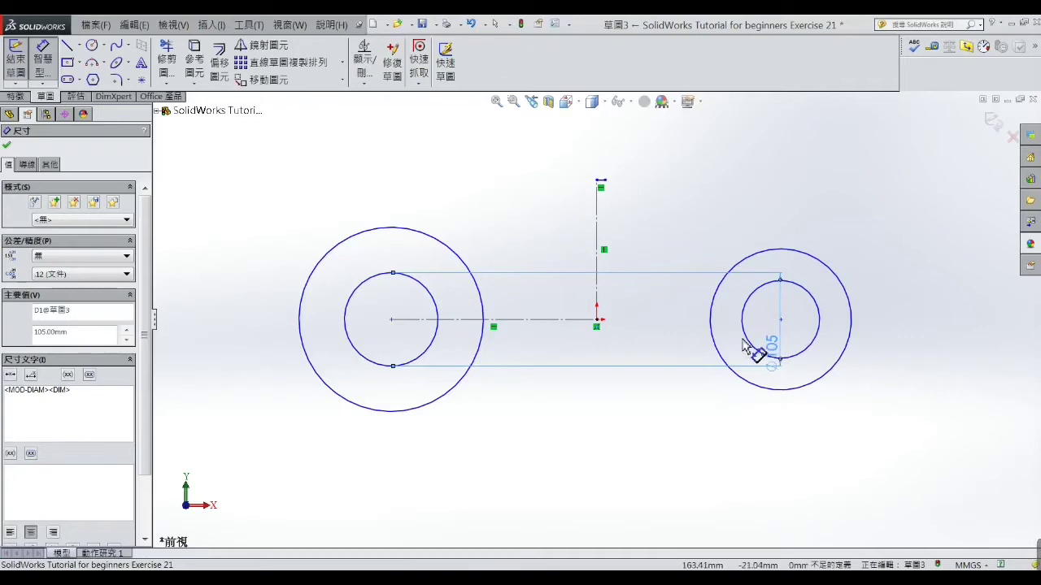
right_click(499, 216)
click(506, 220)
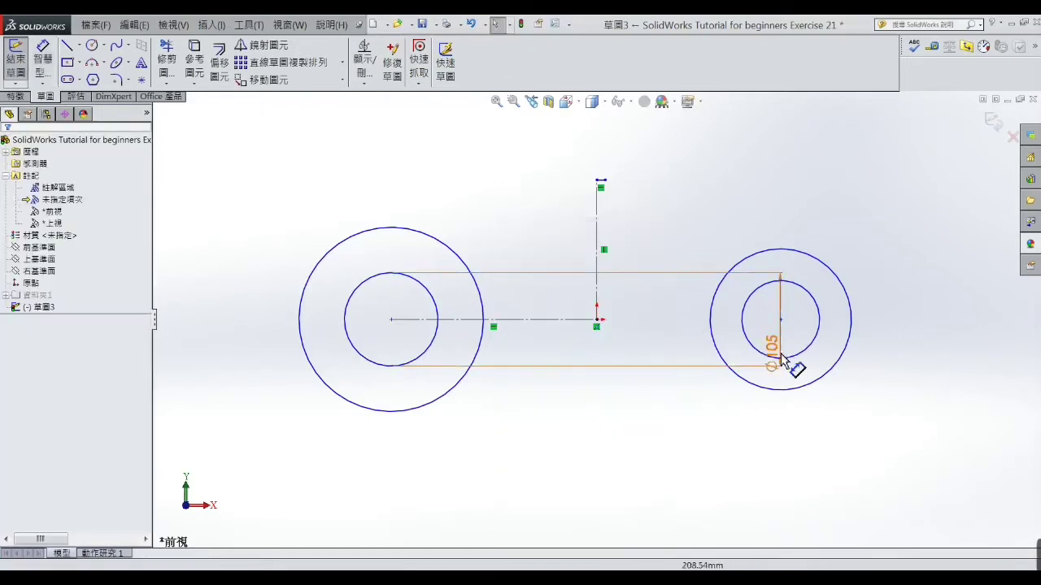
drag(774, 353, 511, 351)
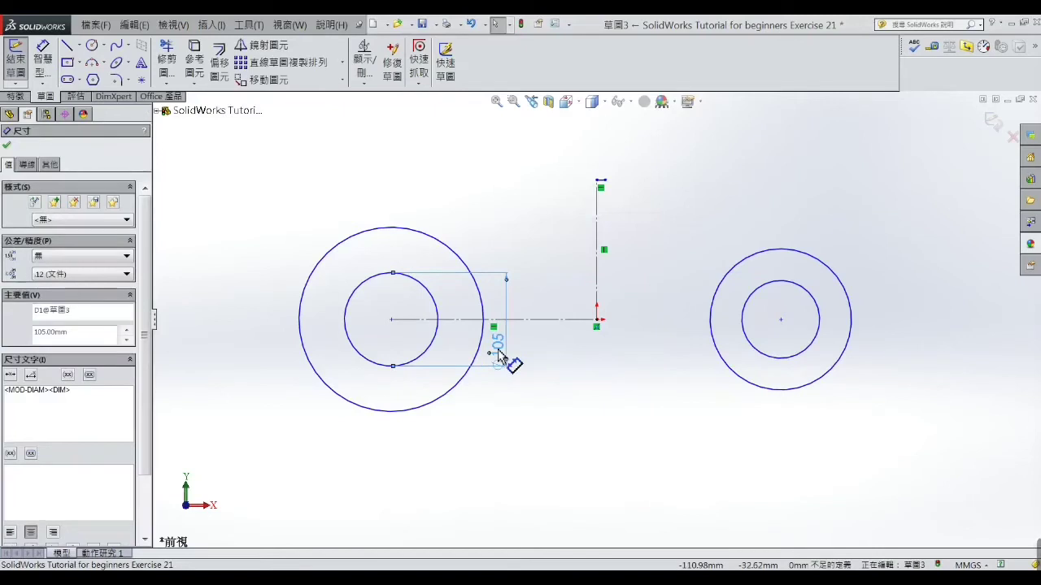
key(Delete)
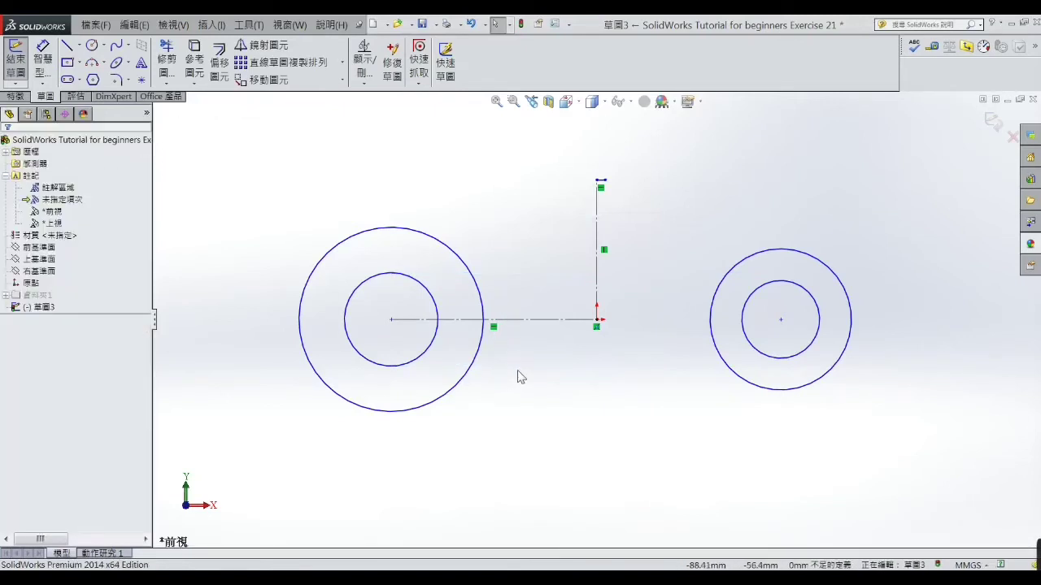
Dimension the left-to-right circle centre spacing as 105 mm.
click(42, 56)
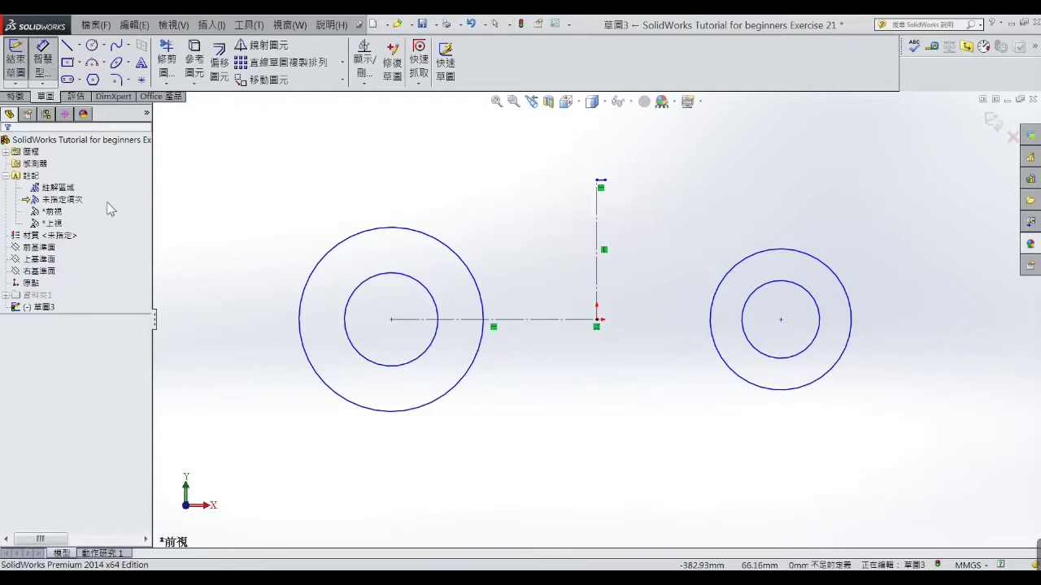
click(390, 374)
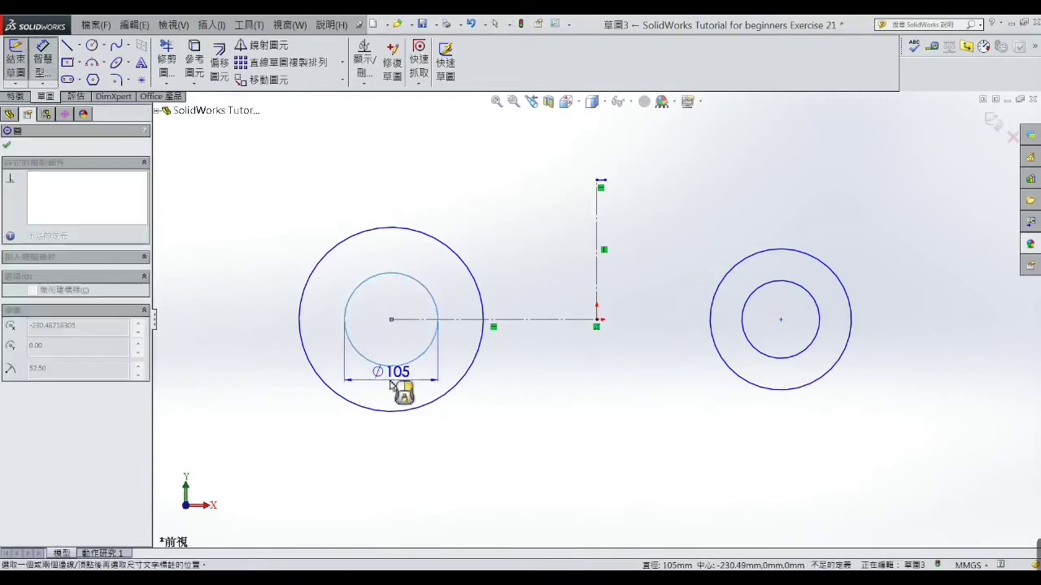
click(776, 394)
click(600, 452)
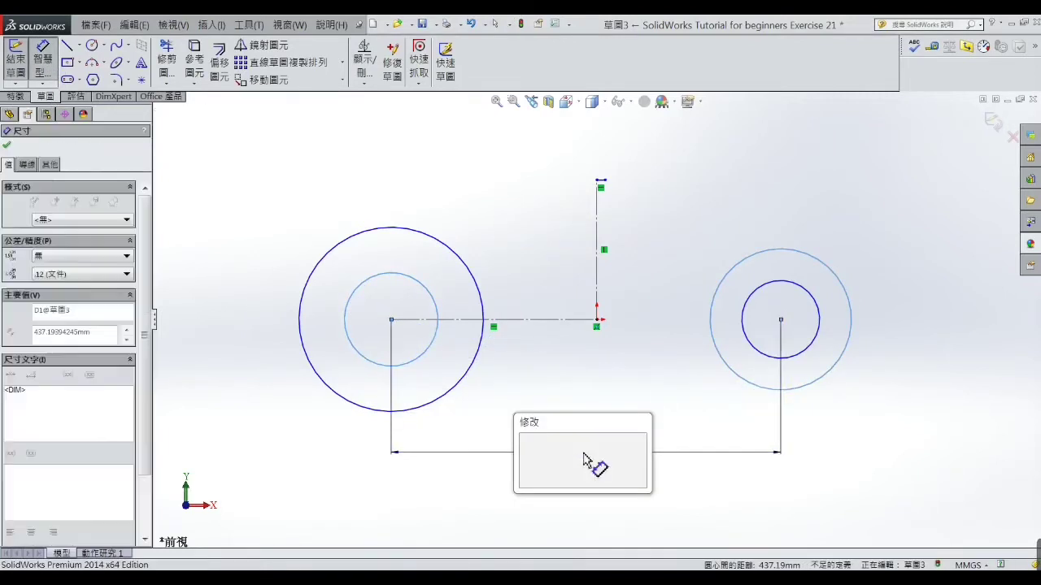
text(1)
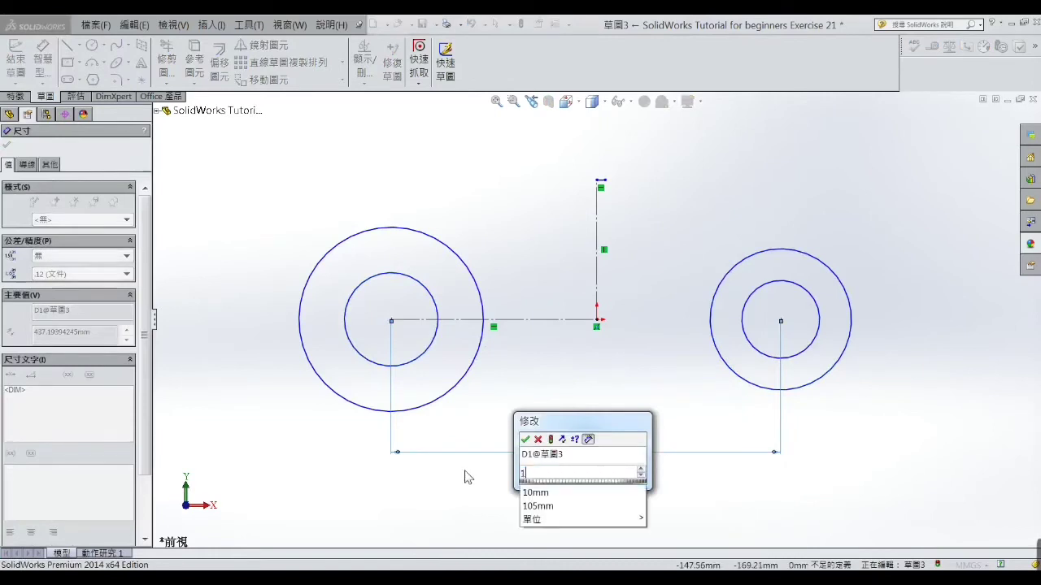
text(05)
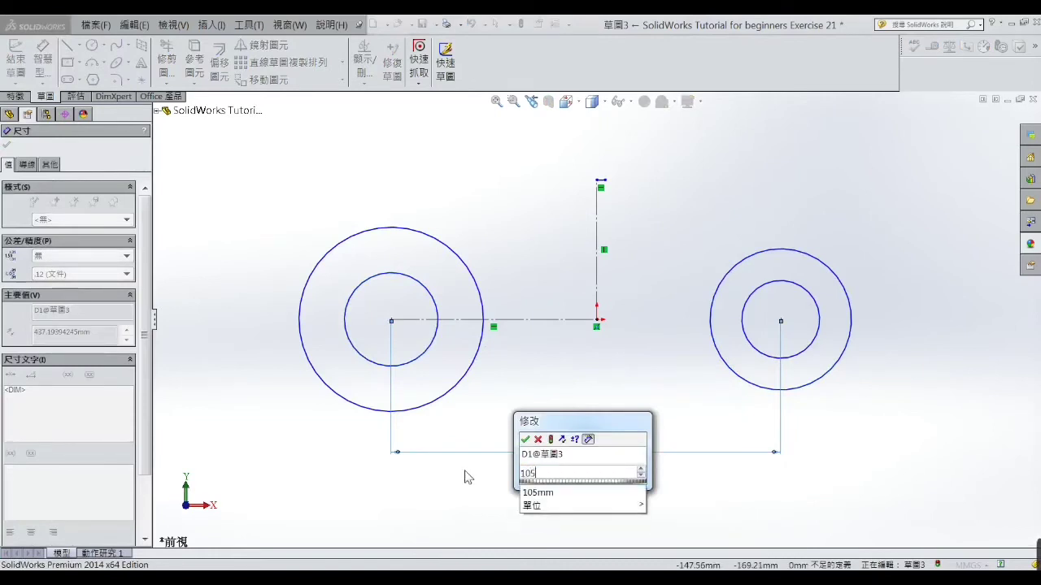
click(525, 439)
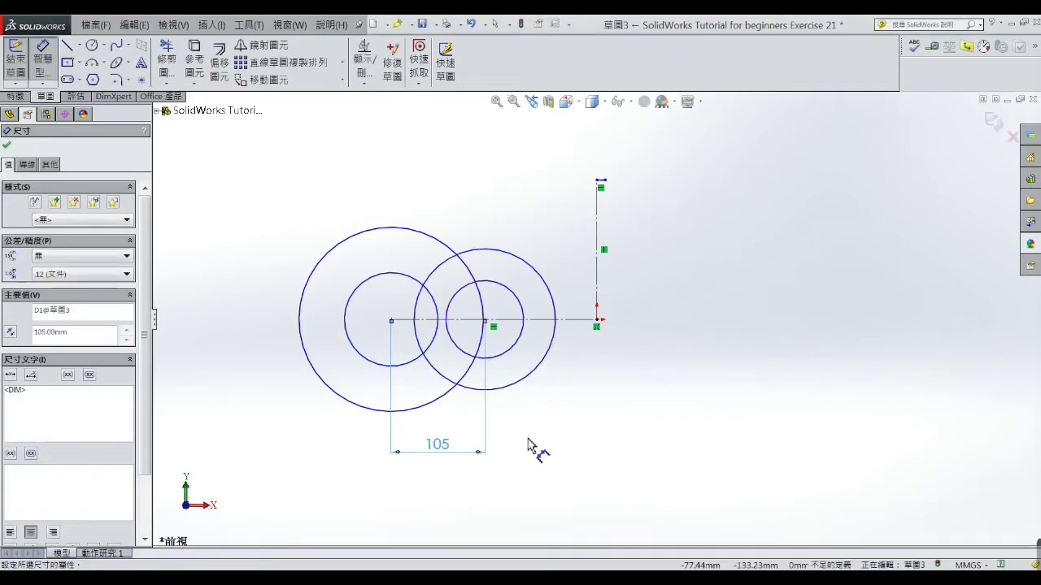
right_click(707, 249)
Drag the circles' centre point to reposition the circle pairs.
click(738, 220)
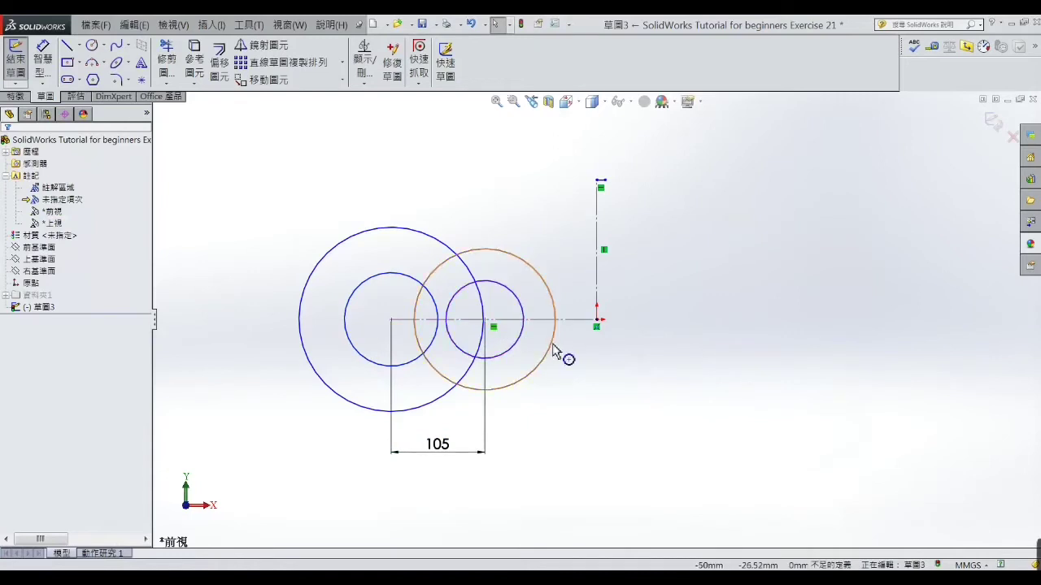
mouse_move(559, 348)
mouse_down()
mouse_move(582, 351)
mouse_move(552, 351)
mouse_up()
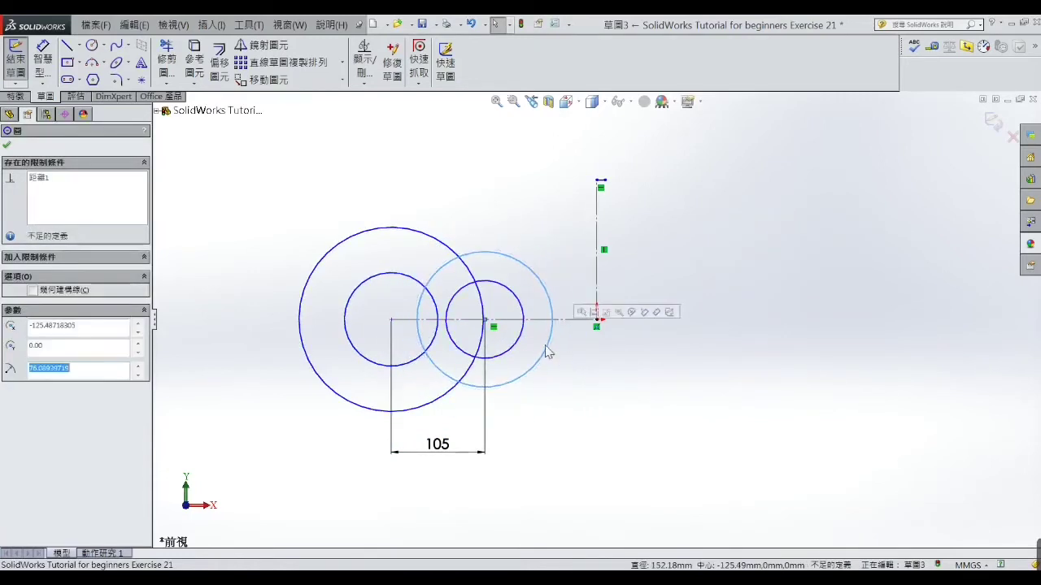
drag(486, 325, 646, 335)
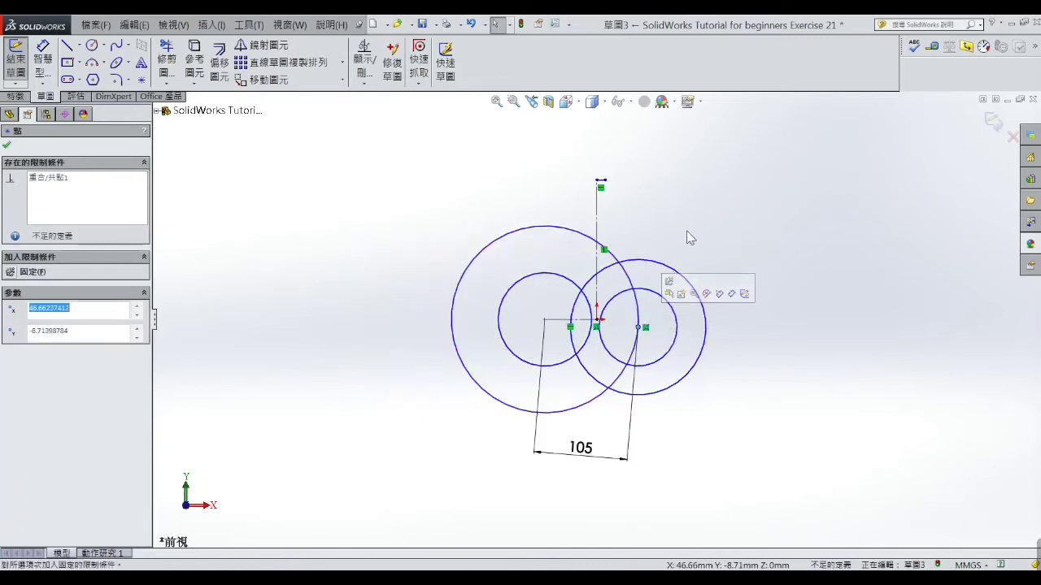
click(587, 460)
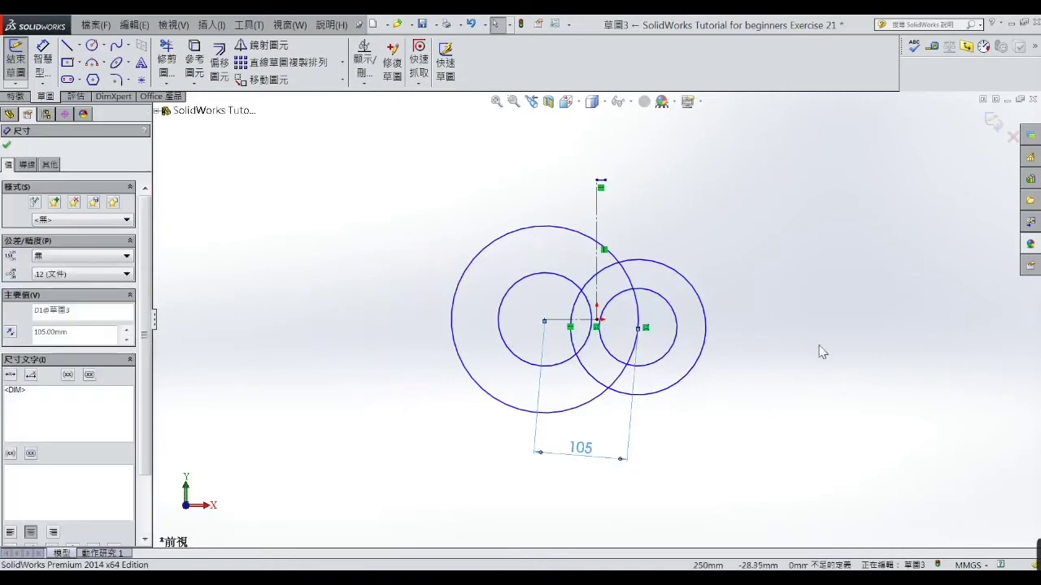
click(812, 329)
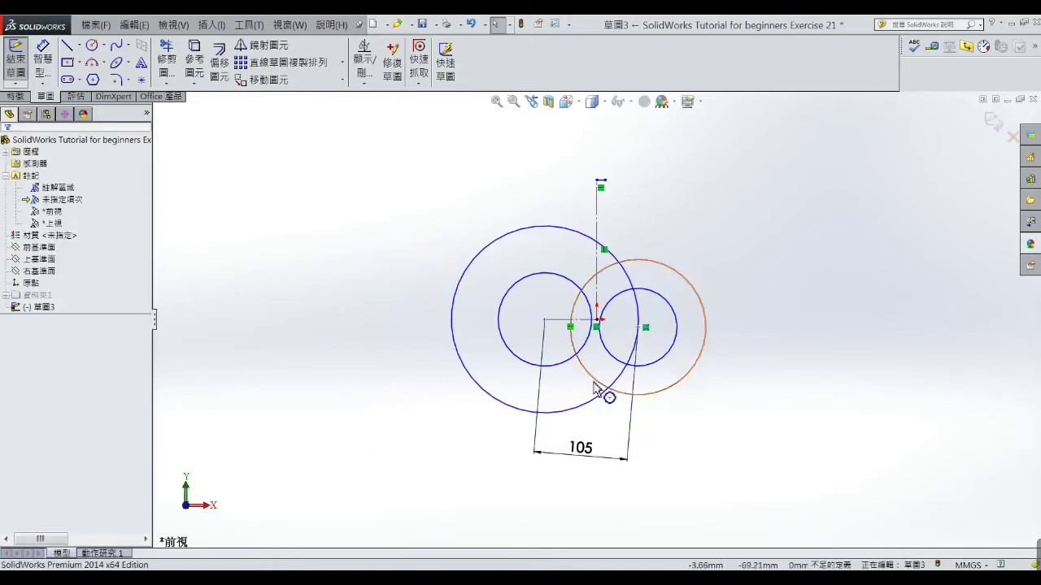
scroll(606, 338, down, 1)
scroll(607, 339, down, 2)
Add a Horizontal relation between the left and right circle centre points.
click(496, 307)
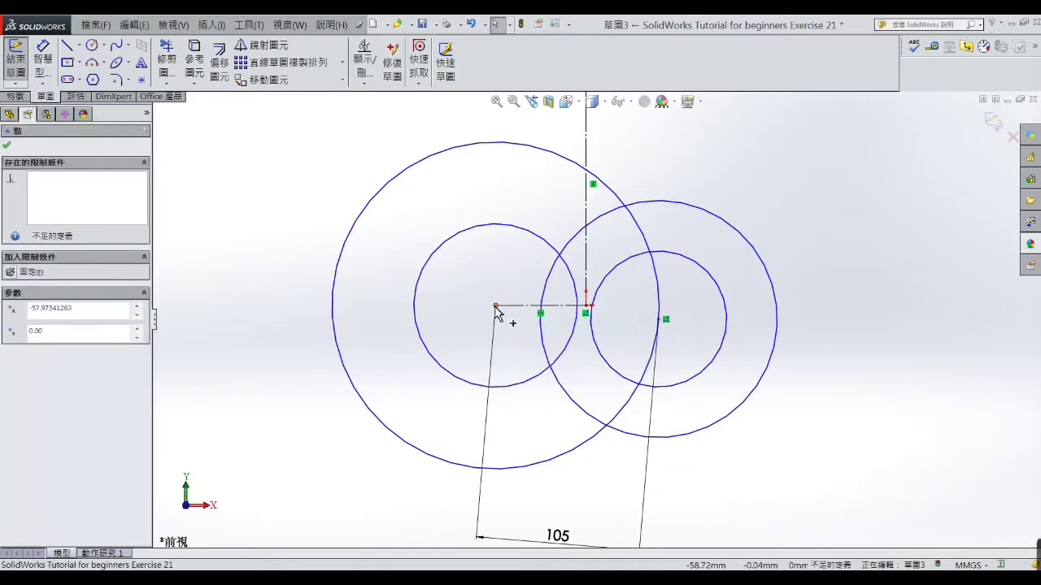
ctrl+click(659, 319)
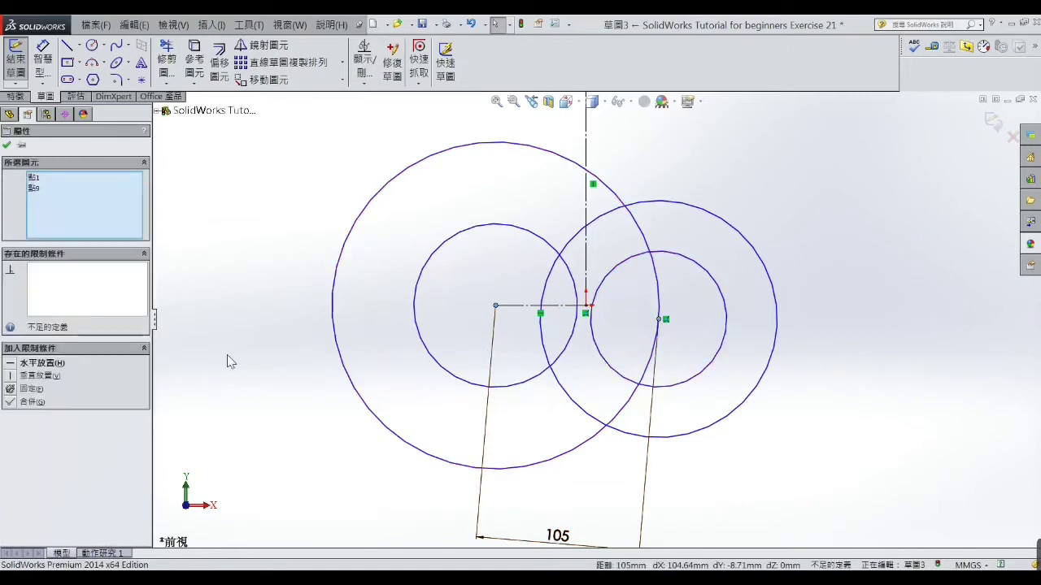
click(11, 368)
click(228, 278)
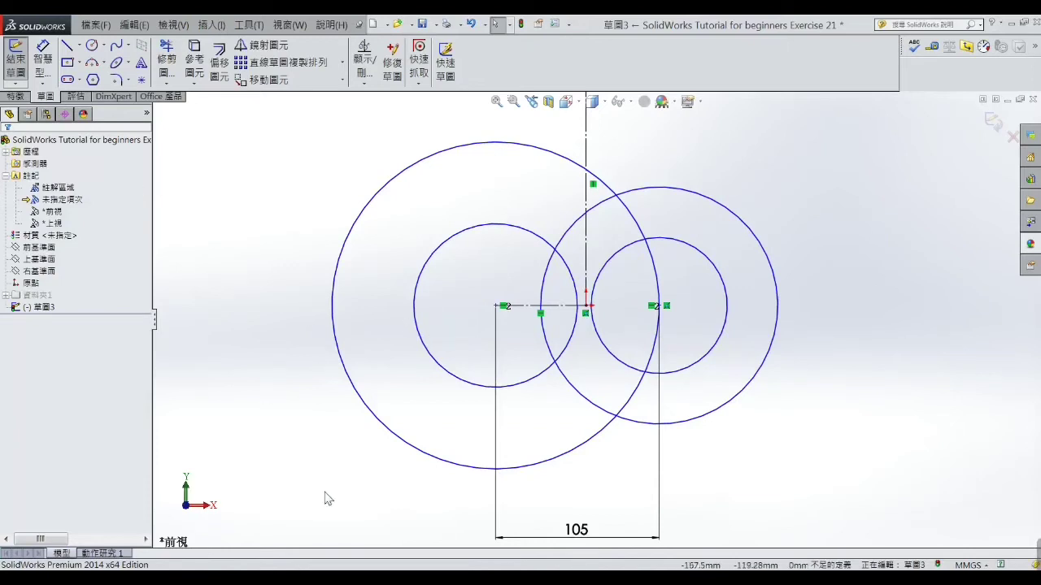
key(alt+Tab)
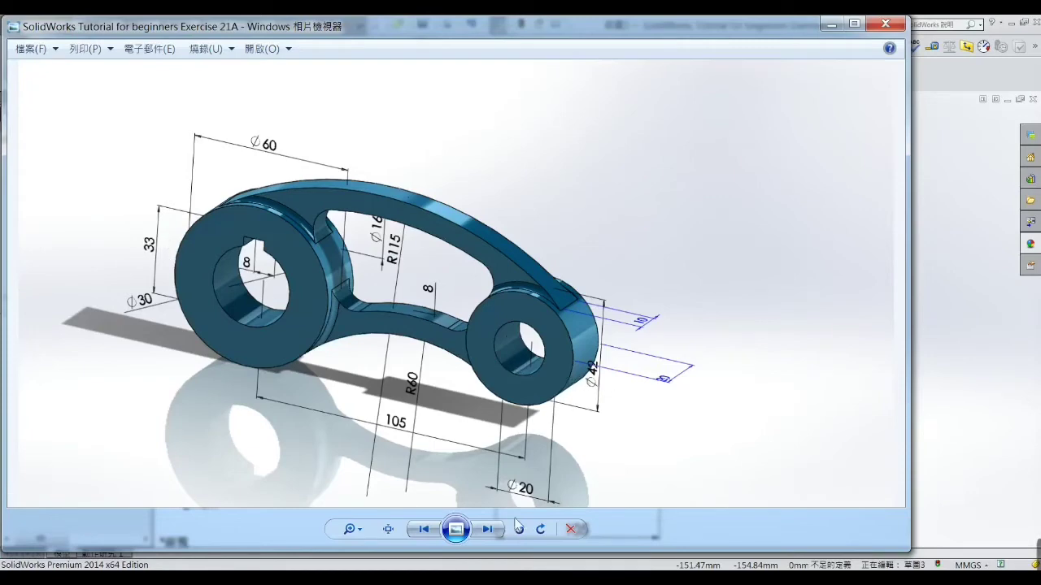
Minimize the reference drawing and return to dimensioning the SolidWorks sketch.
click(828, 25)
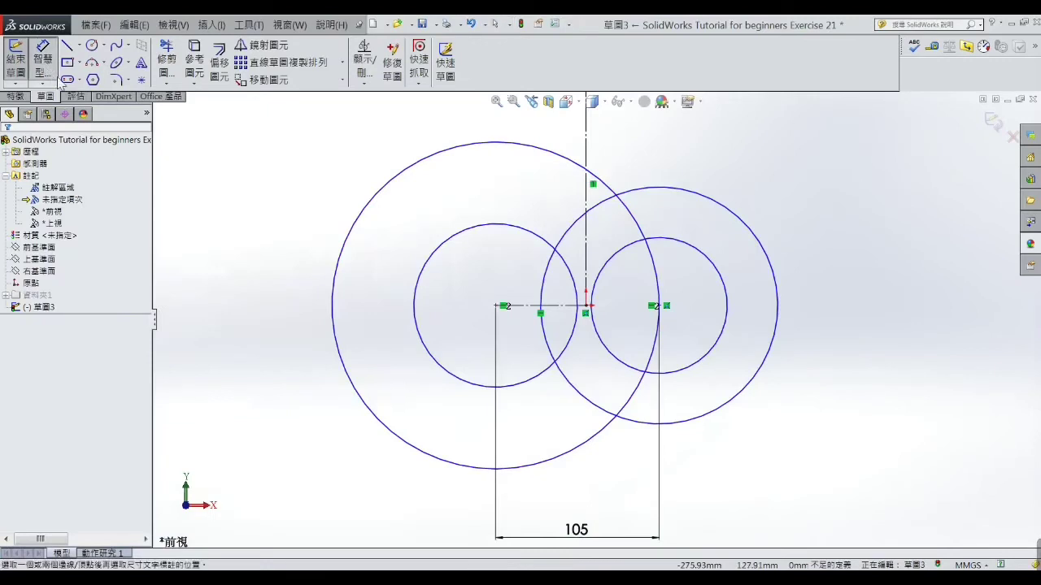
click(43, 57)
Dimension the right hole Ø20 and the right boss circle Ø42.
click(734, 294)
click(748, 275)
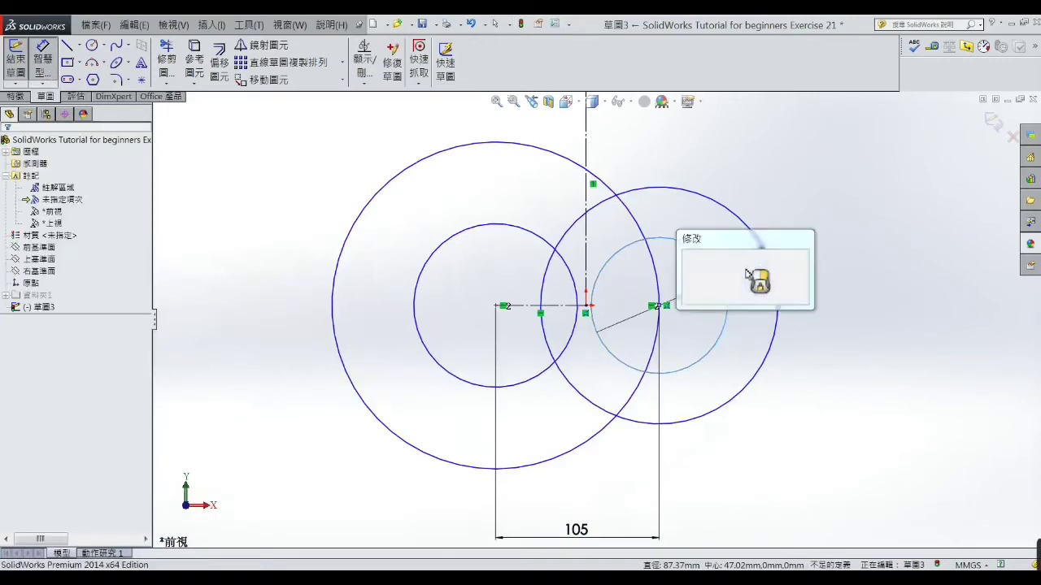
text(2)
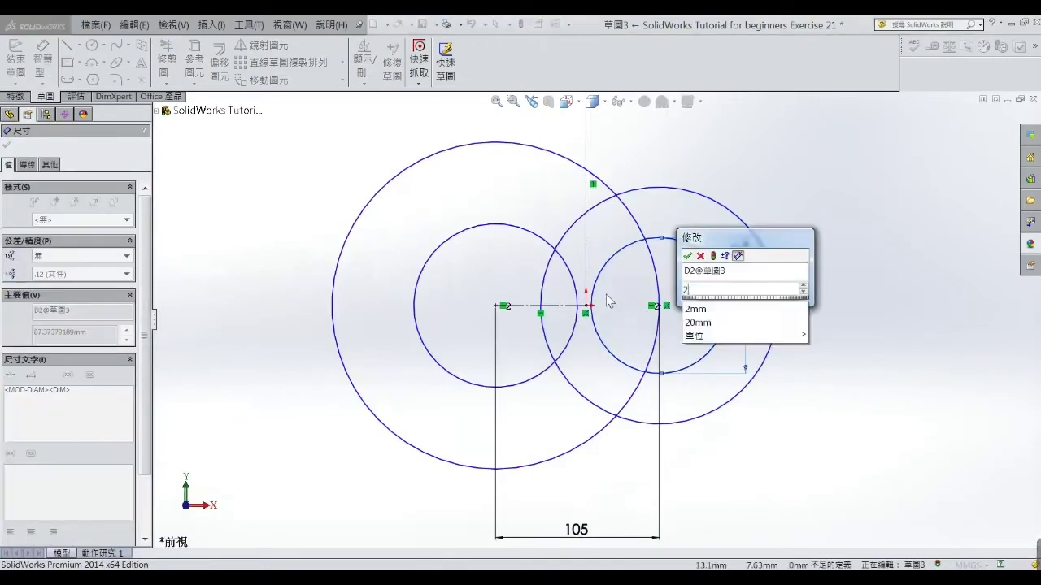
text(0)
key(Return)
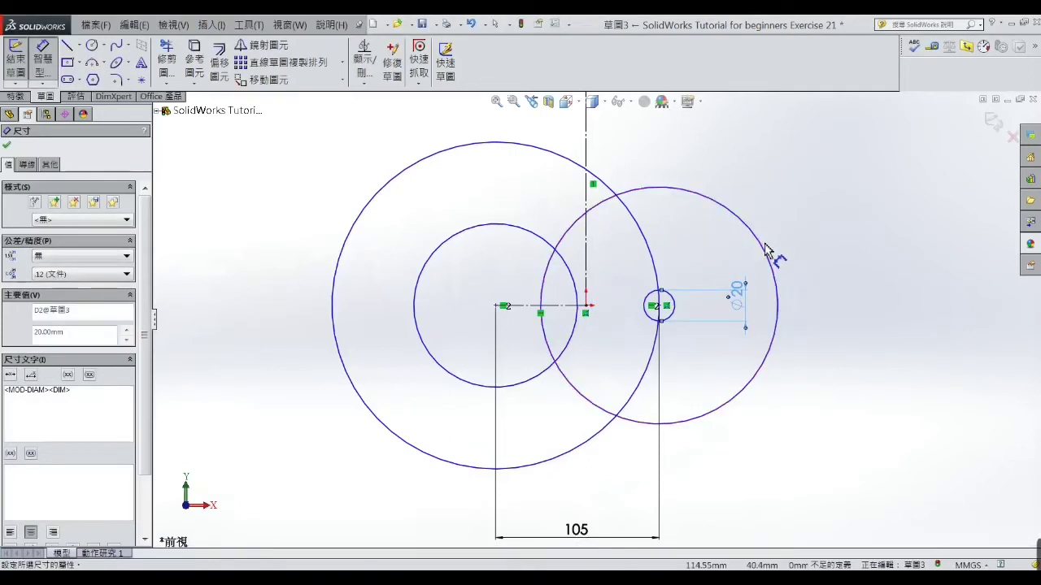
click(774, 249)
click(792, 252)
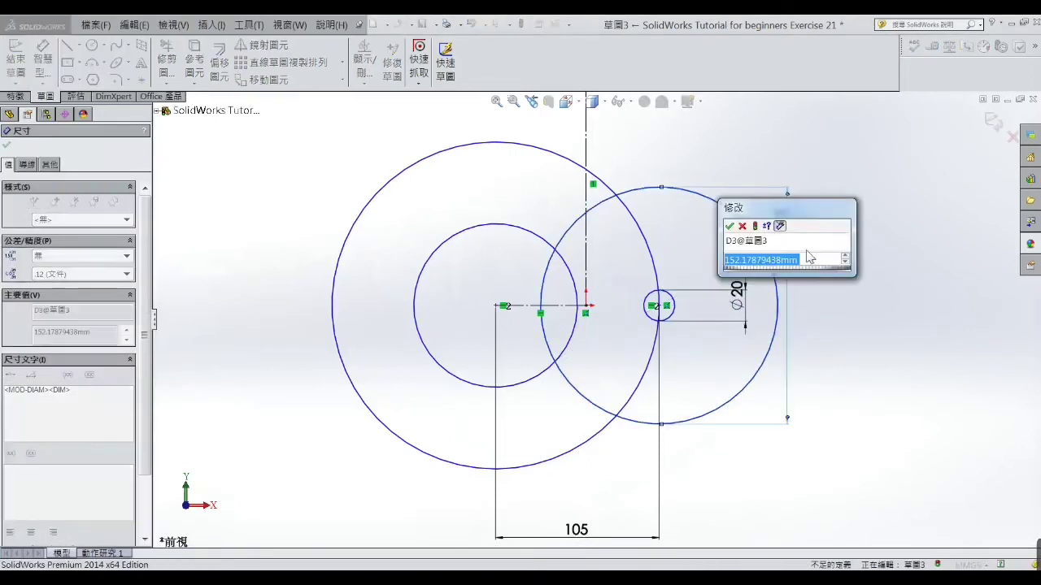
text(42)
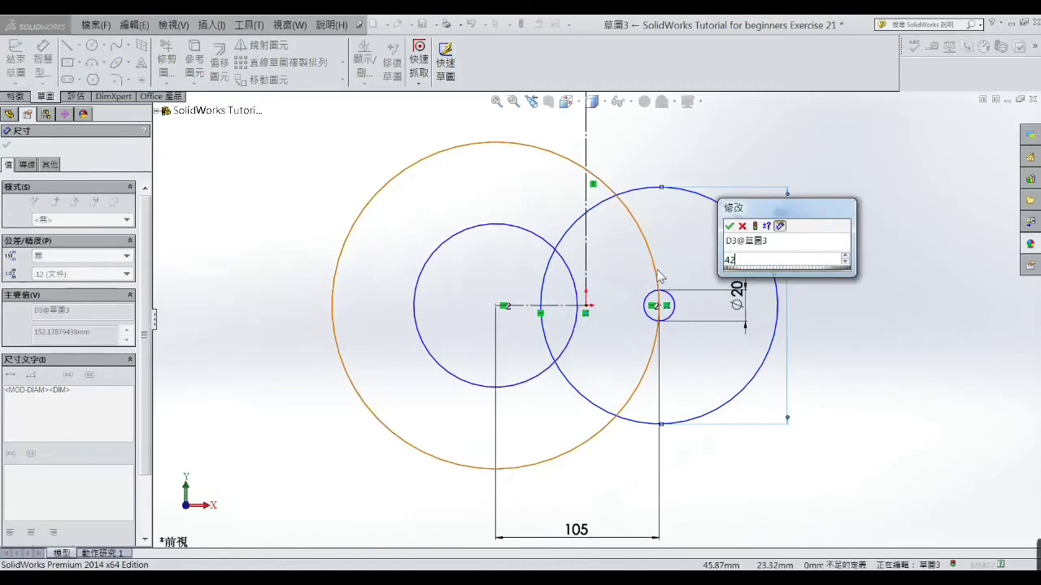
key(Return)
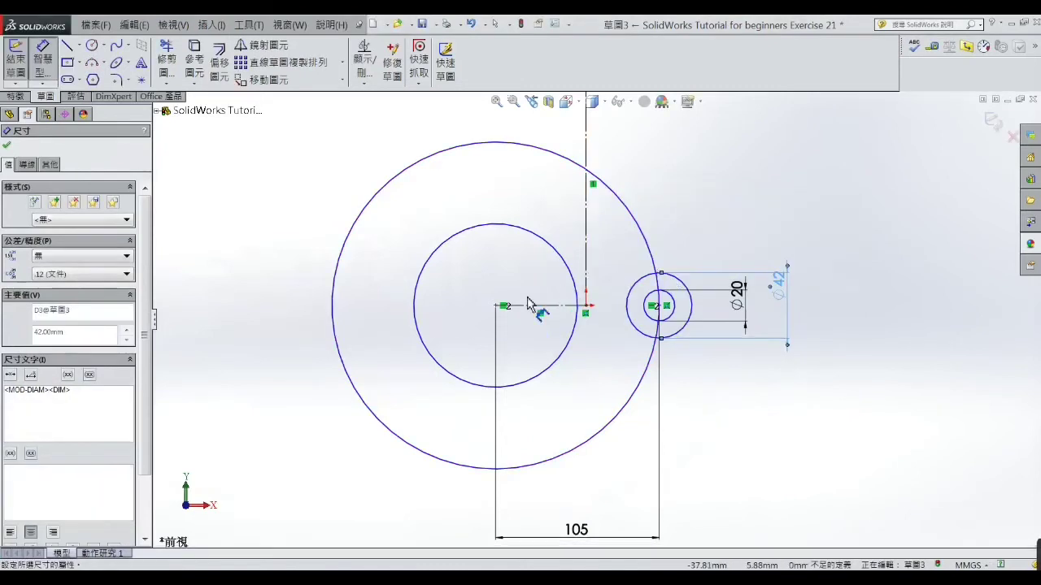
Dimension the left hole Ø30, cancelling the over-defining outer-circle dimension.
click(534, 232)
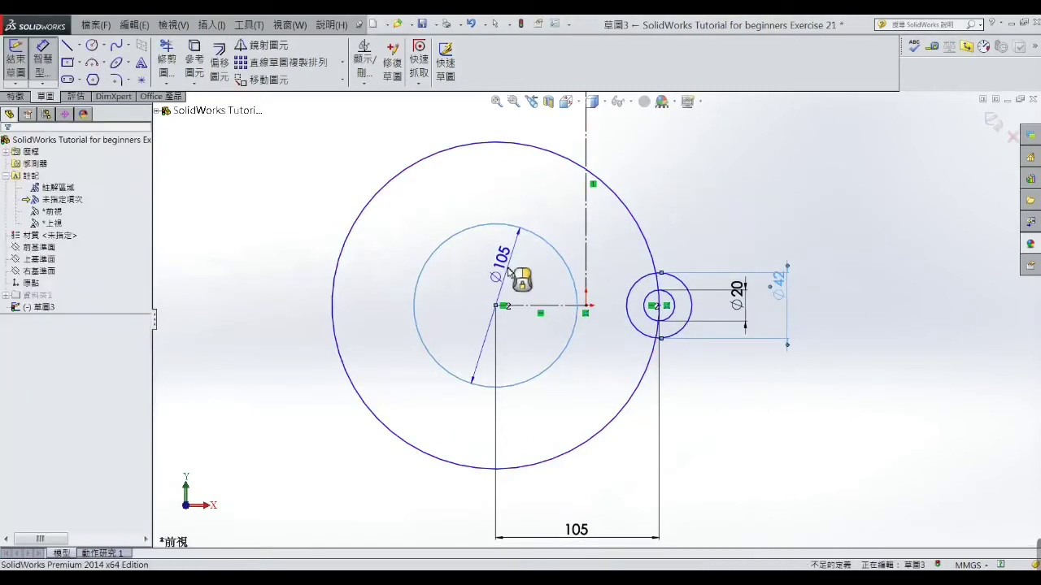
click(525, 285)
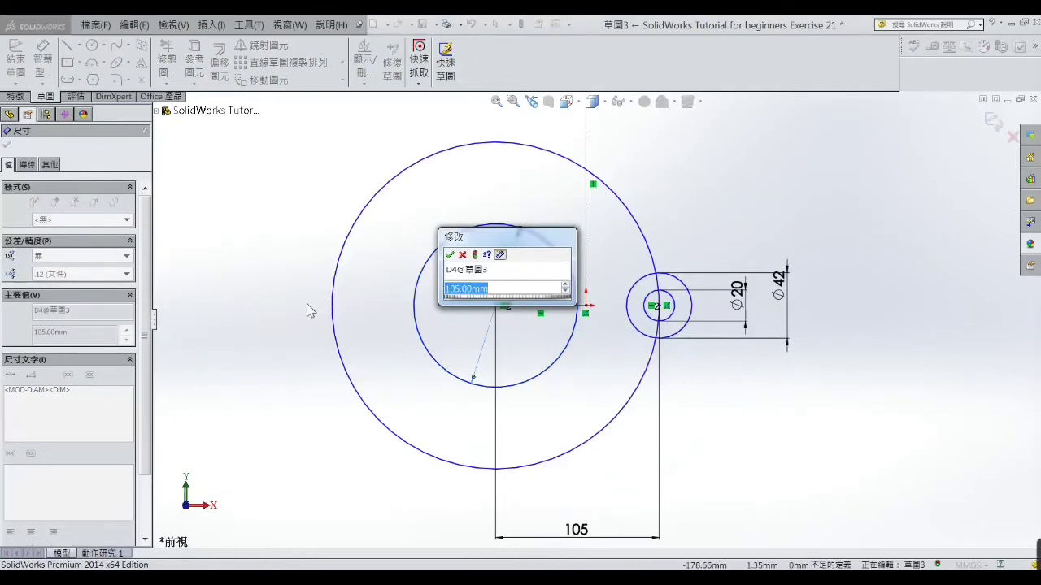
text(30)
key(Return)
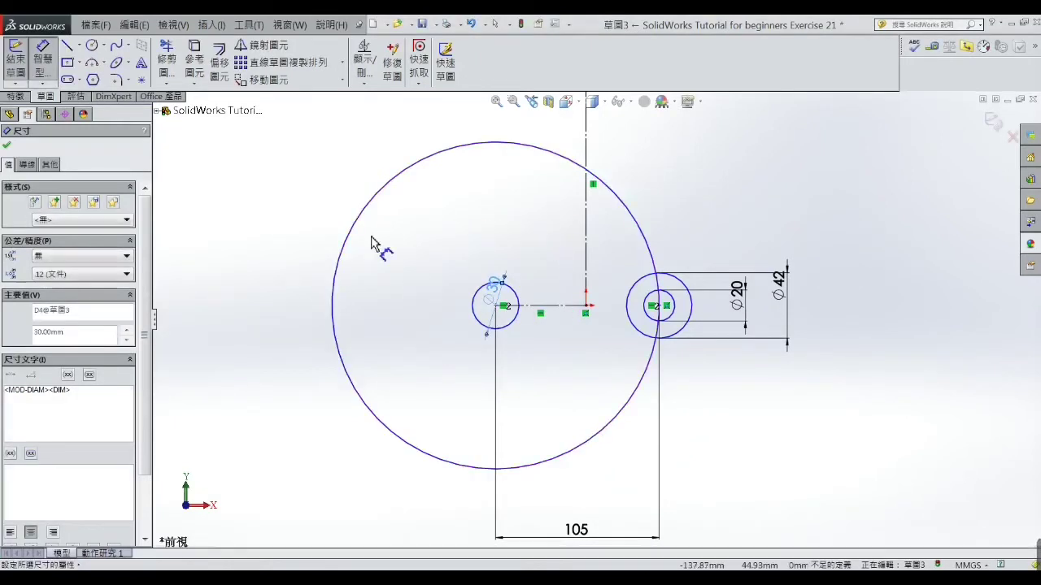
click(370, 212)
click(400, 262)
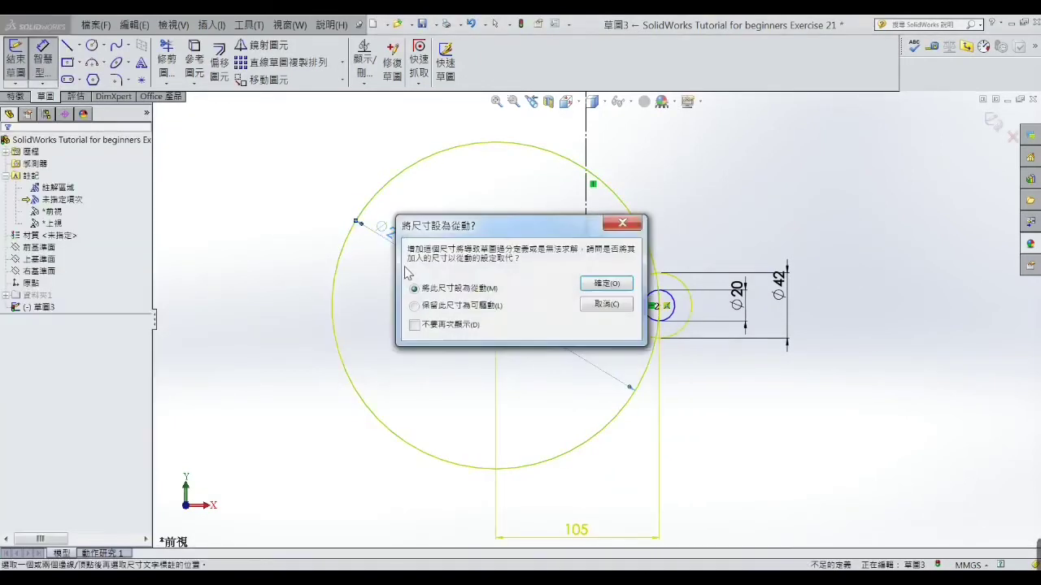
click(606, 306)
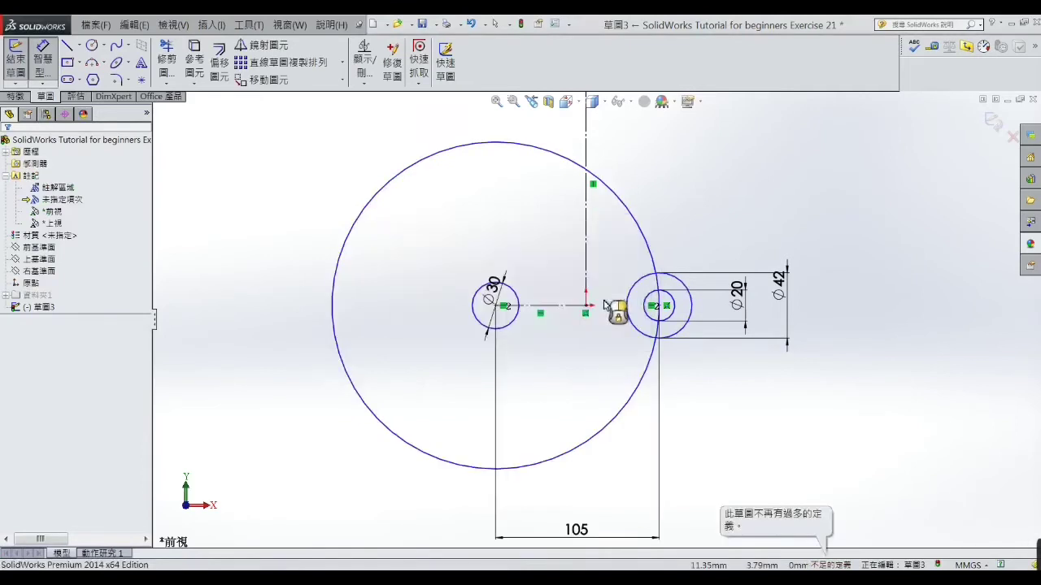
right_click(509, 213)
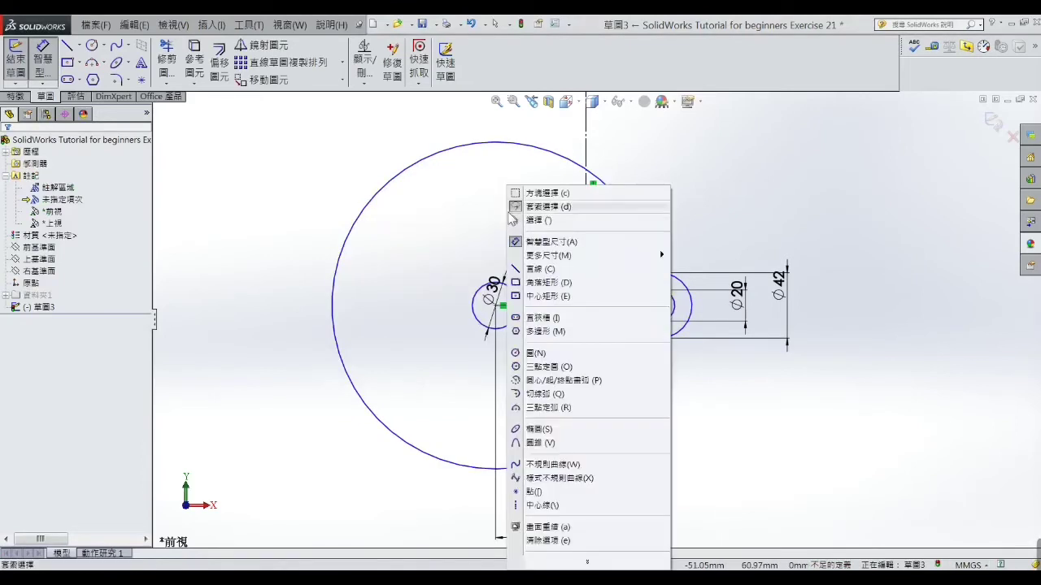
click(529, 221)
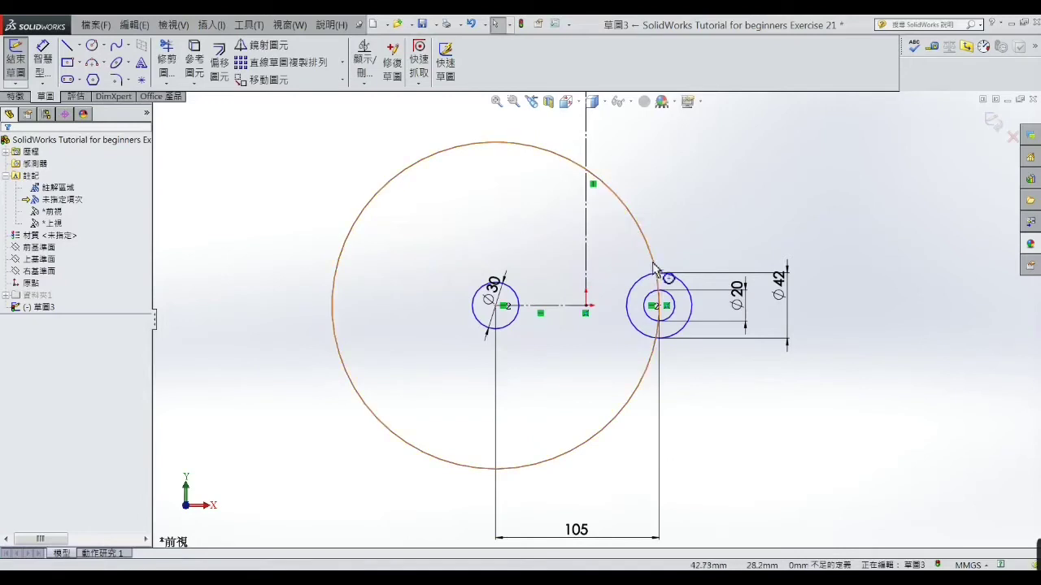
Delete the left outer circle's coincident relation, shrink it, and dimension it Ø60.
click(655, 267)
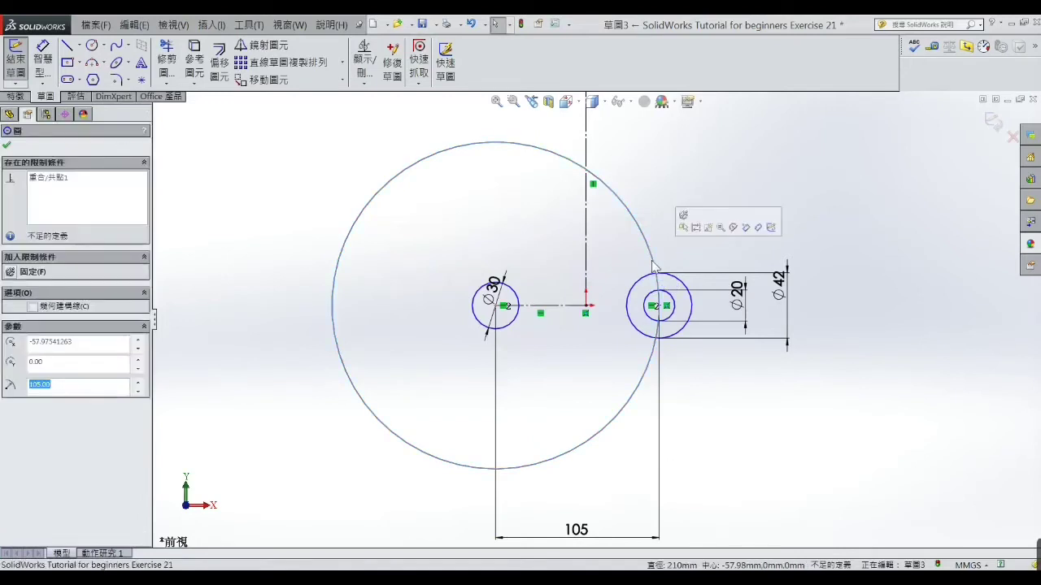
click(50, 182)
right_click(50, 182)
click(73, 200)
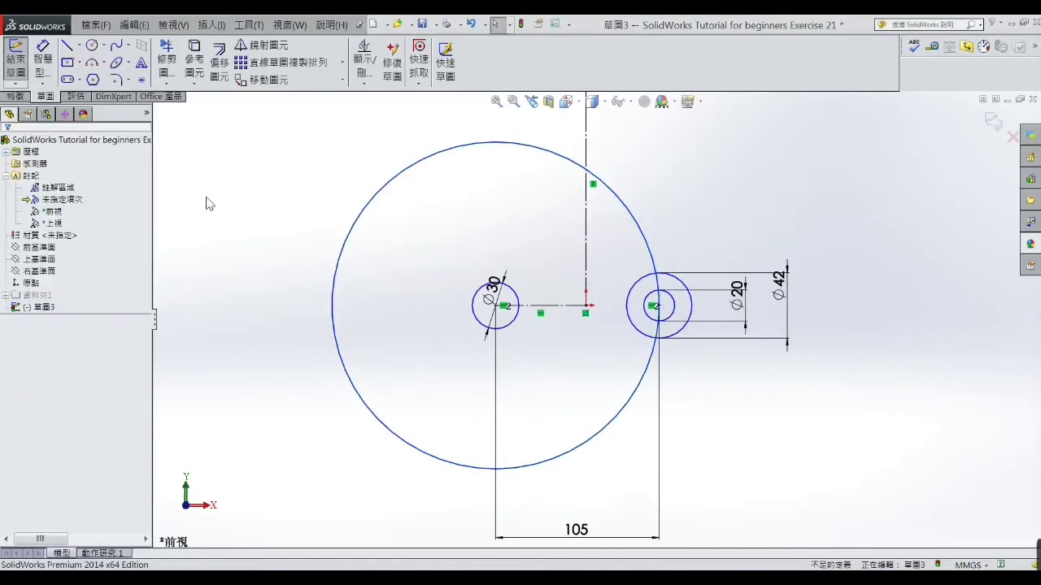
drag(632, 225, 552, 243)
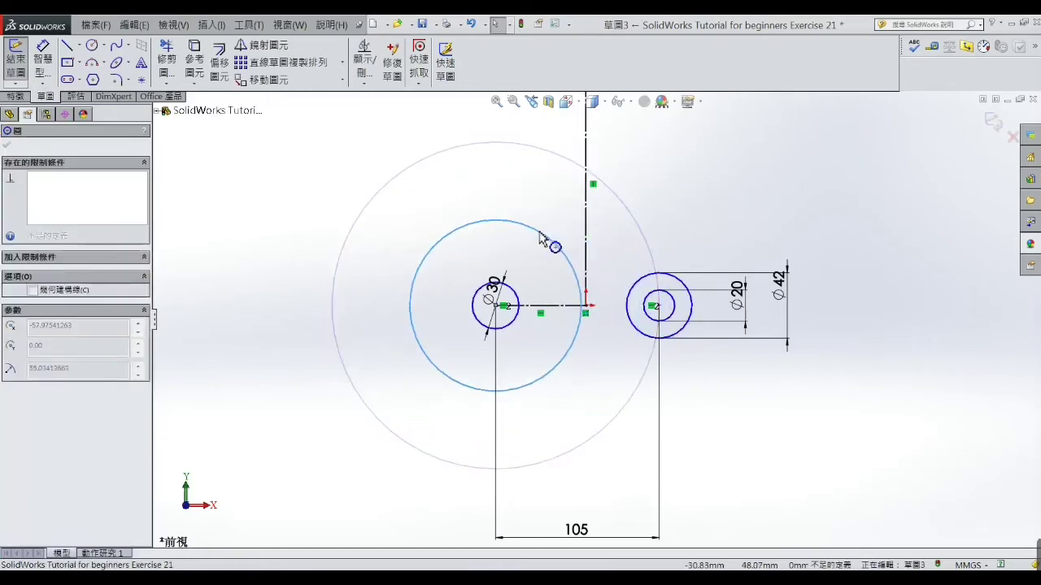
click(42, 57)
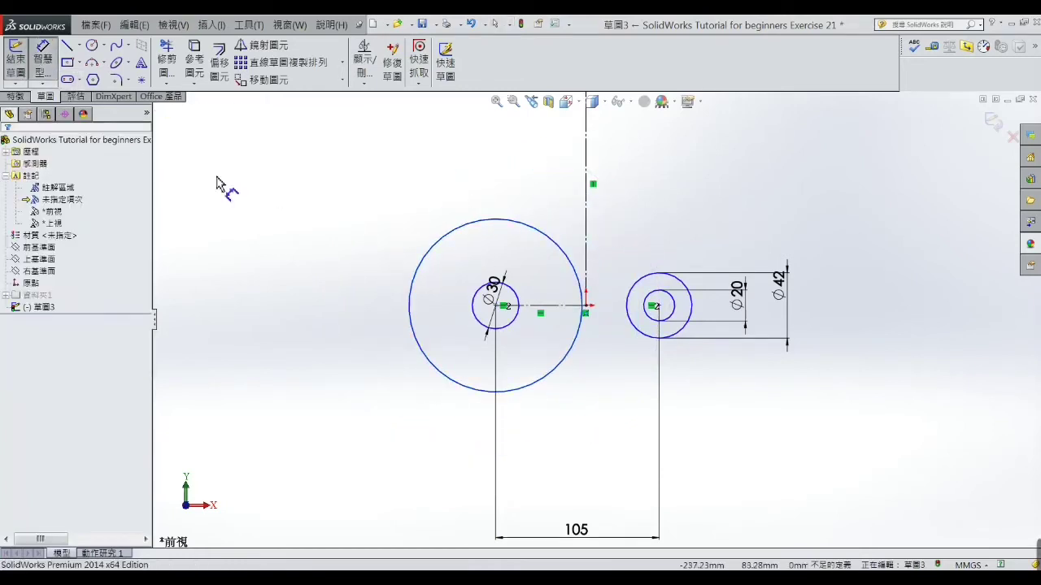
click(440, 251)
click(406, 237)
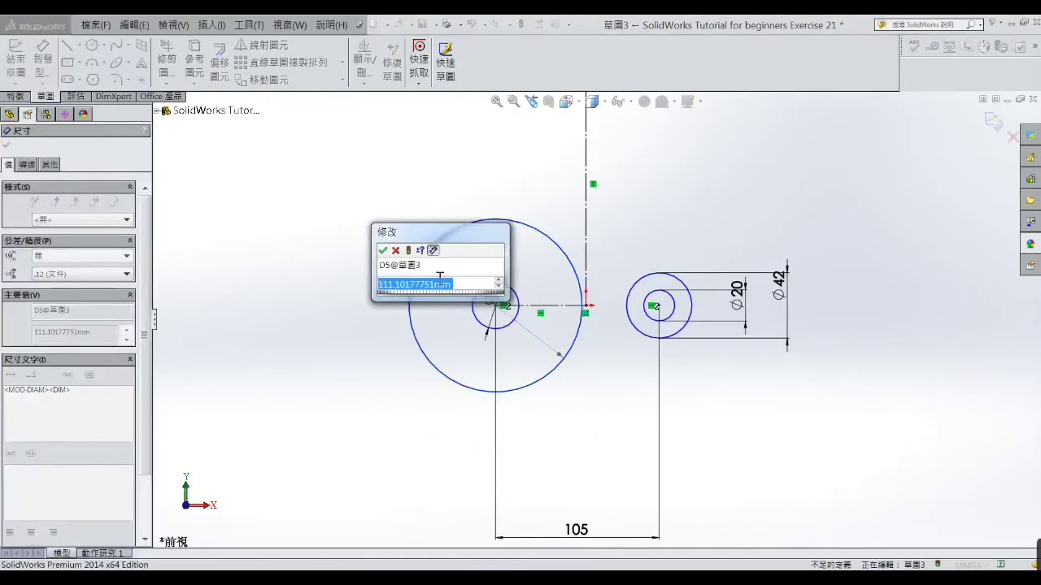
text(60)
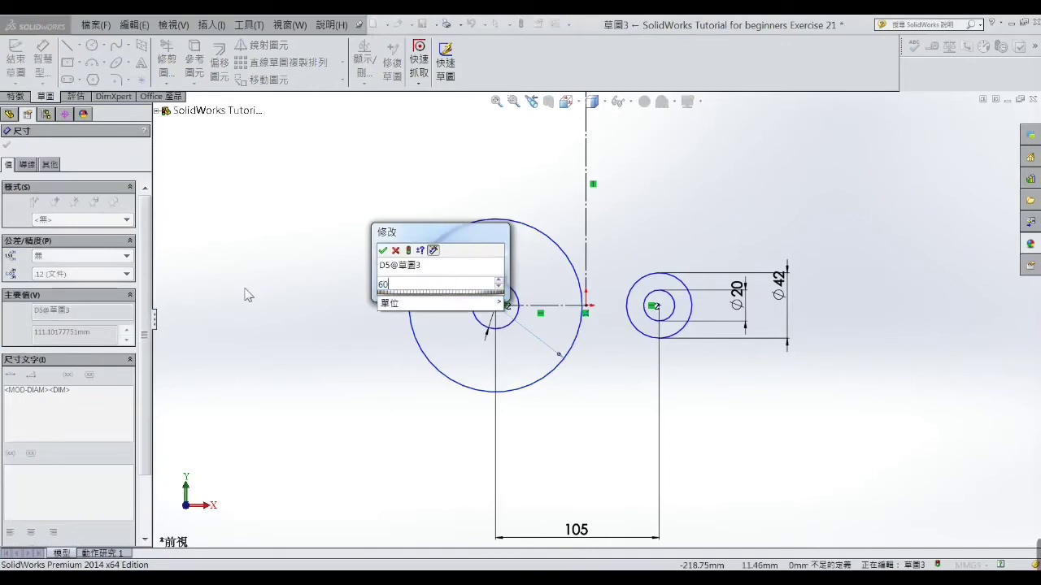
key(Return)
click(297, 297)
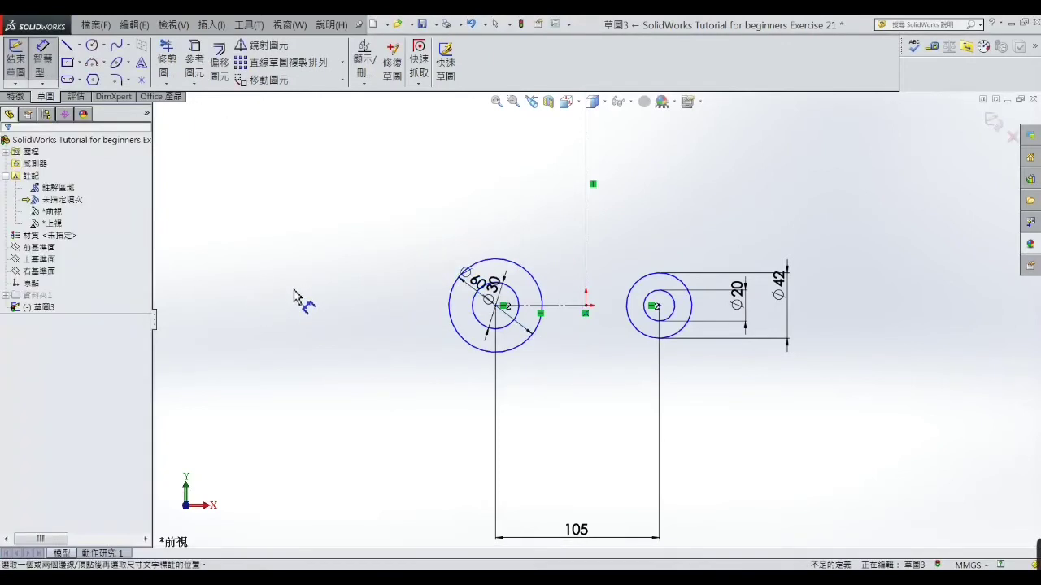
Draw upper and lower 3-point arcs spanning between the Ø60 and Ø42 circles.
click(92, 64)
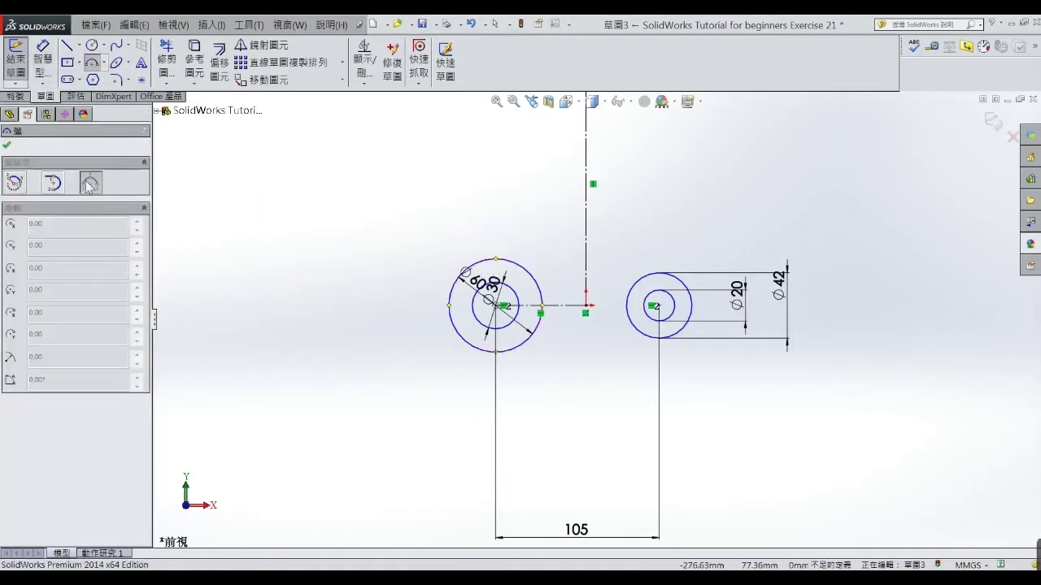
click(495, 258)
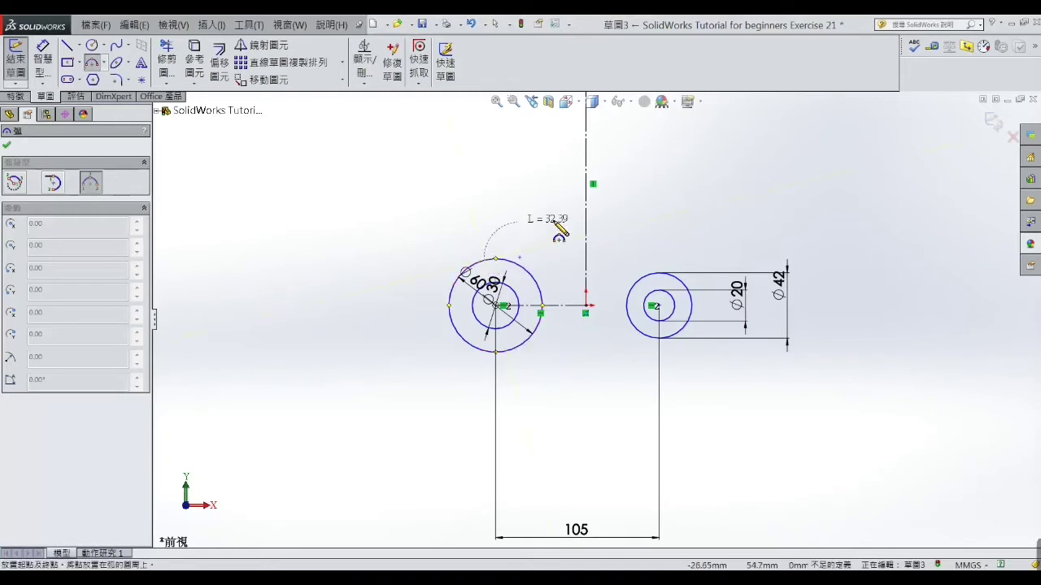
click(675, 277)
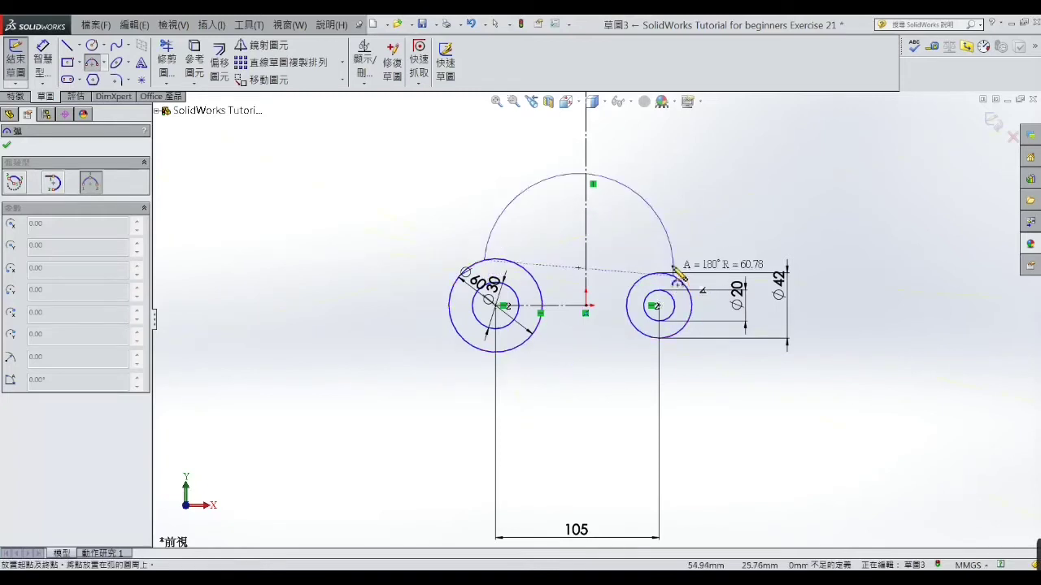
click(608, 257)
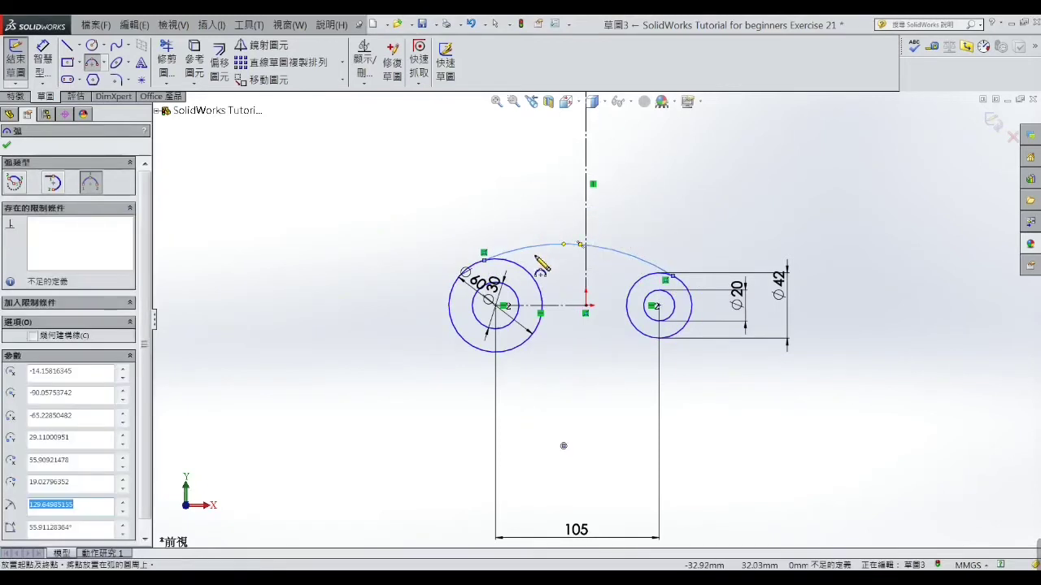
click(525, 342)
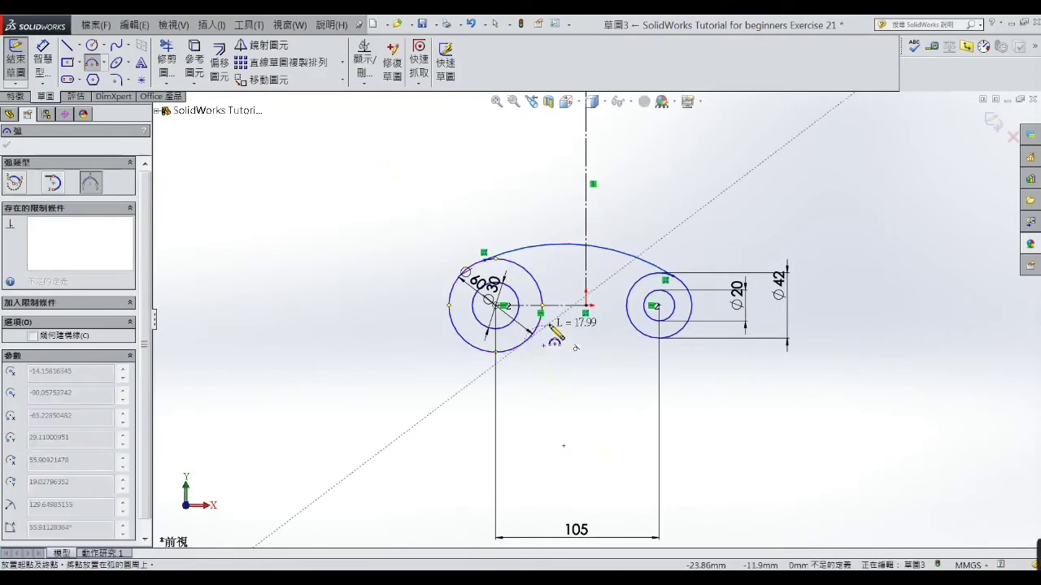
click(639, 332)
right_click(599, 209)
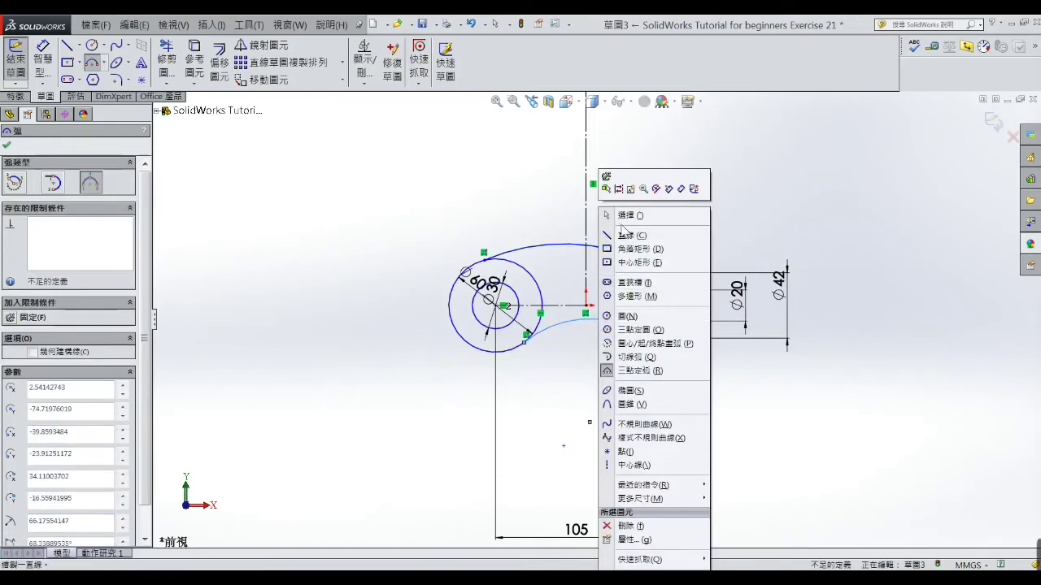
click(627, 215)
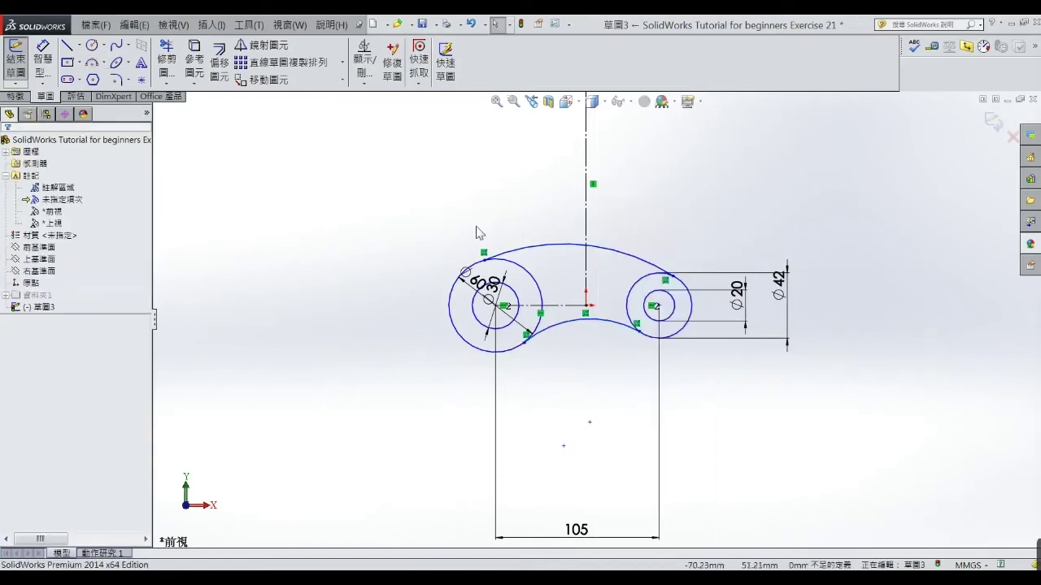
scroll(548, 263, down, 2)
Make the upper arc tangent to both the left Ø60 and right Ø42 circles.
scroll(520, 265, down, 2)
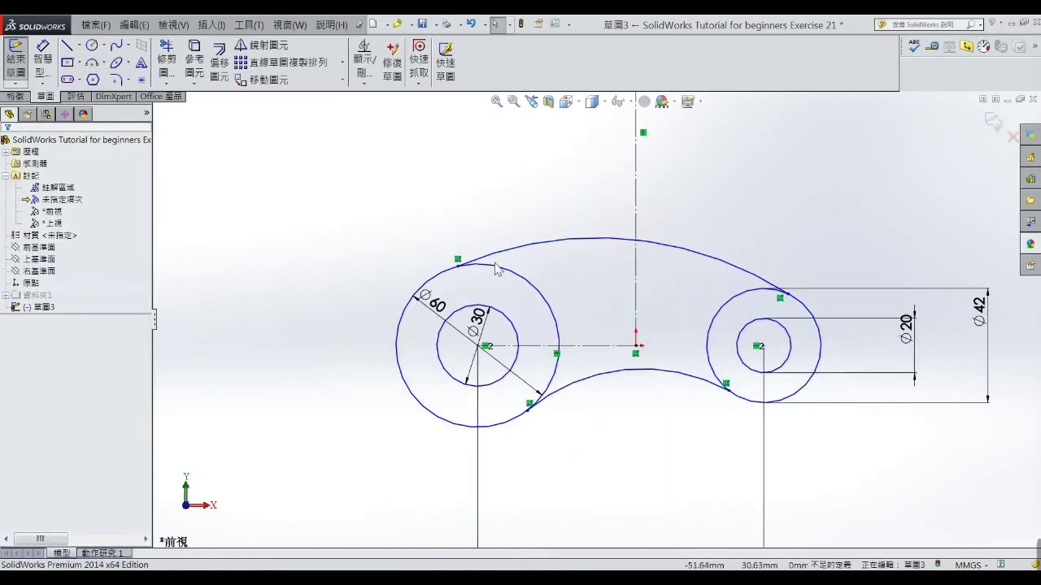
click(477, 263)
ctrl+click(477, 270)
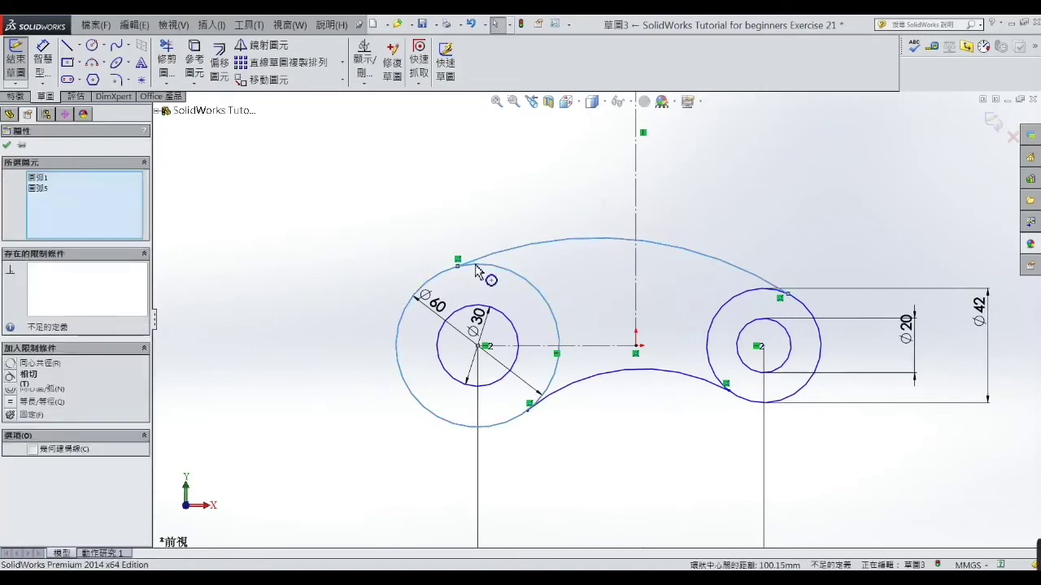
click(10, 375)
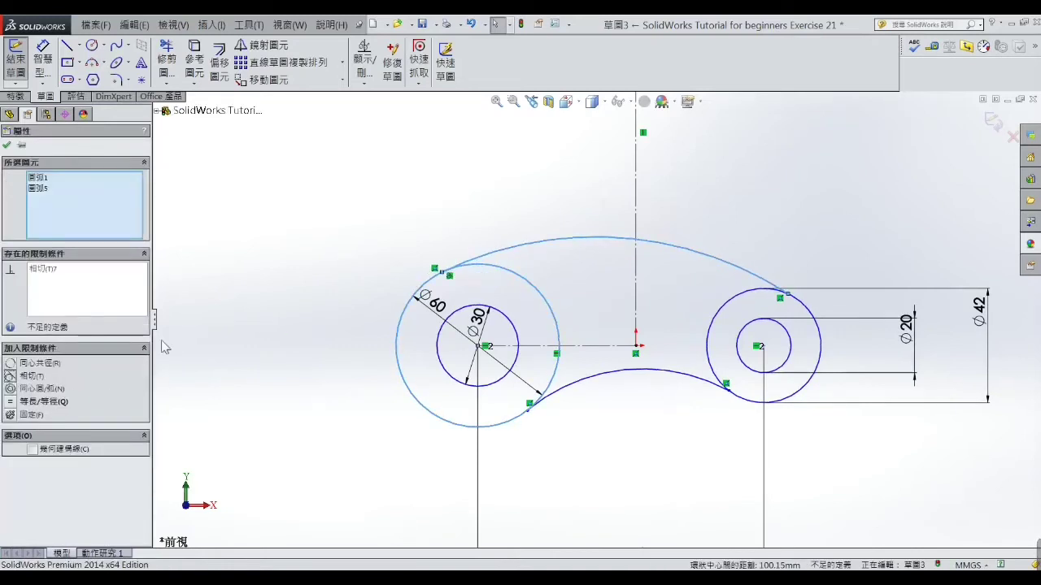
click(617, 252)
click(748, 278)
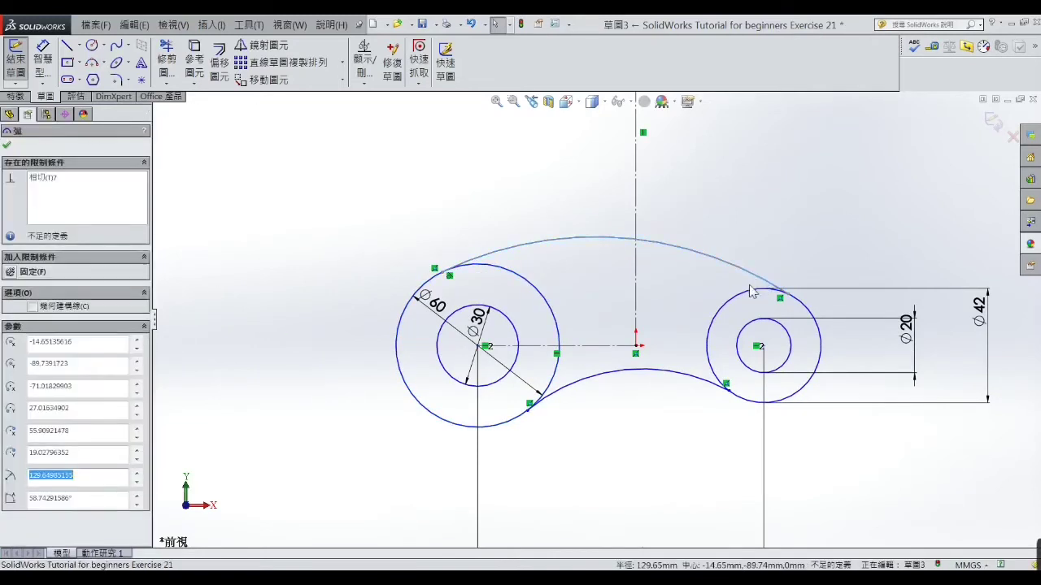
ctrl+click(754, 292)
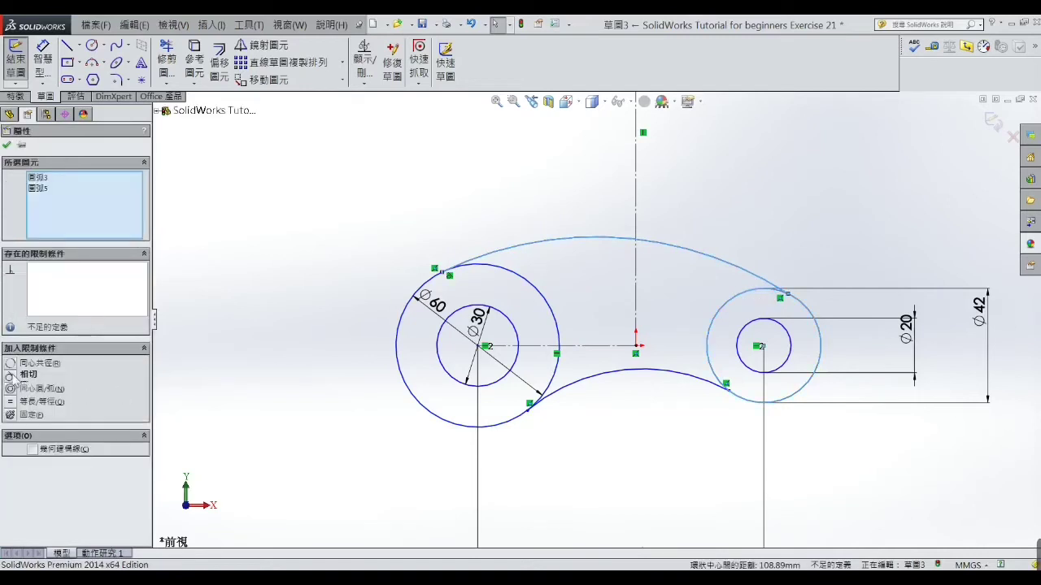
click(10, 375)
click(561, 418)
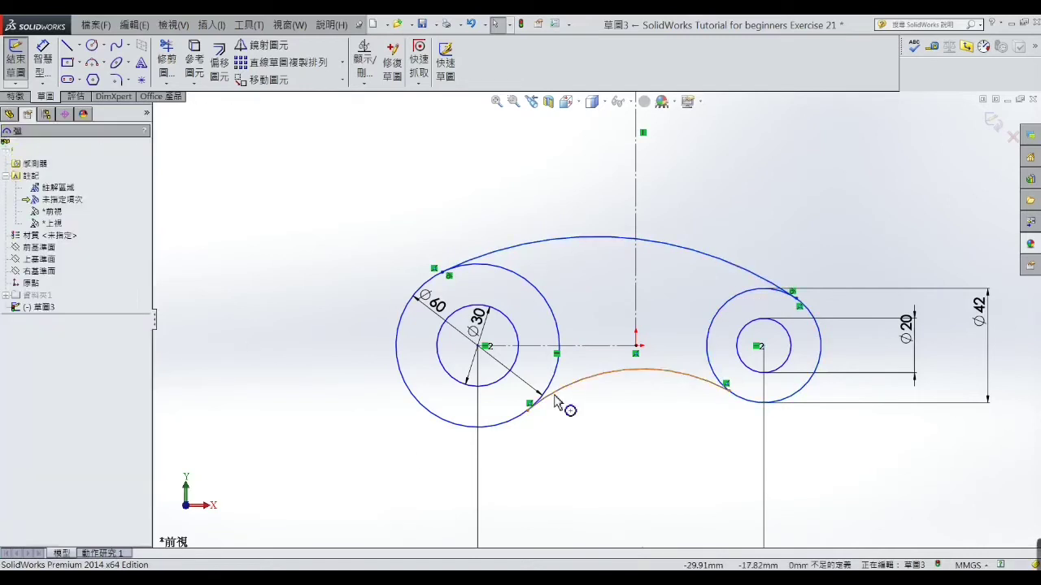
Make the lower arc tangent to both boss circles, then check the reference picture.
click(555, 401)
ctrl+click(518, 416)
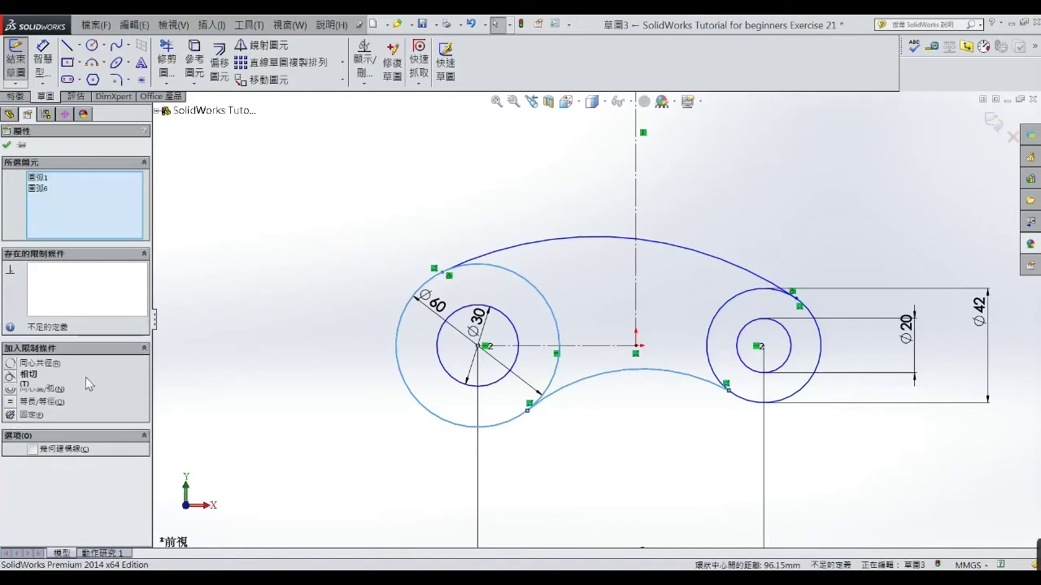
click(11, 376)
click(616, 439)
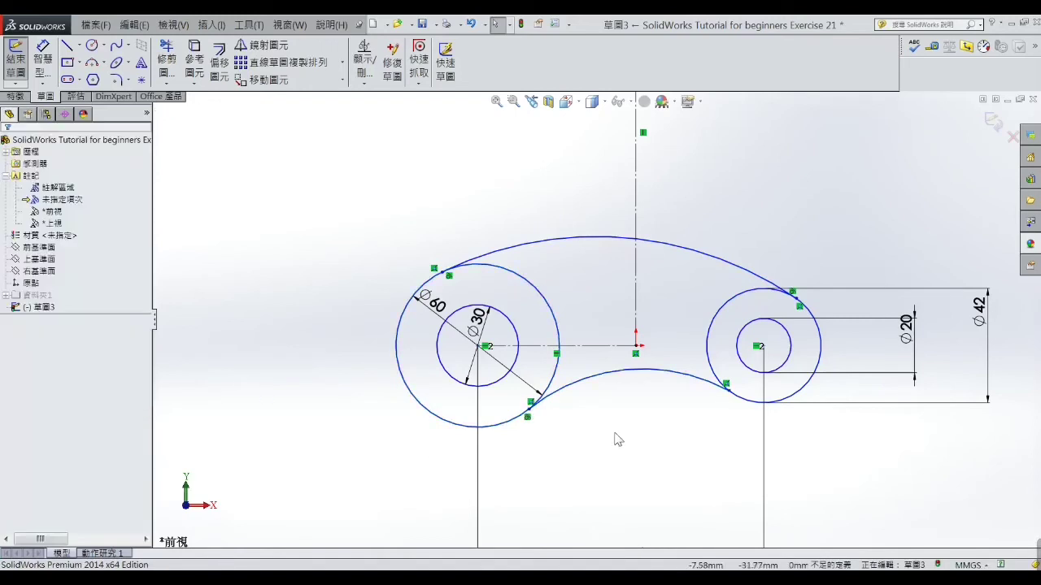
click(702, 380)
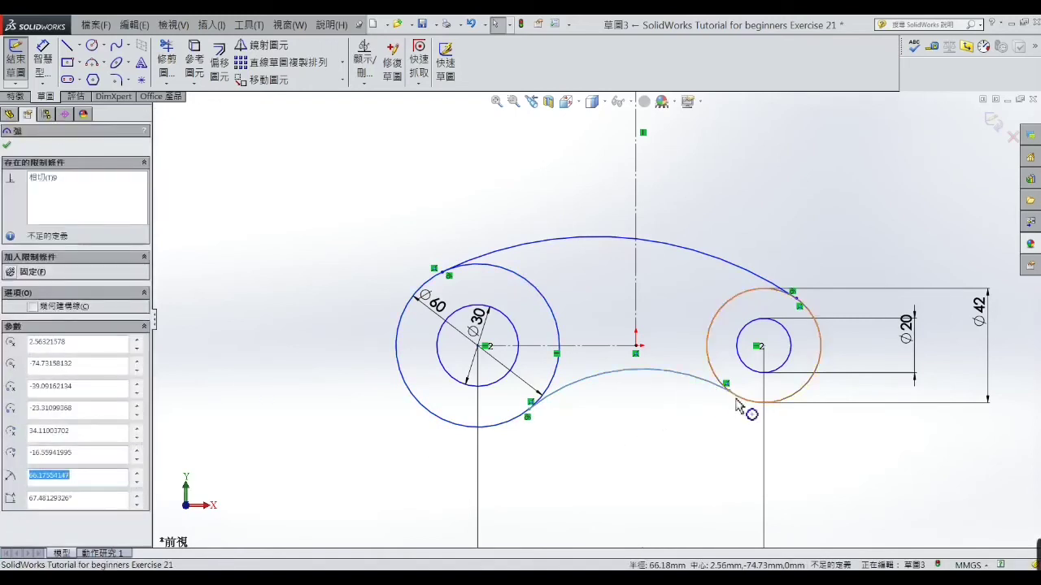
ctrl+click(746, 401)
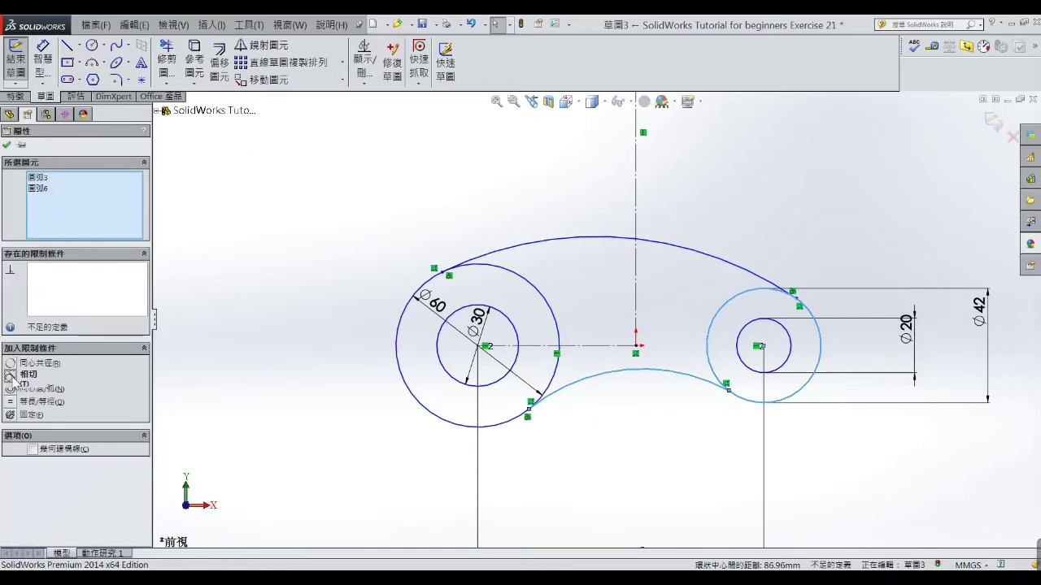
click(14, 379)
click(320, 303)
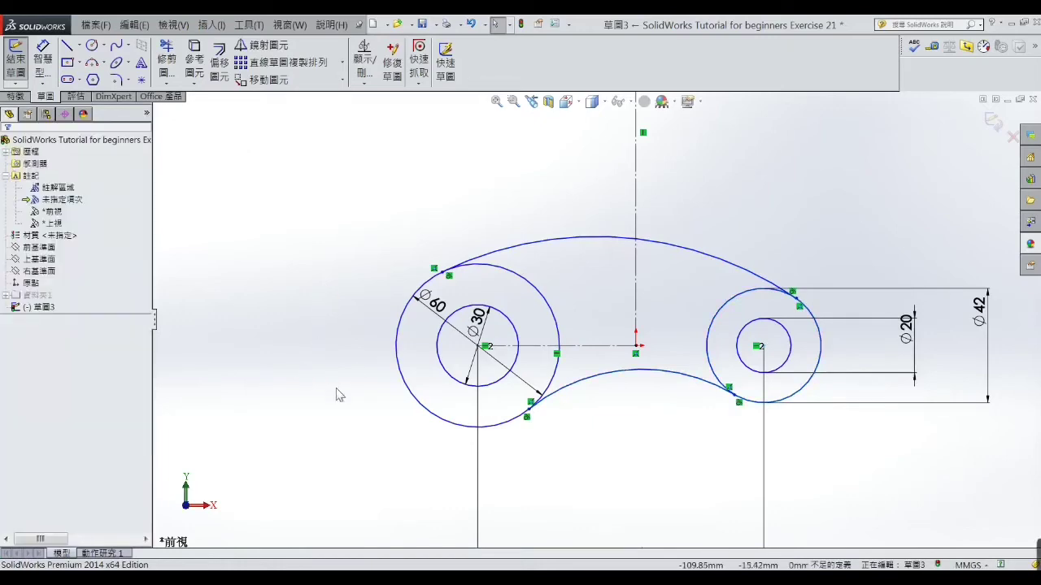
click(406, 568)
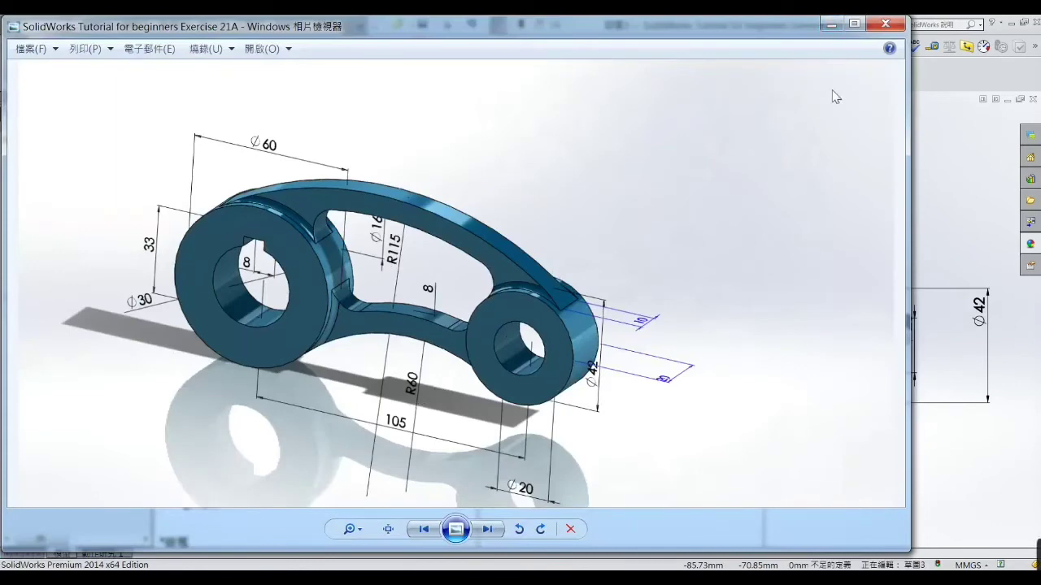
click(831, 27)
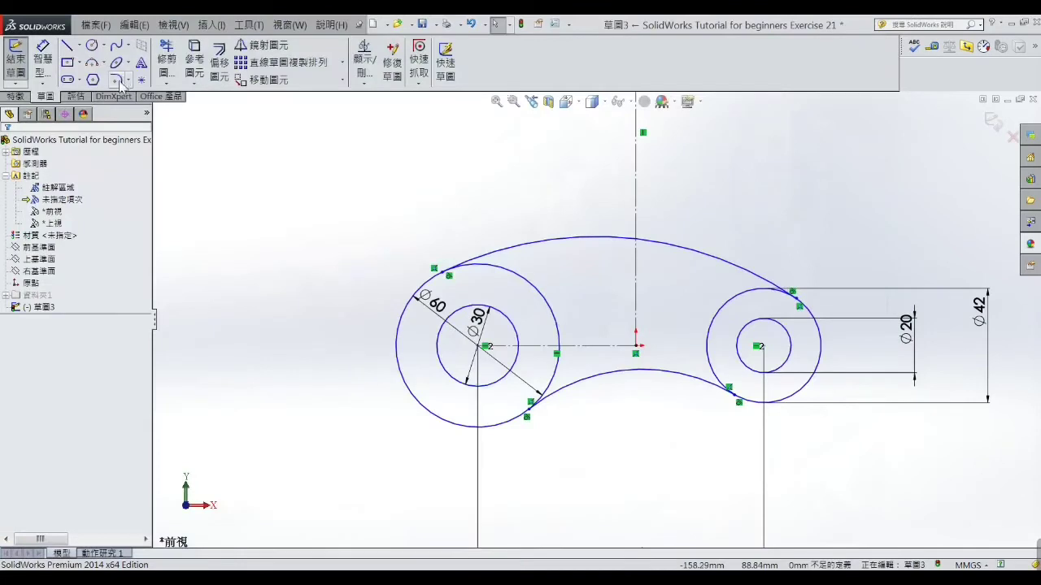
Dimension the upper connecting arc R115 and the lower connecting arc R60.
click(592, 240)
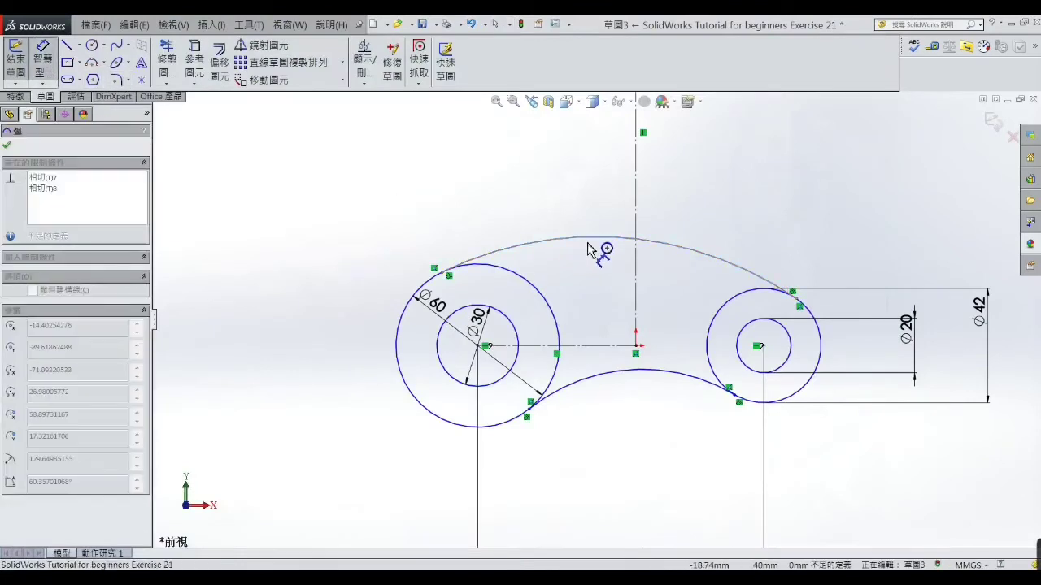
click(594, 246)
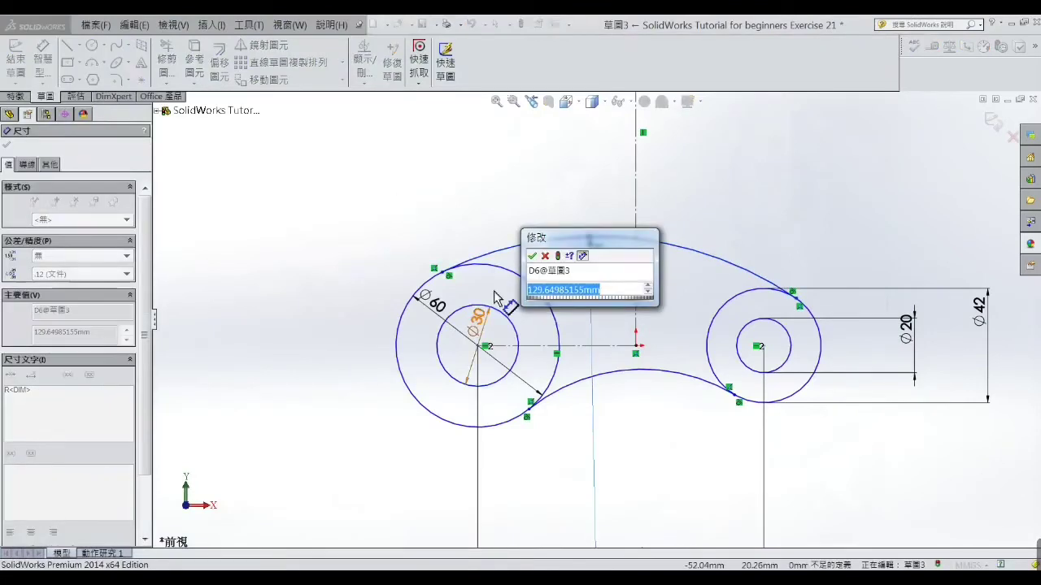
text(115)
key(Return)
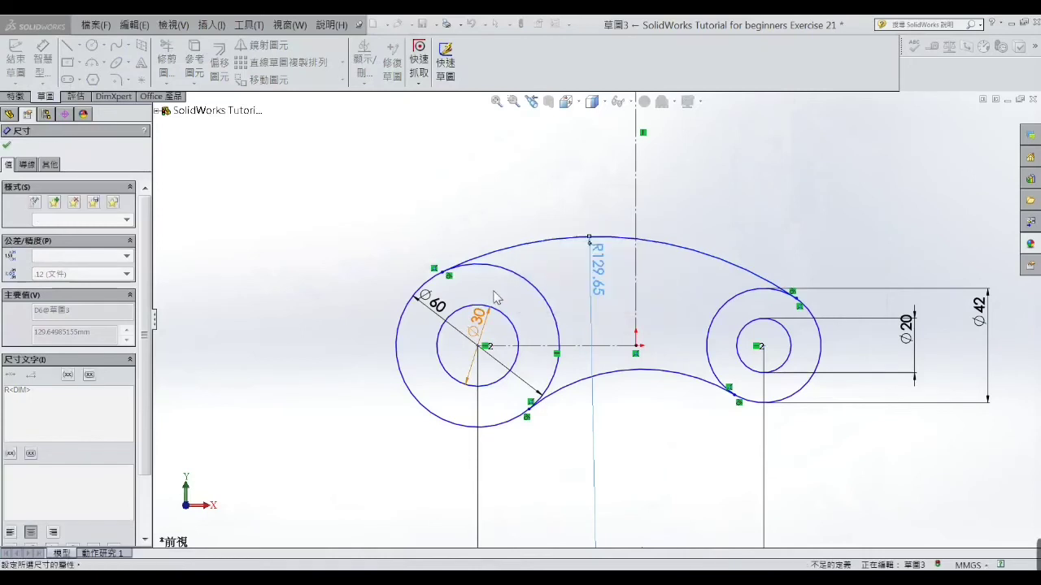
click(659, 380)
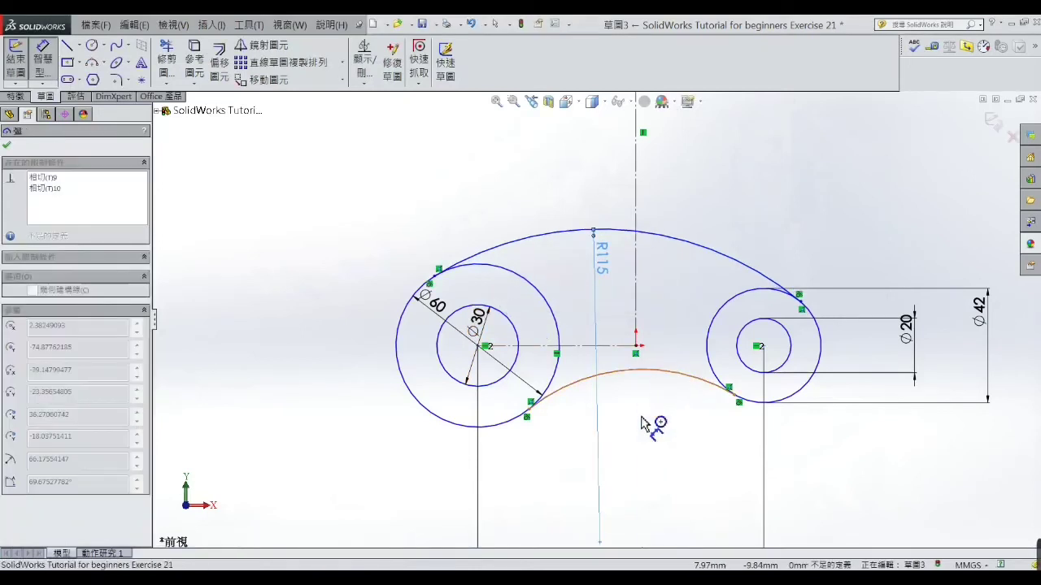
click(650, 428)
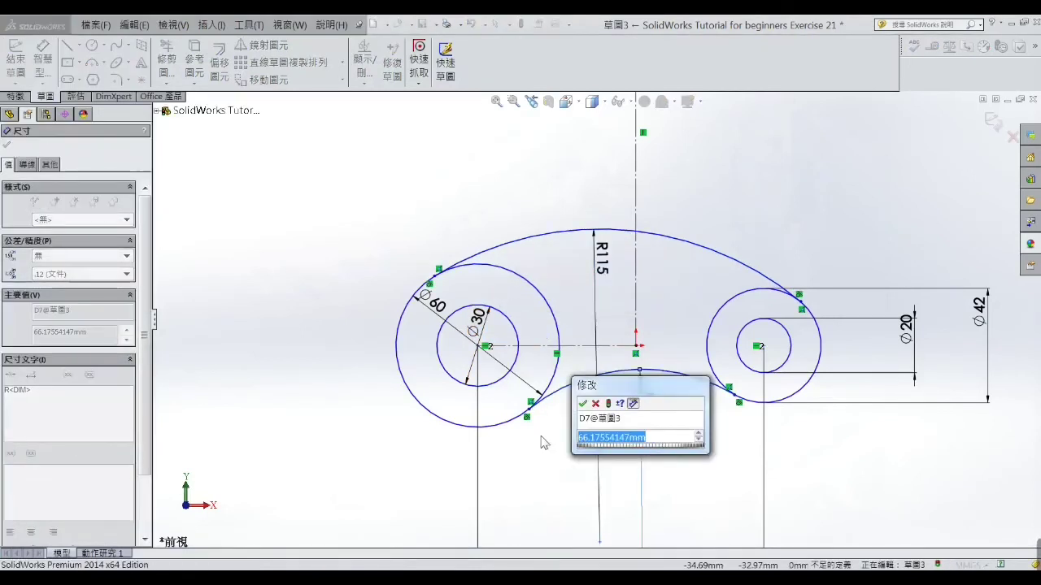
text(60)
key(Return)
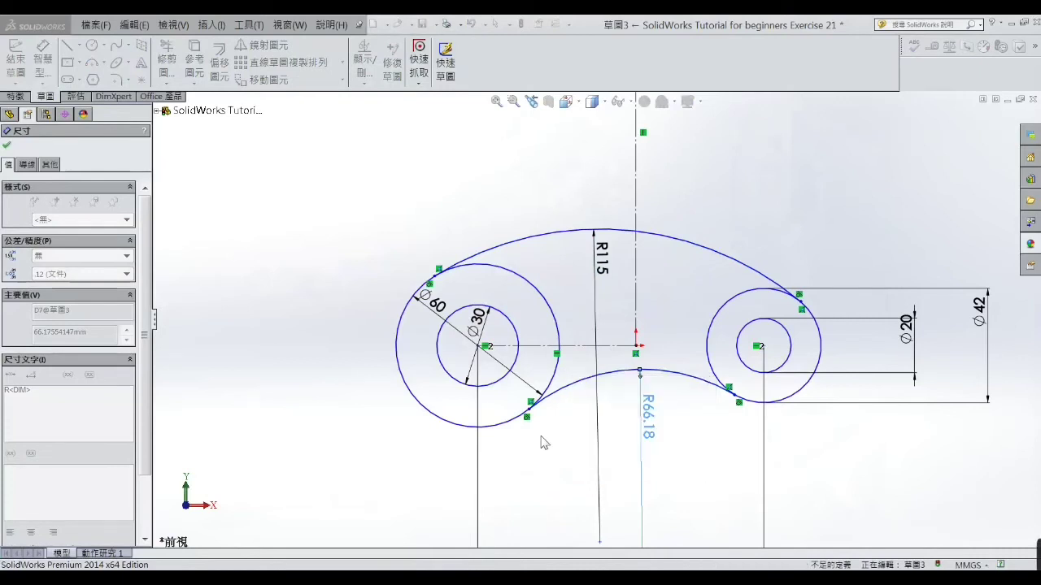
click(519, 181)
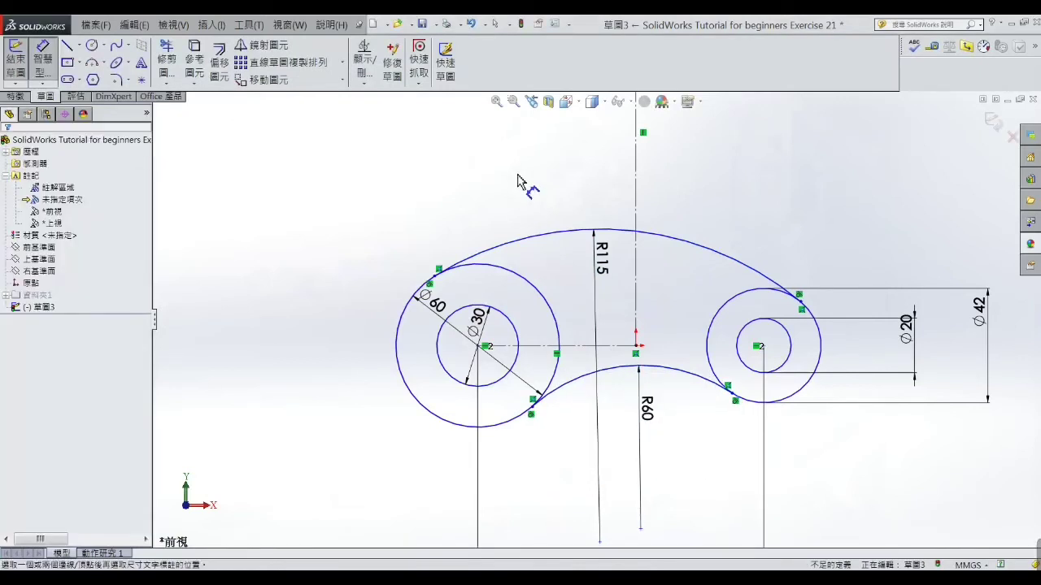
Offset the R115 upper arc 8 mm inward.
click(221, 73)
text(8)
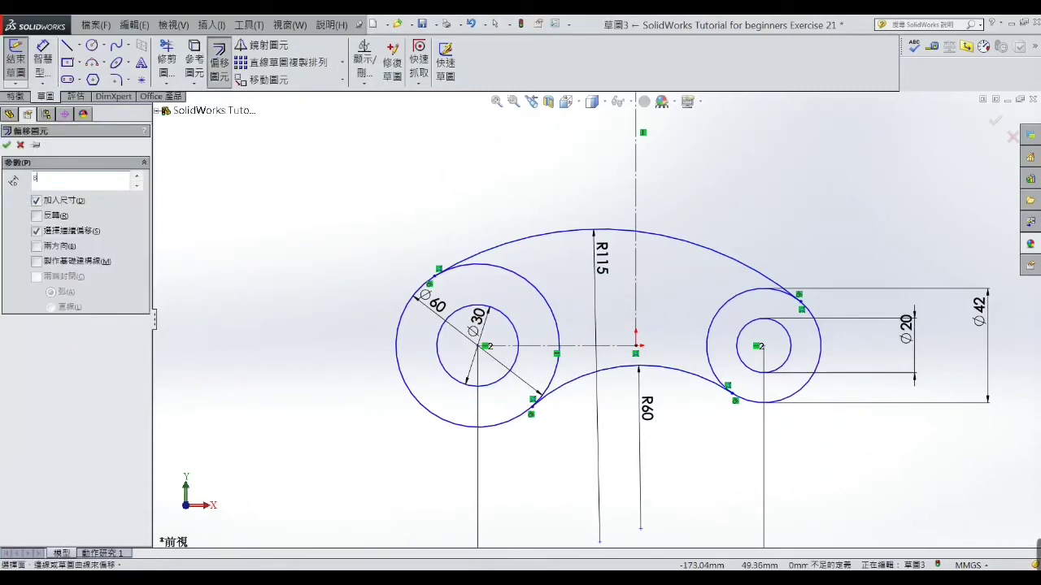
key(Return)
click(537, 236)
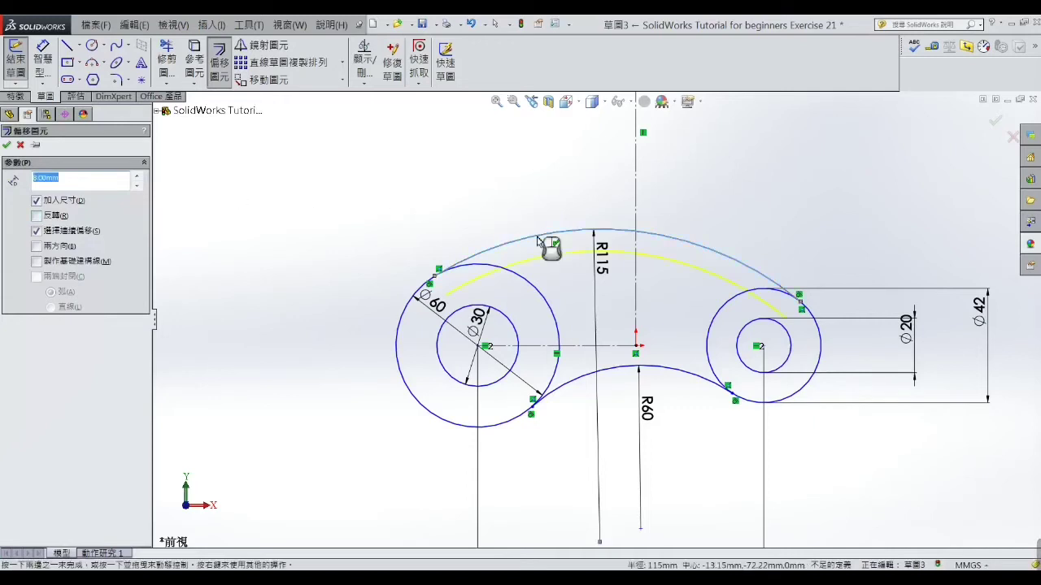
click(6, 144)
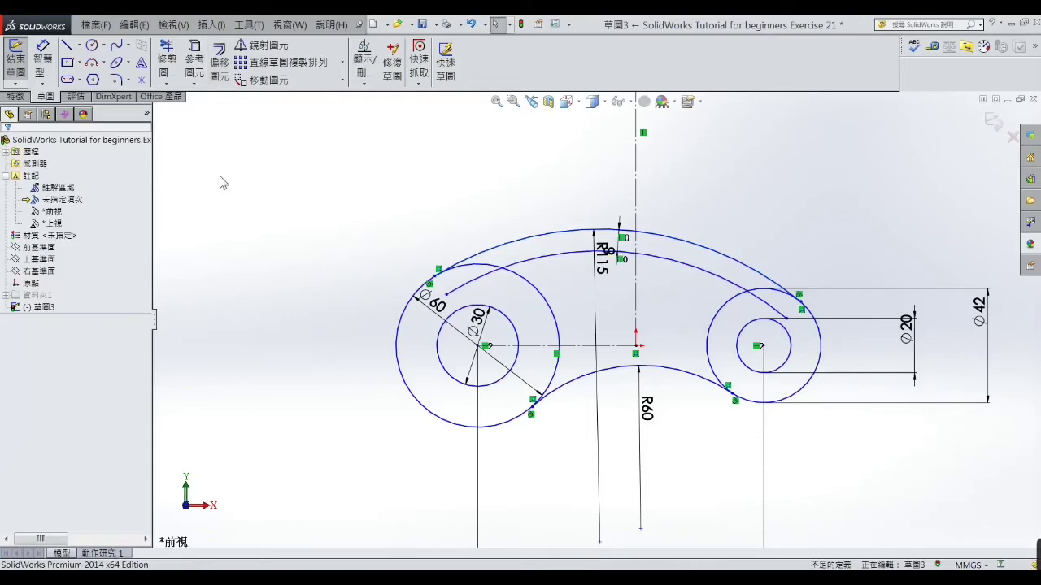
Offset the R60 lower arc 8 mm with Reverse checked so it lies inside the arm.
click(219, 73)
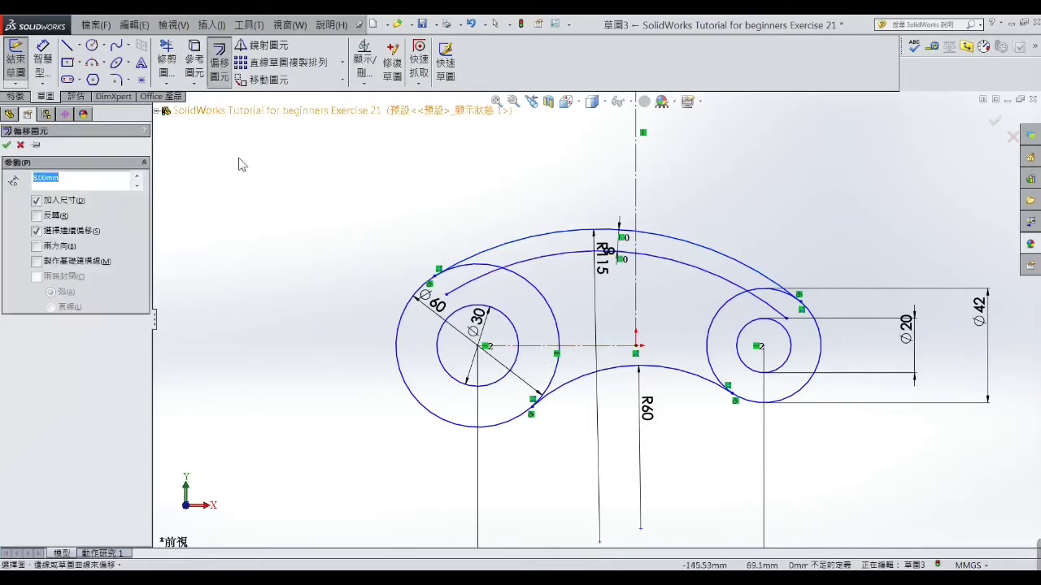
click(632, 368)
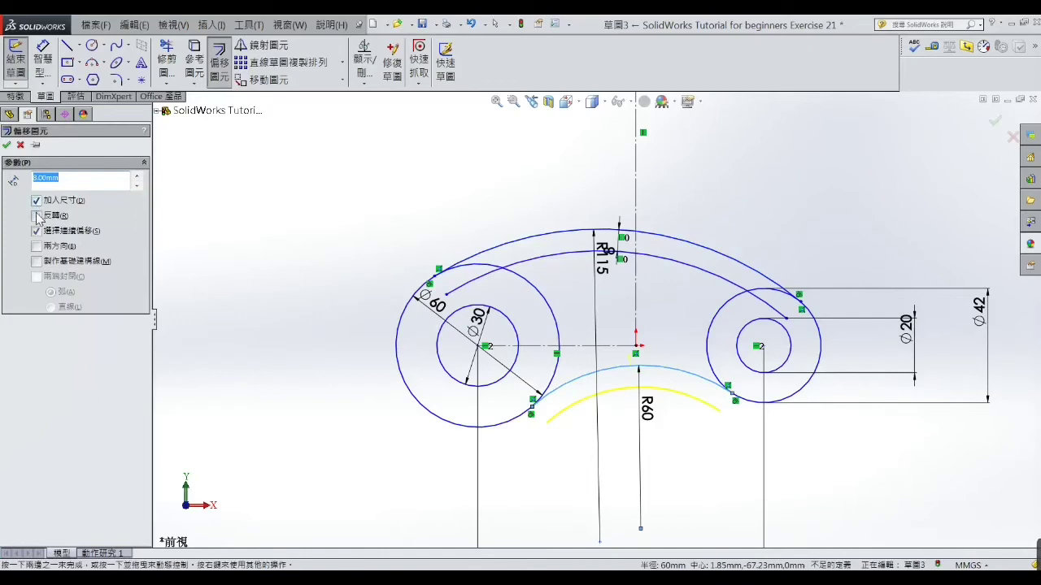
click(37, 217)
click(7, 146)
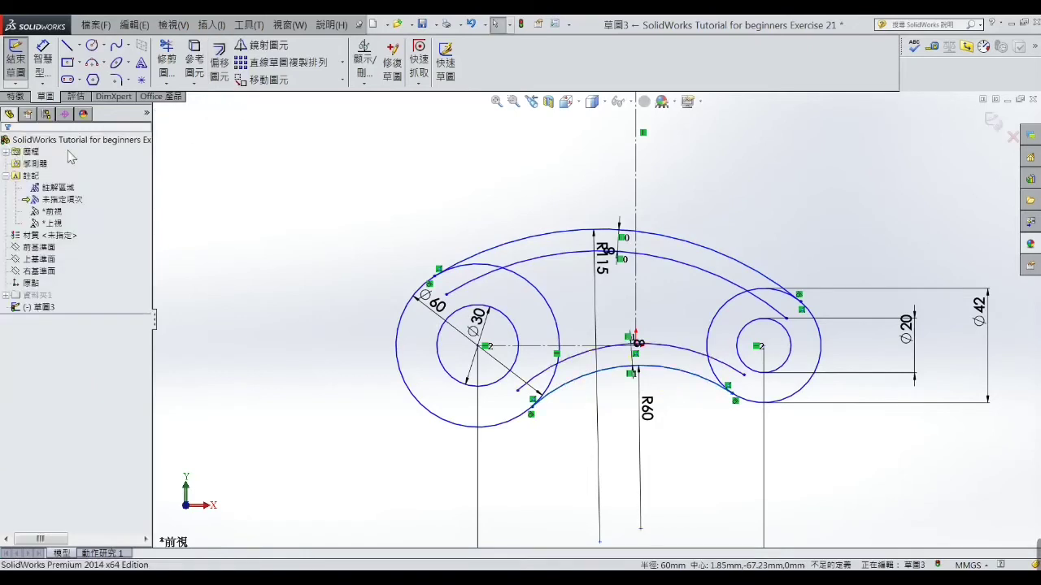
Trim away the offset arc segments inside the left and right boss circles.
click(167, 64)
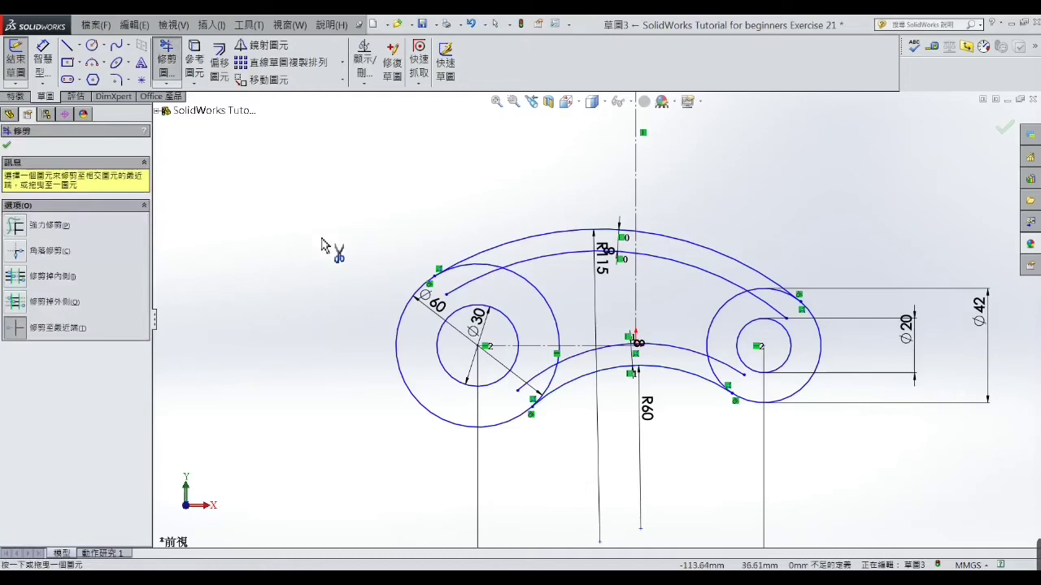
click(478, 284)
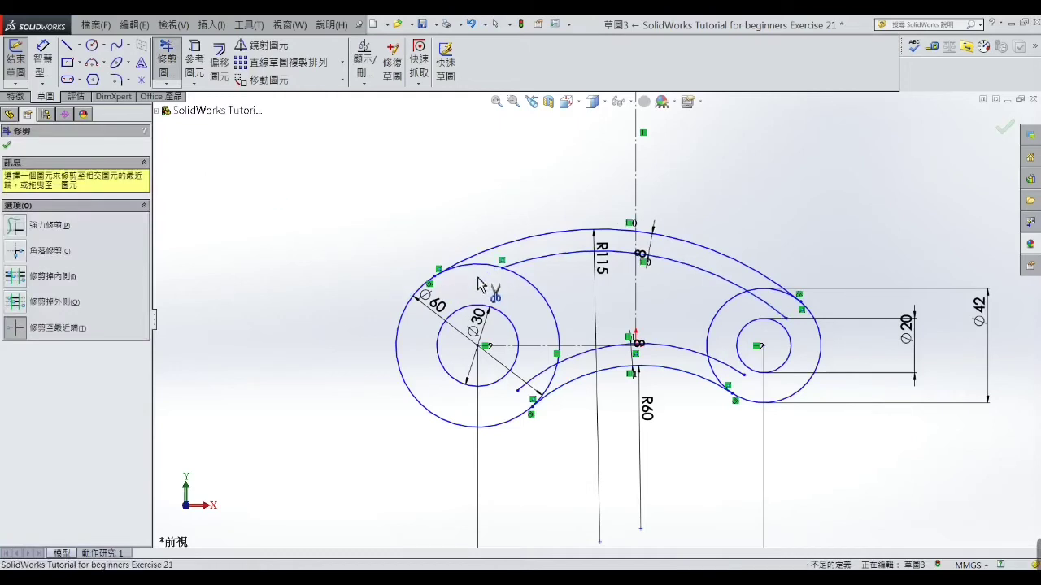
click(539, 380)
click(538, 380)
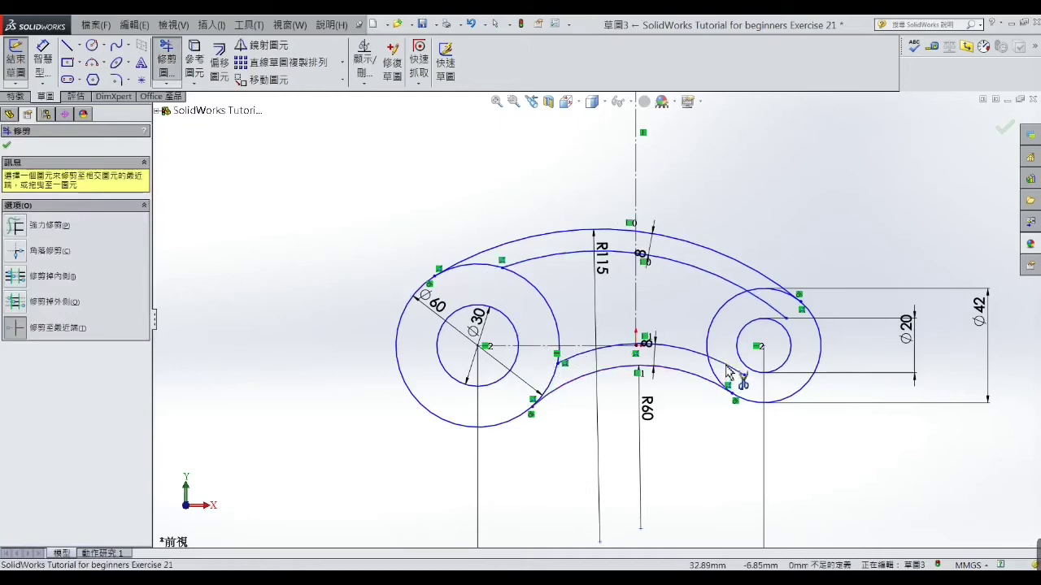
click(726, 367)
click(760, 302)
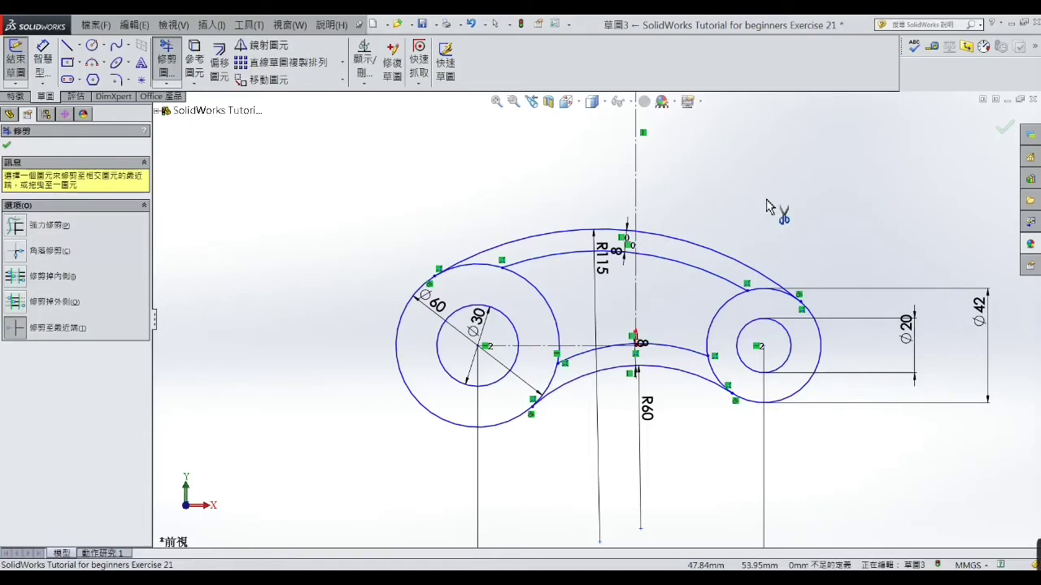
right_click(768, 188)
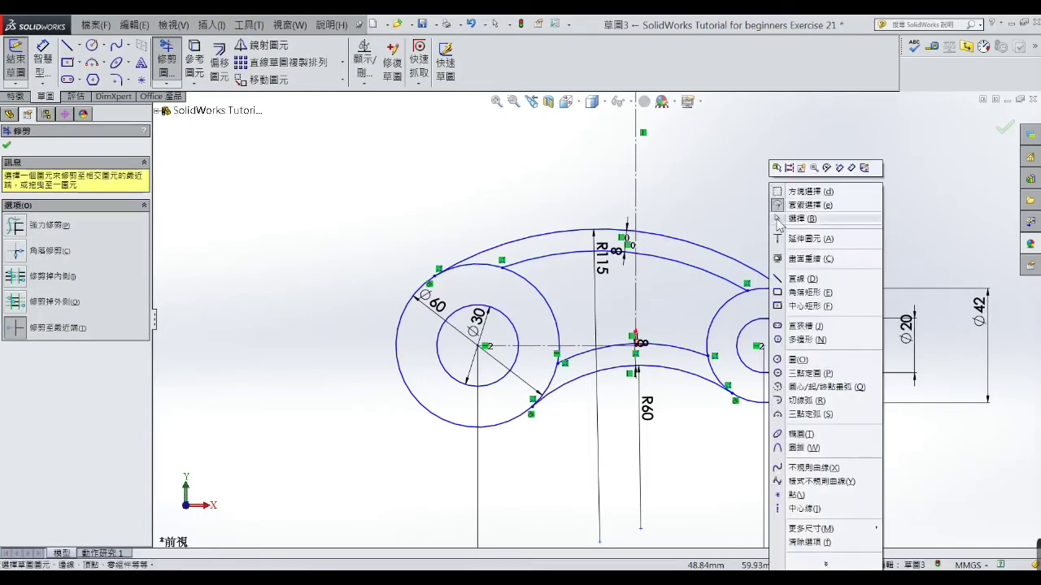
click(782, 218)
Drag the 105 dimension up closer to the sketch, then switch to the reference picture.
scroll(634, 407, up, 4)
scroll(642, 455, up, 2)
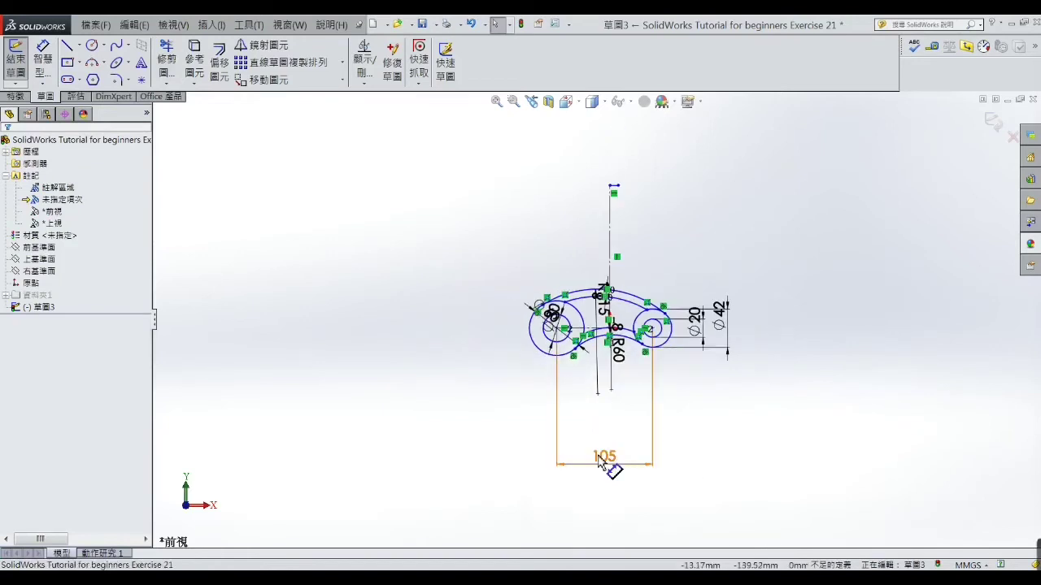
click(606, 421)
drag(606, 421, 608, 404)
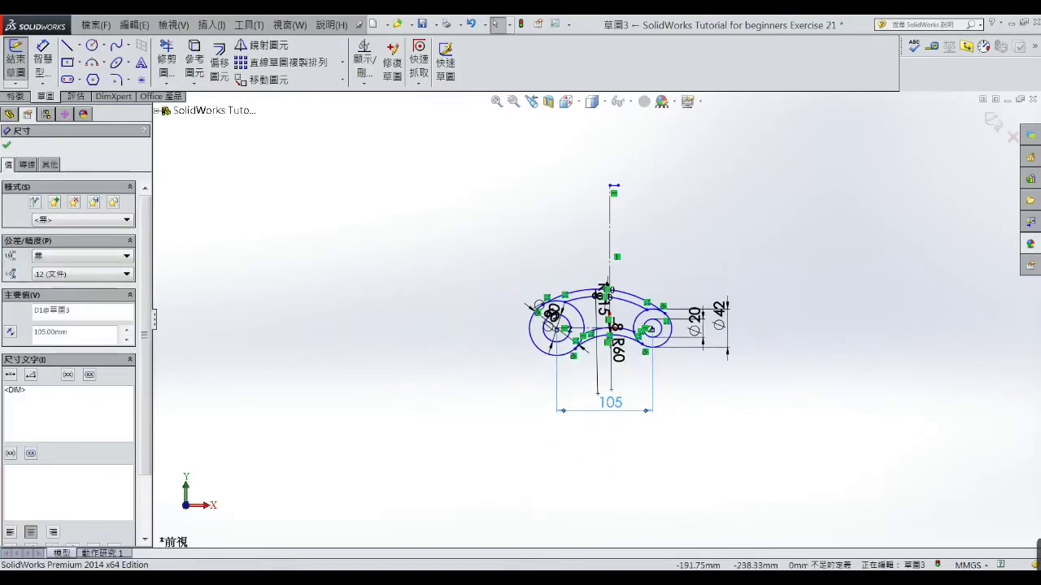
key(alt+Tab)
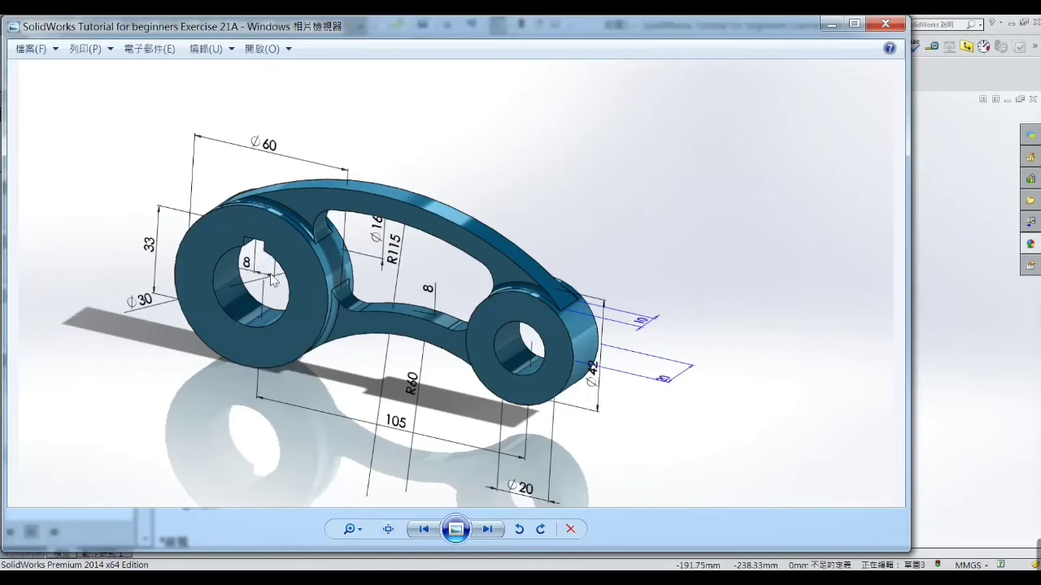
Minimize the reference picture and zoom in on the left boss in the sketch.
click(830, 24)
scroll(518, 317, down, 2)
scroll(518, 317, down, 2)
scroll(518, 317, down, 2)
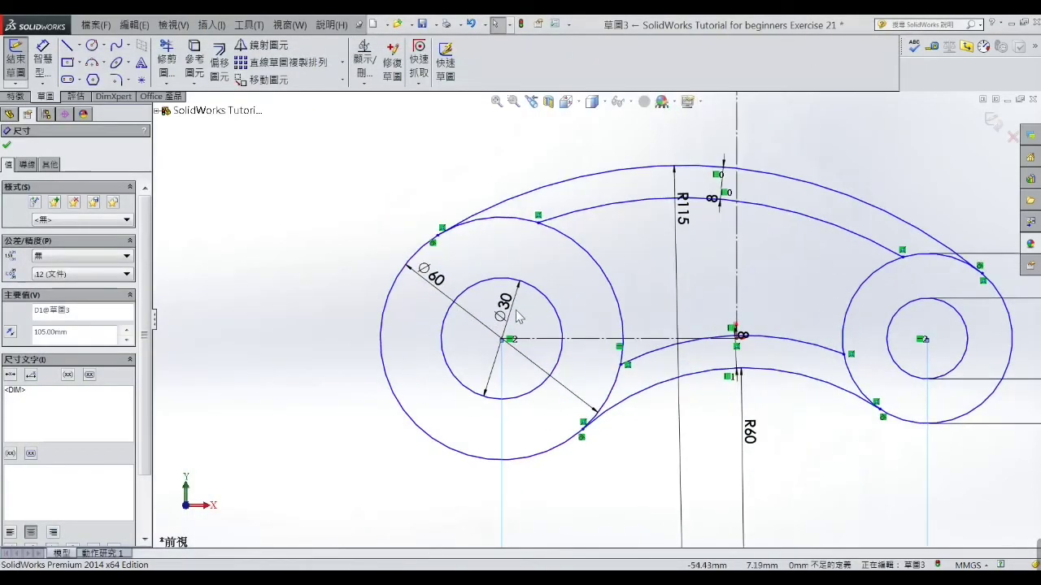
Draw a centre rectangle for the keyway at the top of the left Ø30 hole.
click(68, 64)
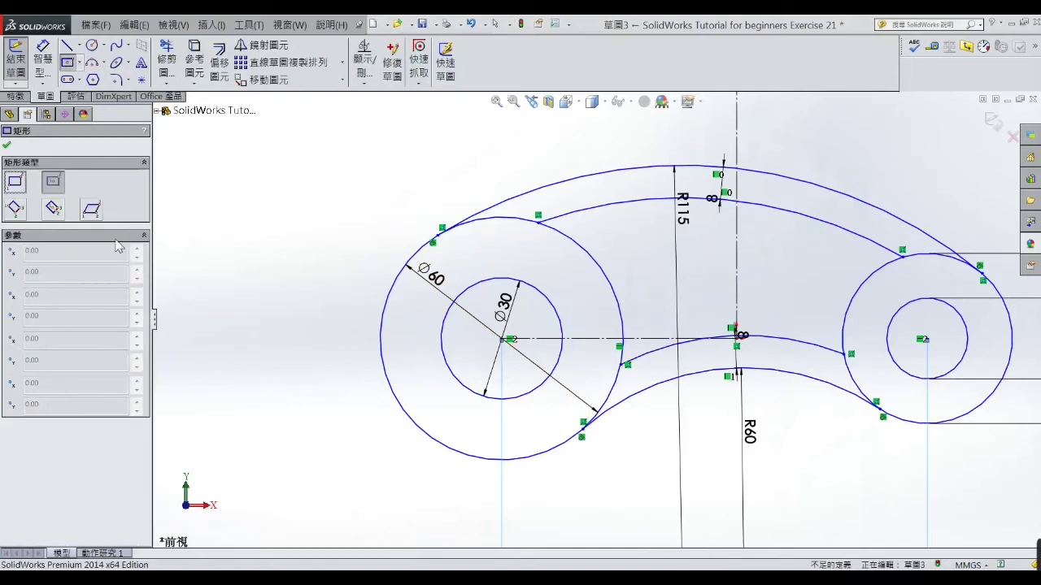
click(486, 267)
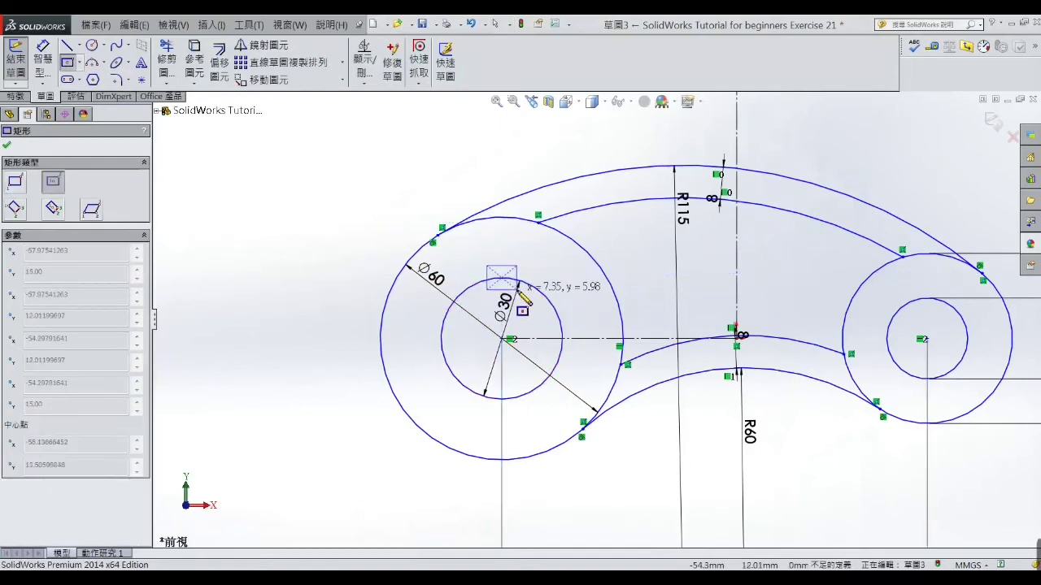
click(517, 289)
right_click(518, 290)
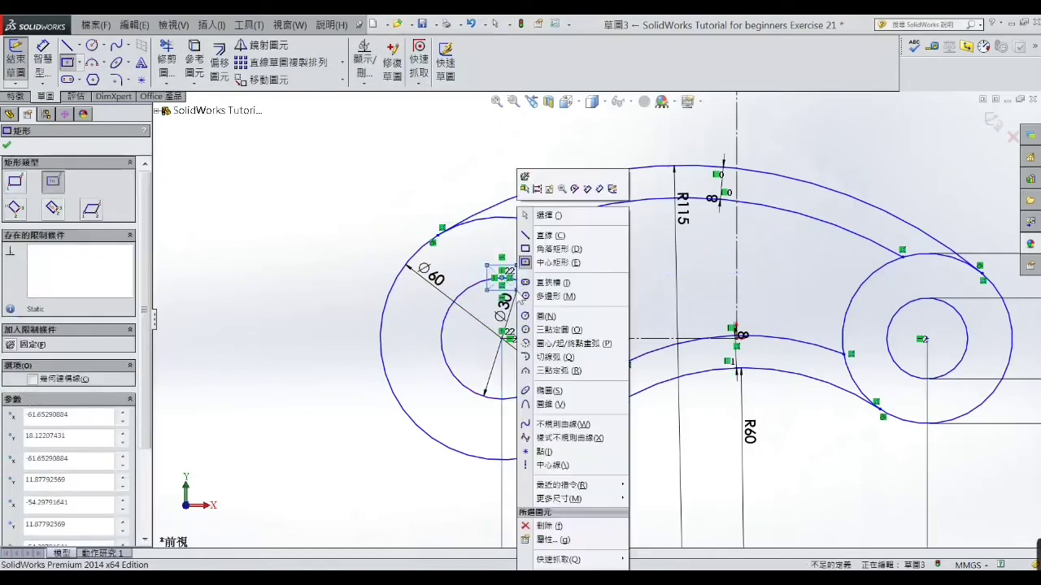
click(541, 215)
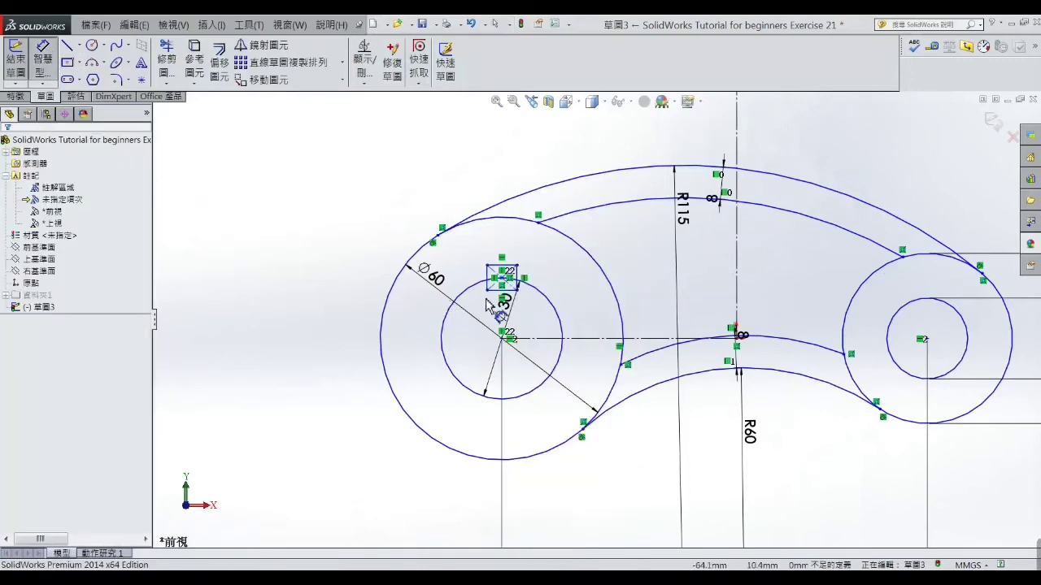
scroll(497, 311, down, 3)
scroll(539, 293, down, 2)
Dimension the keyway rectangle's width as 8 mm.
click(543, 298)
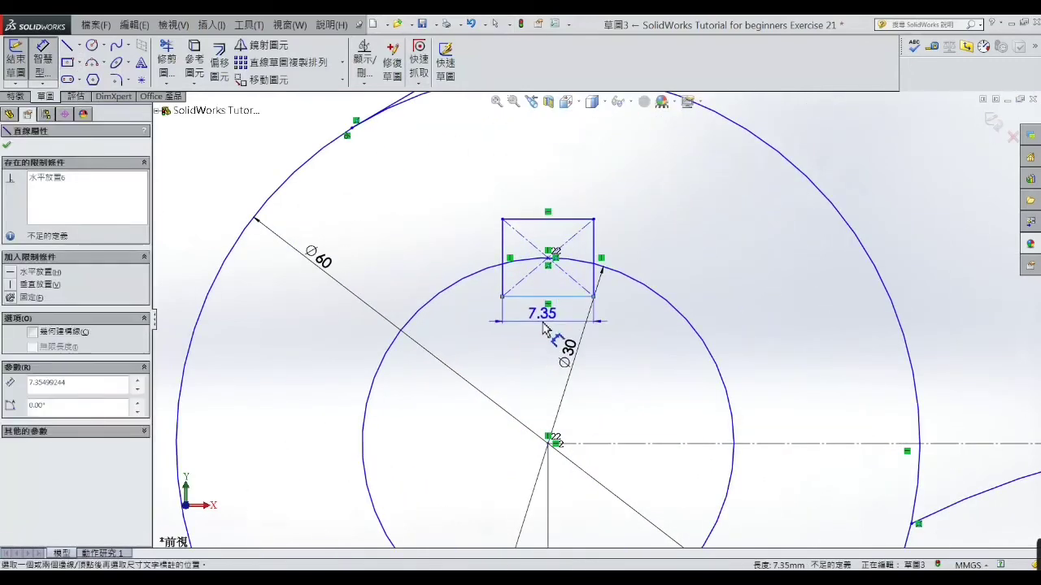
click(552, 326)
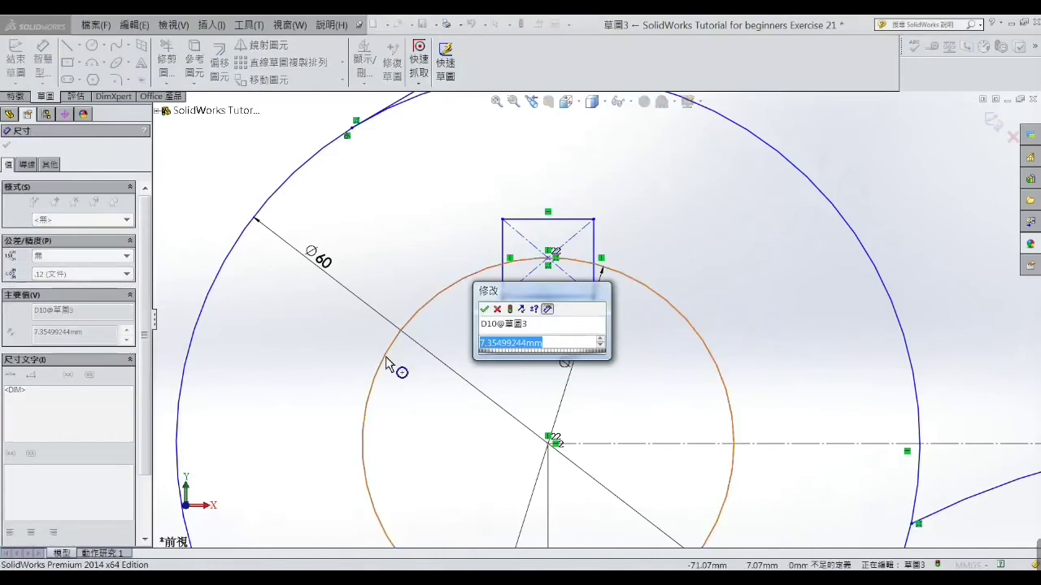
text(8)
key(Return)
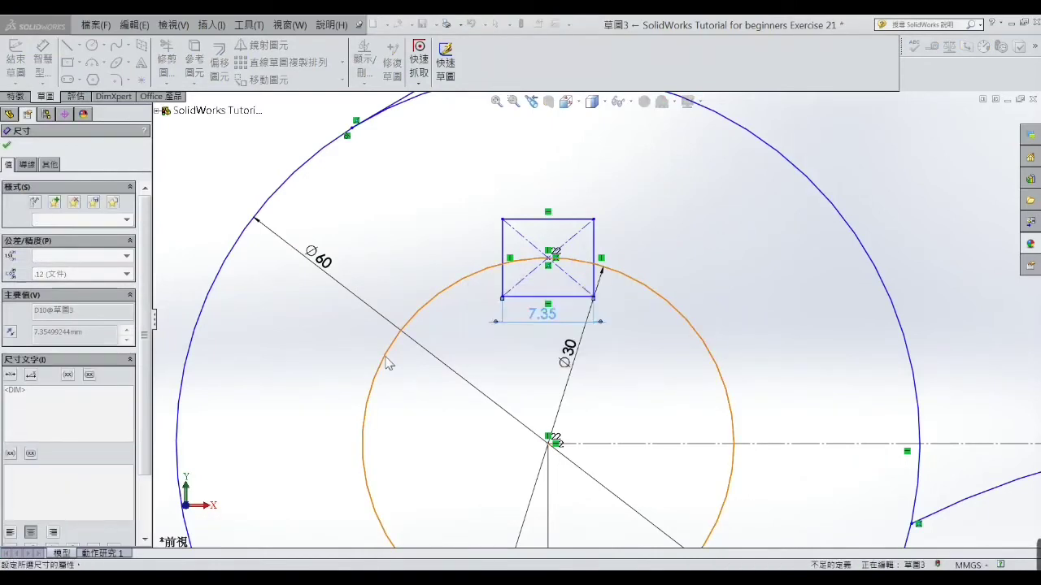
Dimension the keyway's top edge 33 mm from the bottom of the Ø30 hole.
click(549, 220)
scroll(596, 319, up, 3)
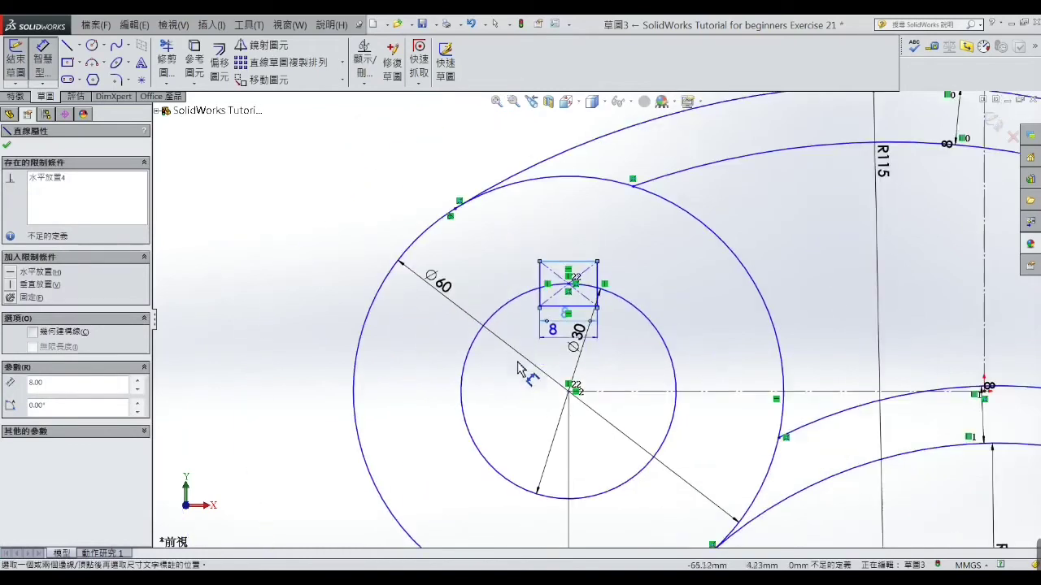
click(561, 497)
click(423, 387)
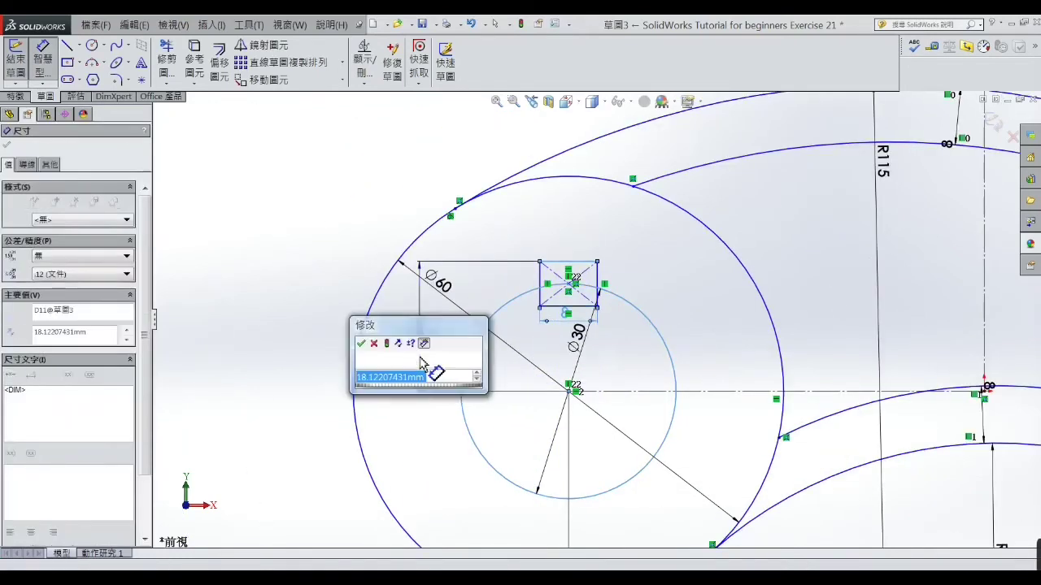
click(361, 344)
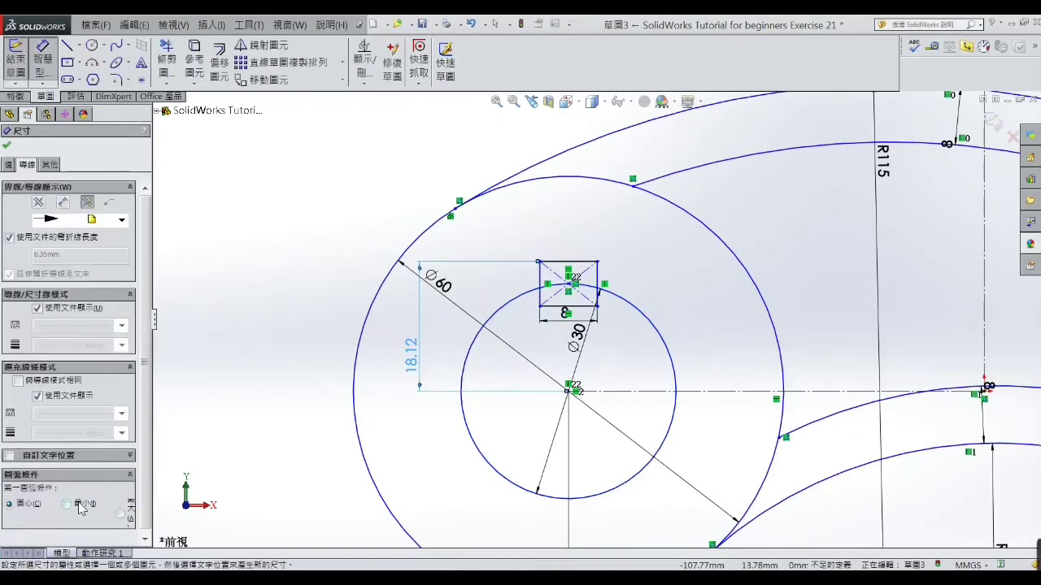
click(122, 515)
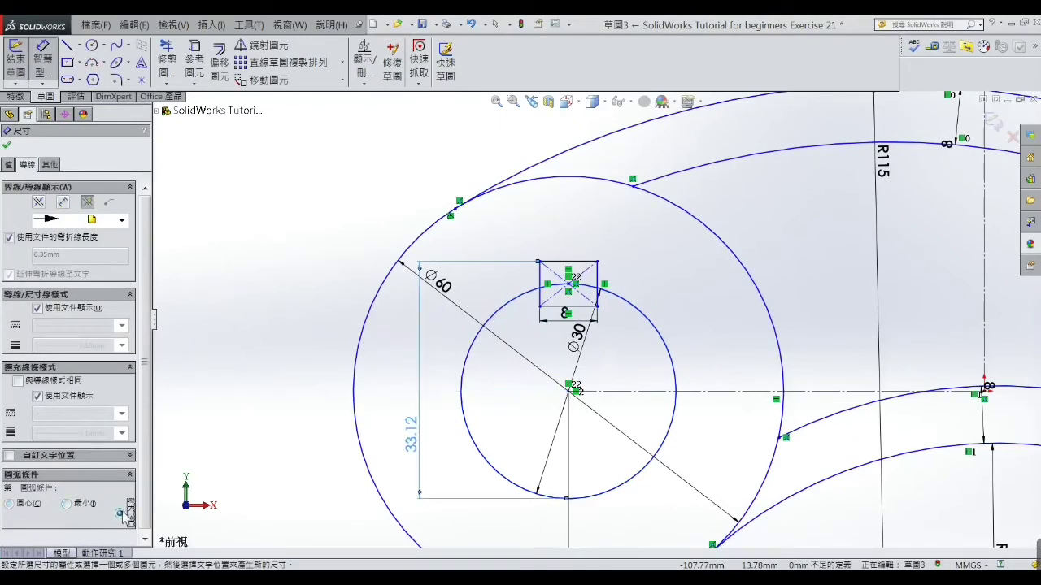
click(297, 389)
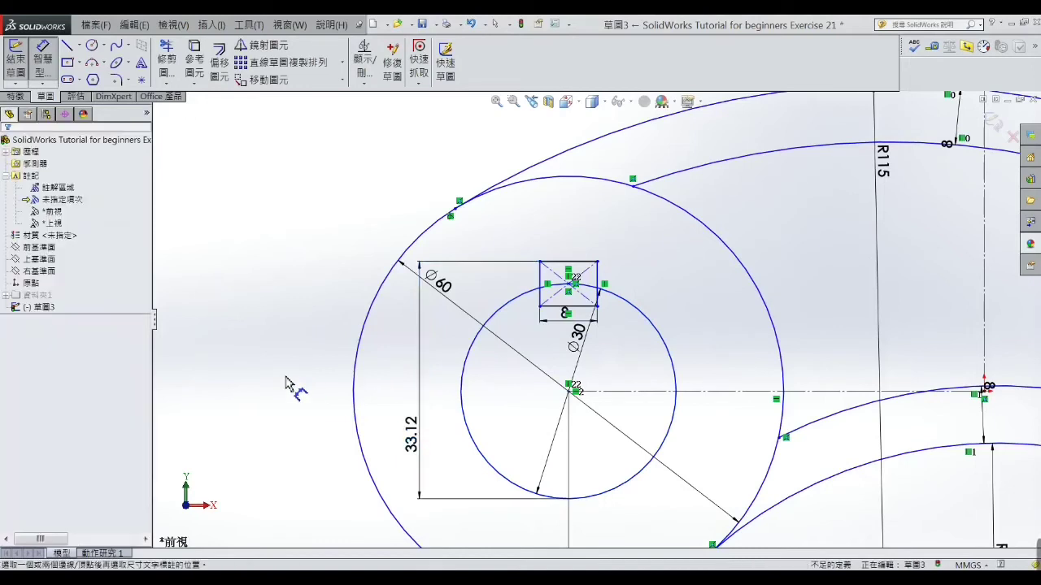
double_click(411, 433)
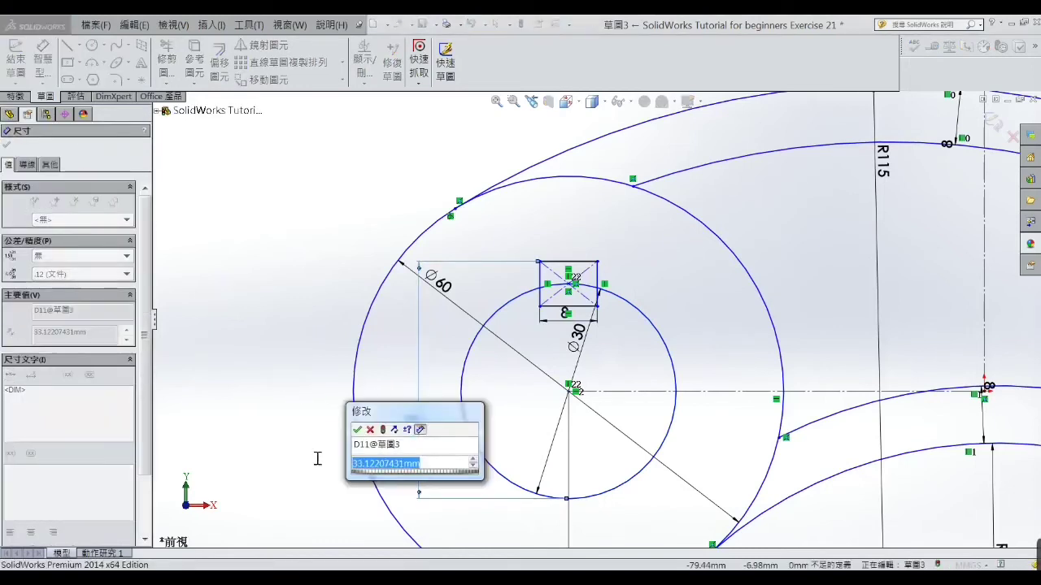
text(33)
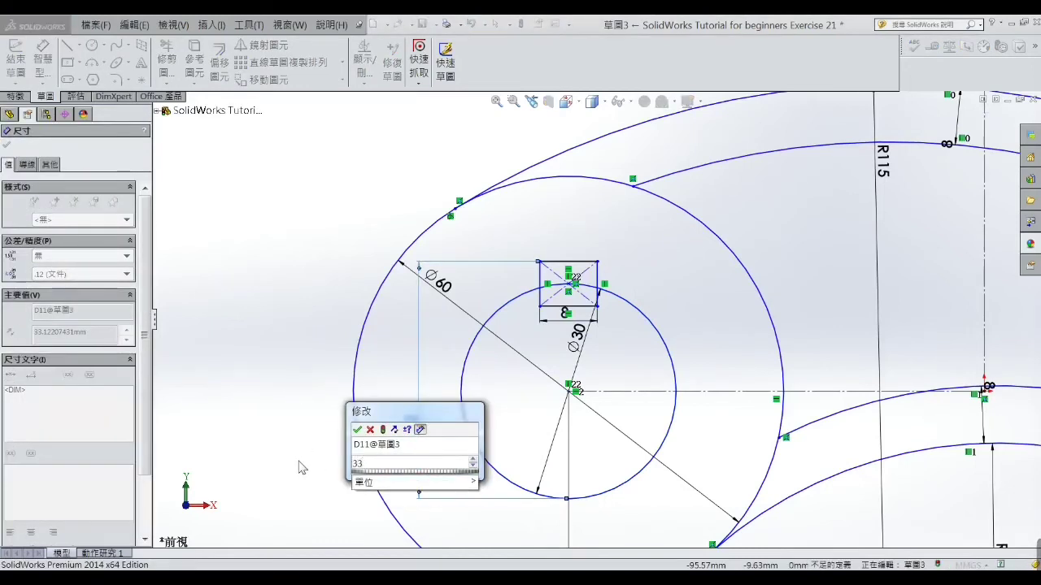
key(Return)
click(281, 415)
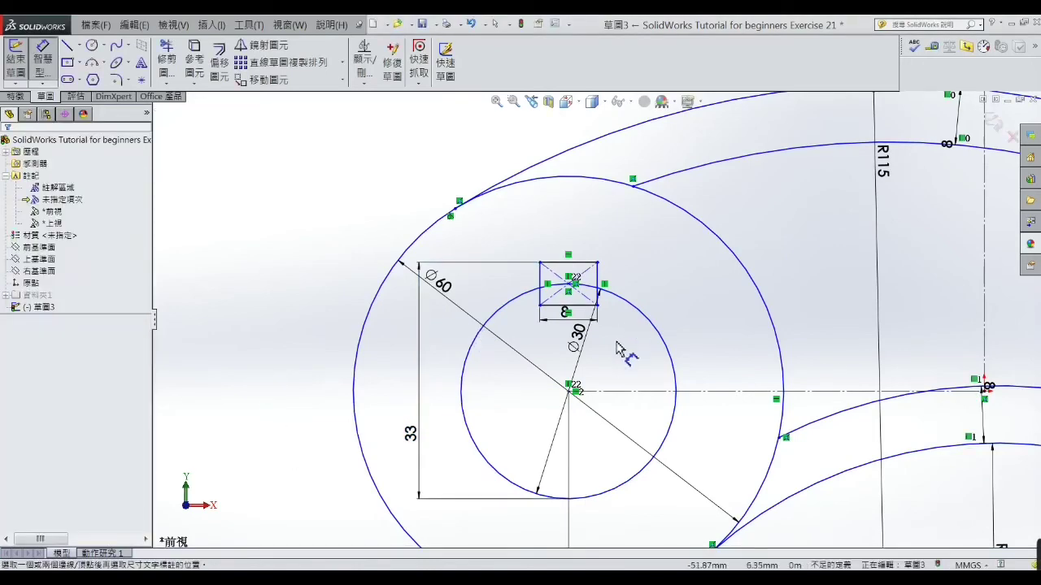
scroll(616, 348, up, 3)
scroll(732, 329, up, 2)
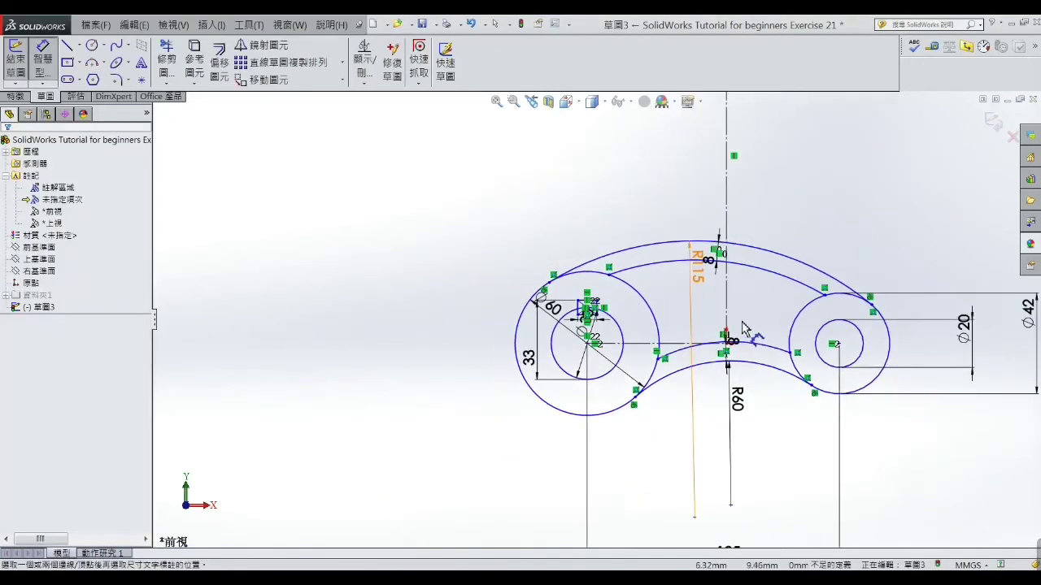
mouse_move(741, 328)
middle_down()
mouse_move(732, 350)
mouse_move(748, 315)
middle_up()
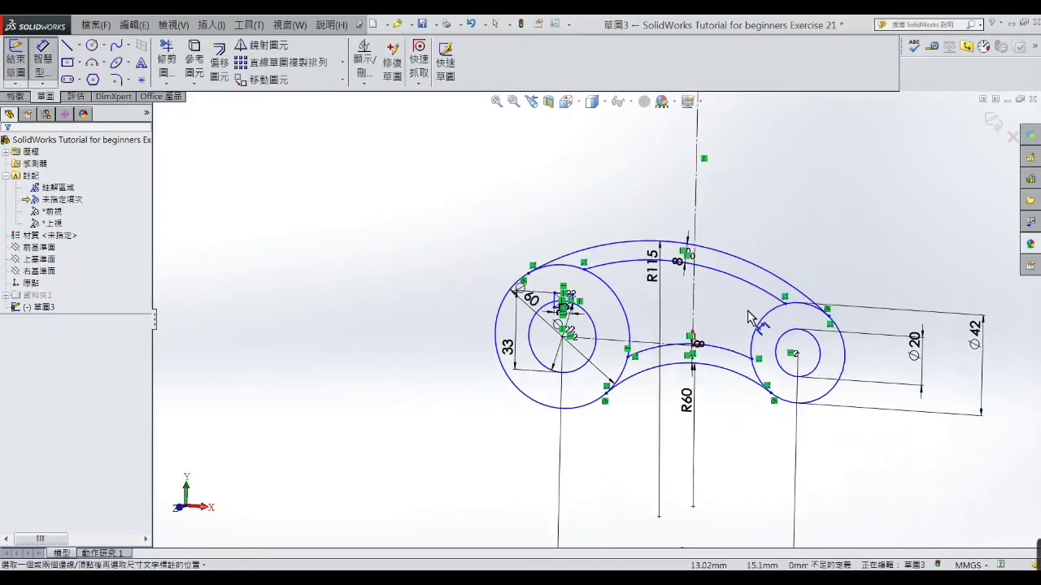
scroll(727, 260, down, 2)
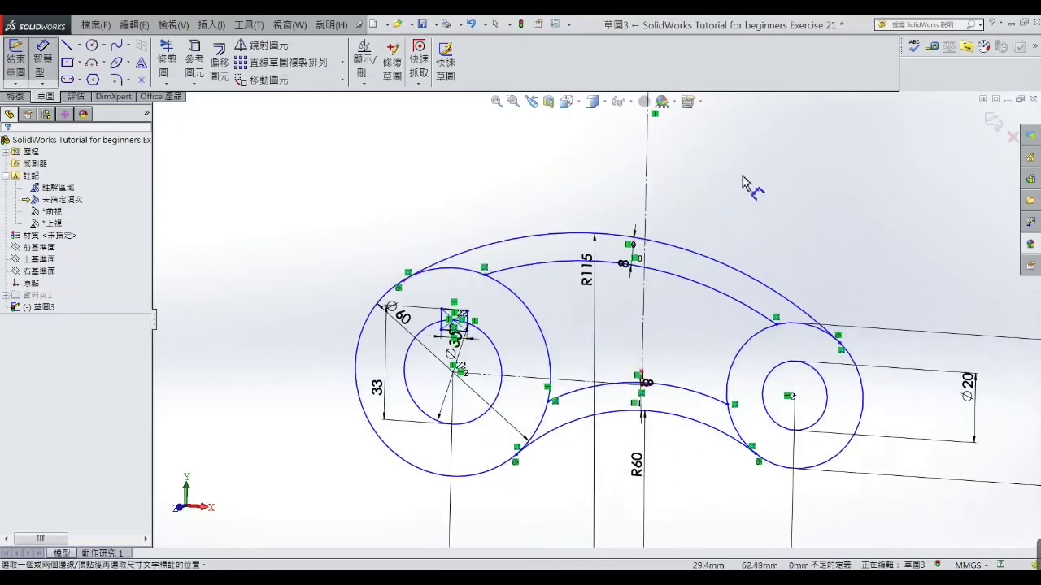
Extrude the upper and lower curved band regions 10 mm Mid Plane into solid arms.
click(15, 96)
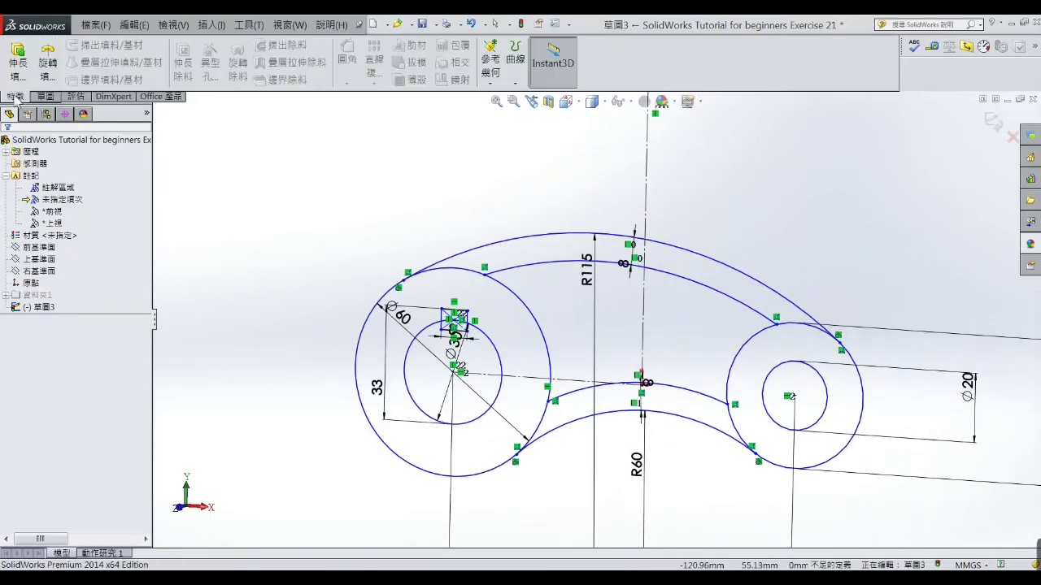
click(17, 61)
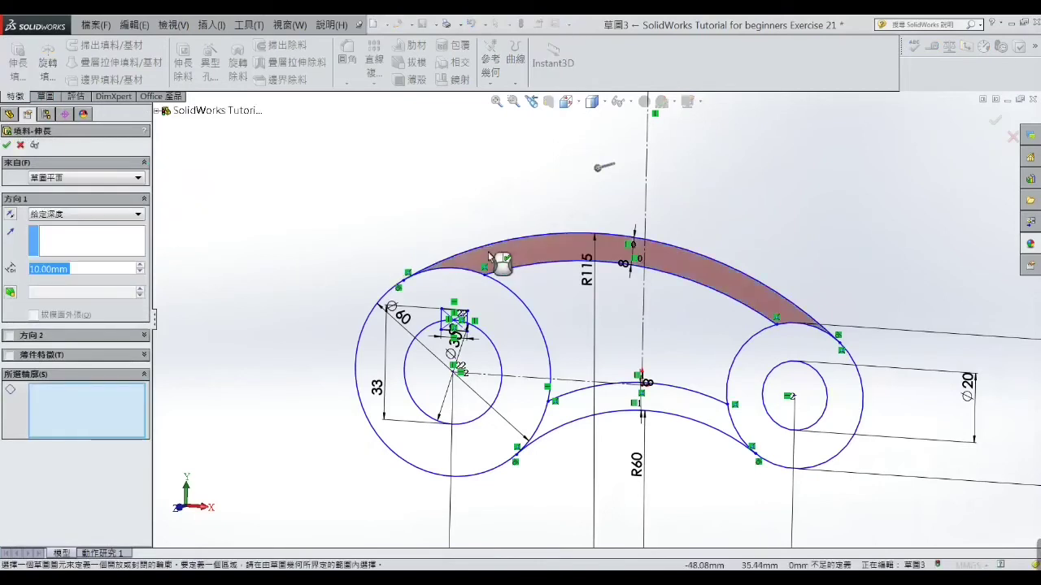
click(137, 218)
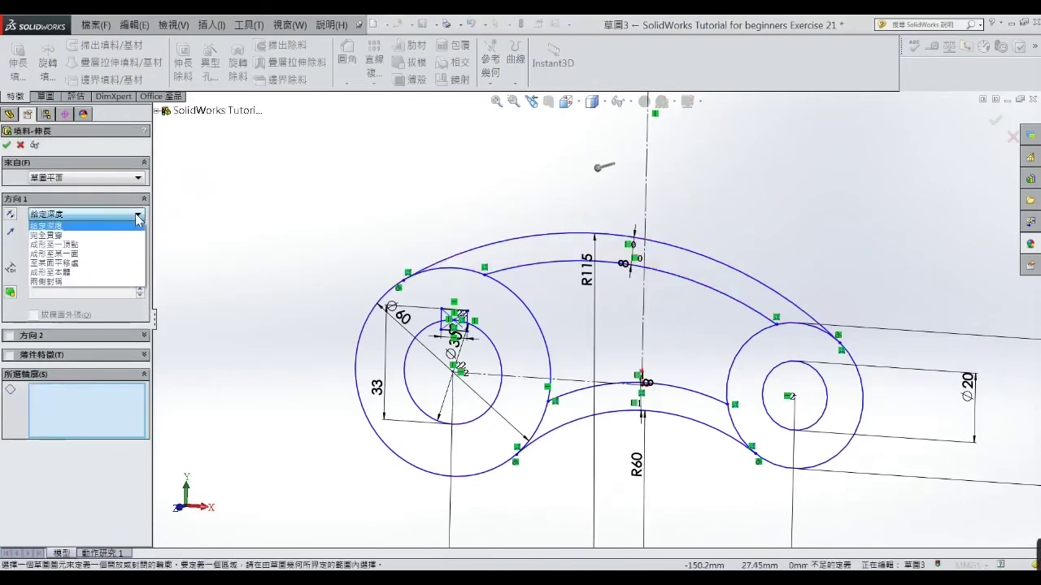
click(85, 284)
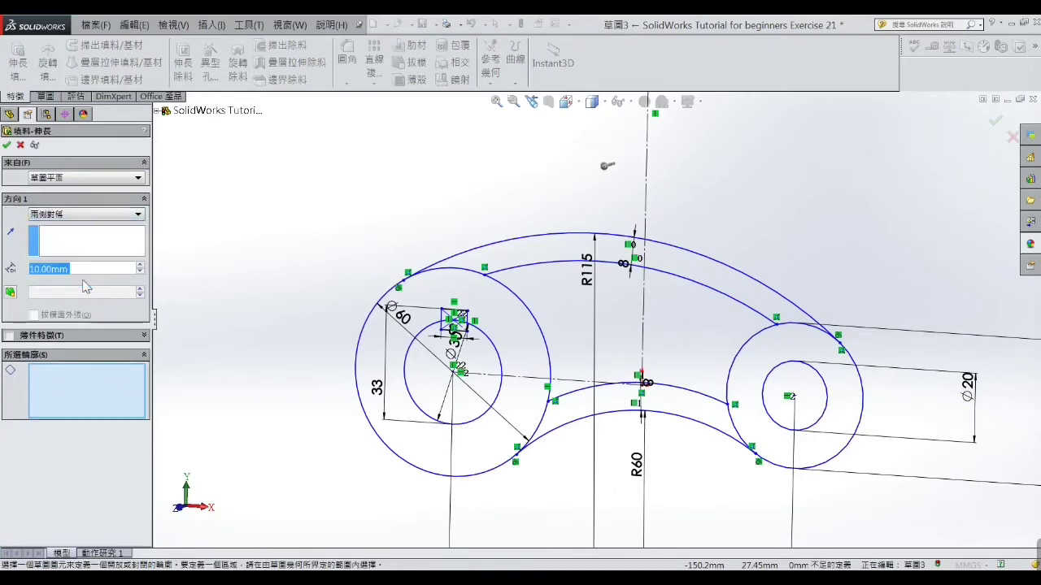
click(99, 395)
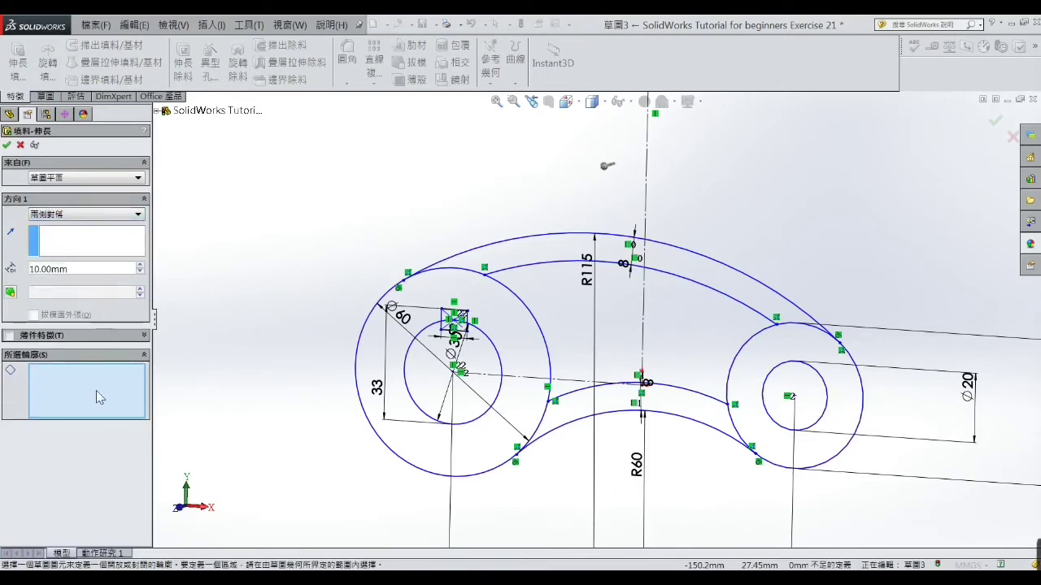
click(591, 368)
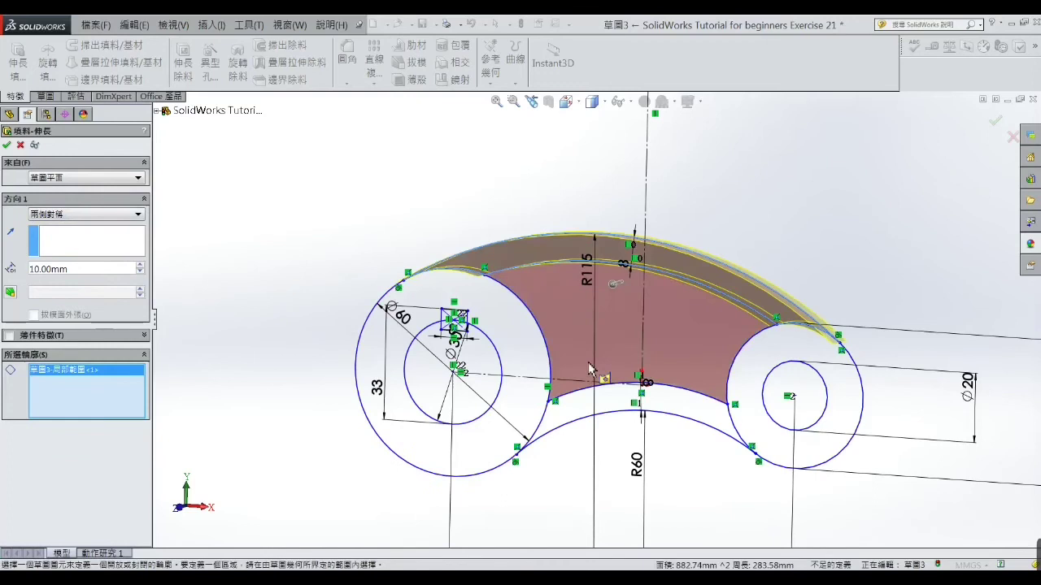
click(599, 412)
click(6, 145)
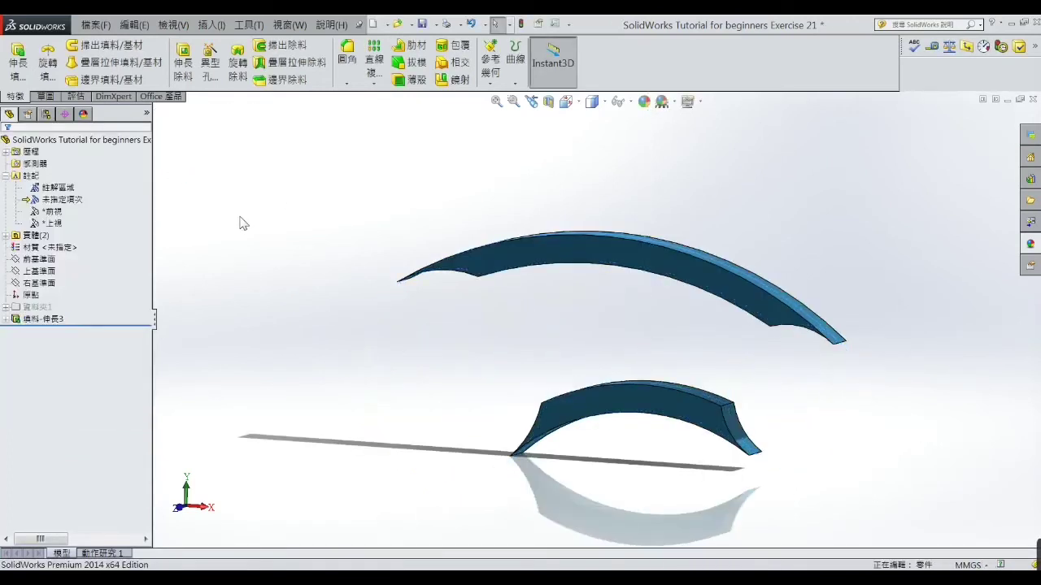
Start a sketch on the Front Plane and convert the earlier sketch's edges into it.
click(54, 260)
click(65, 246)
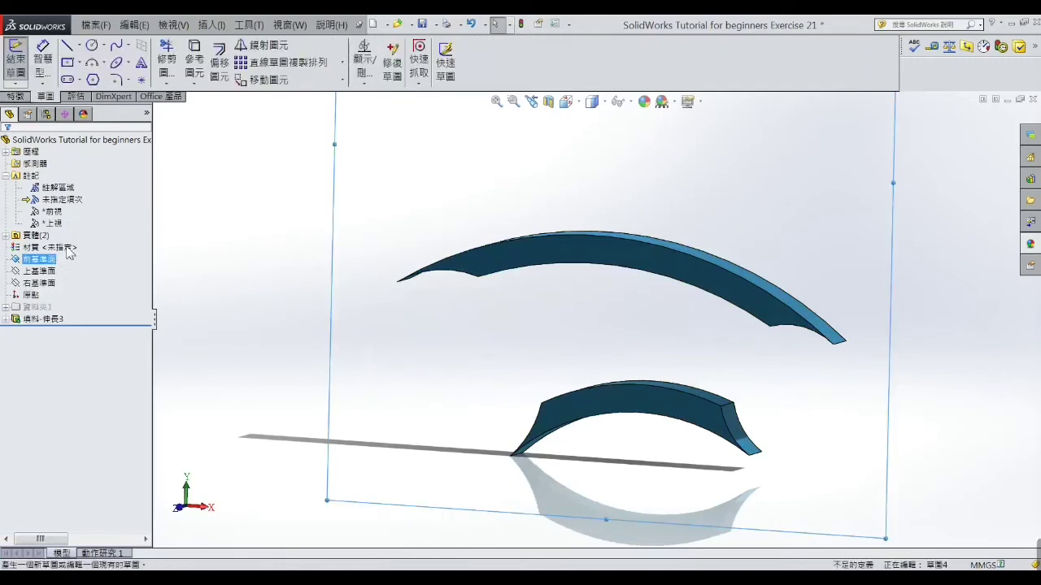
click(6, 319)
click(49, 331)
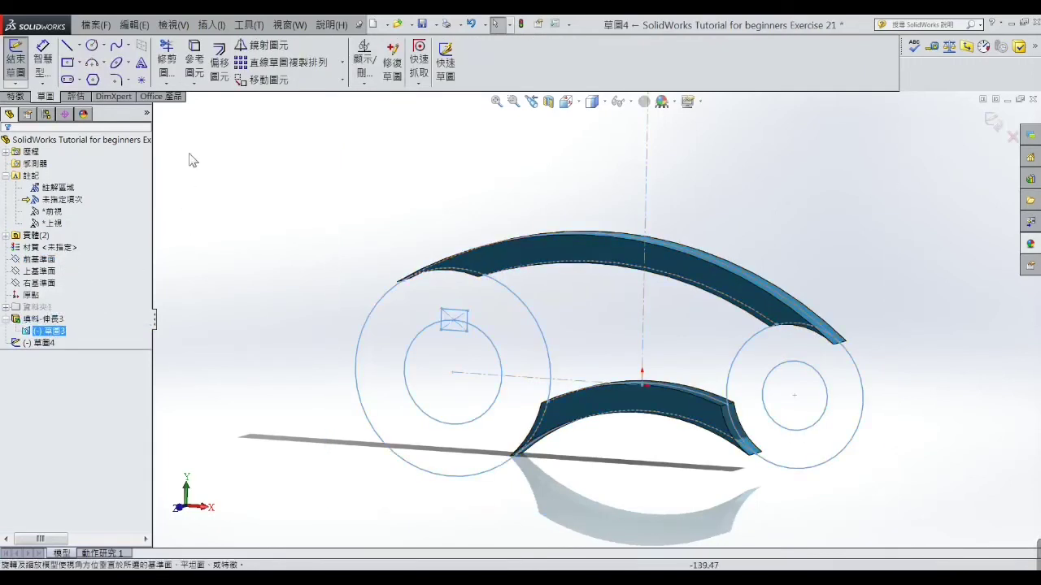
click(194, 57)
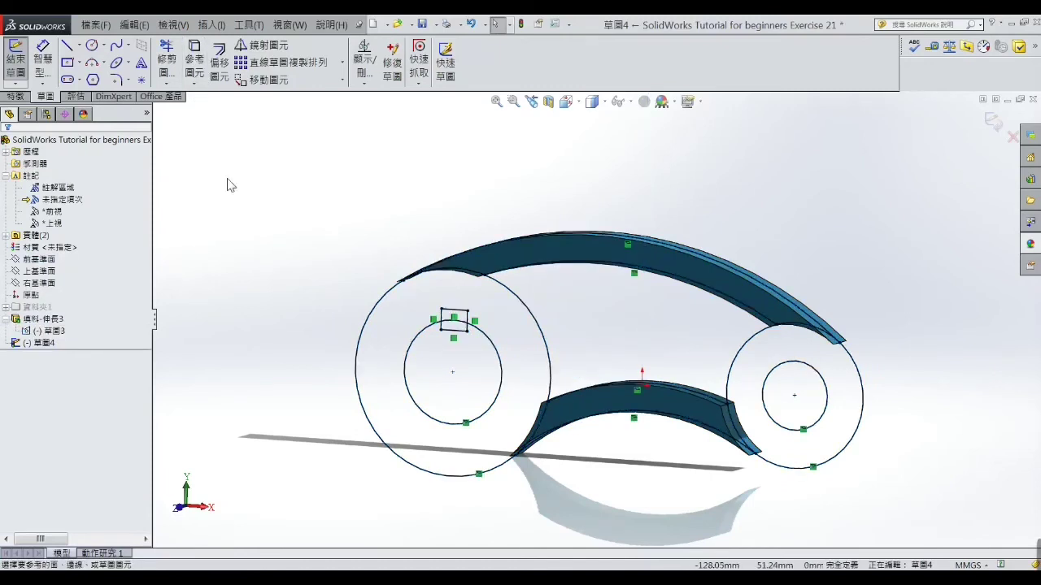
Extrude both boss ring regions 20 mm Mid Plane into solid hubs.
click(14, 96)
click(18, 67)
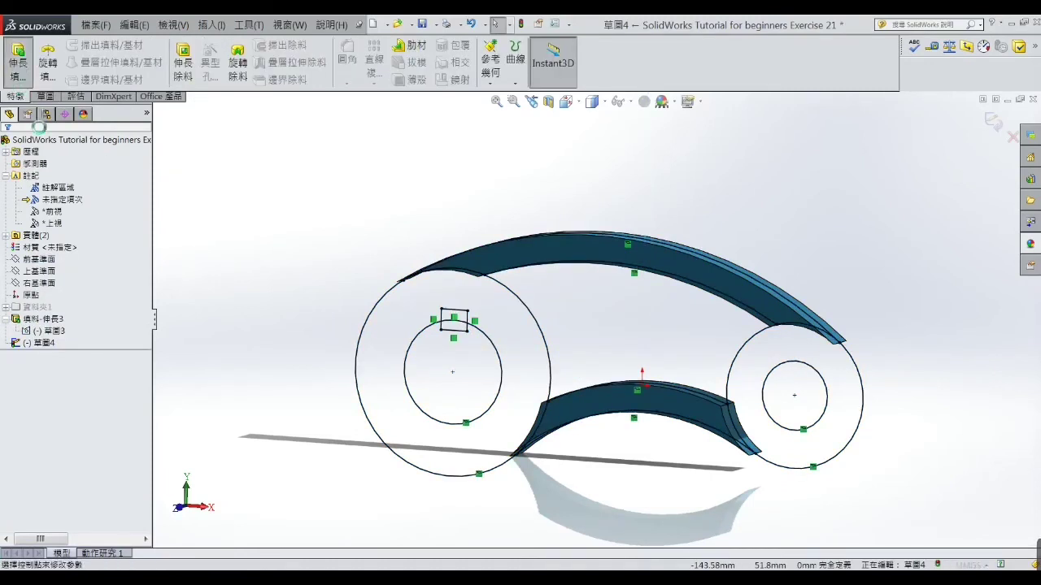
click(139, 215)
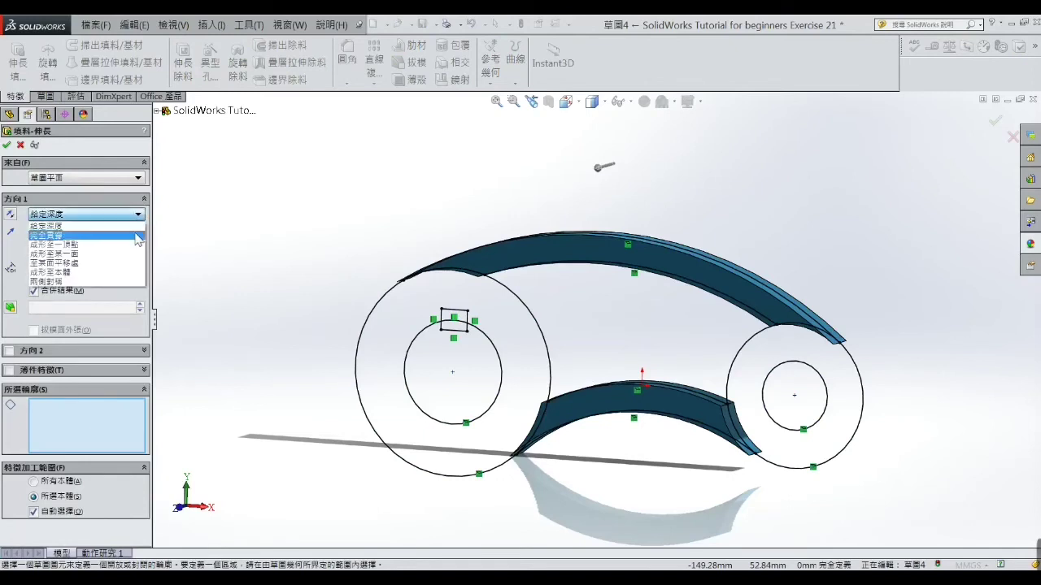
click(128, 281)
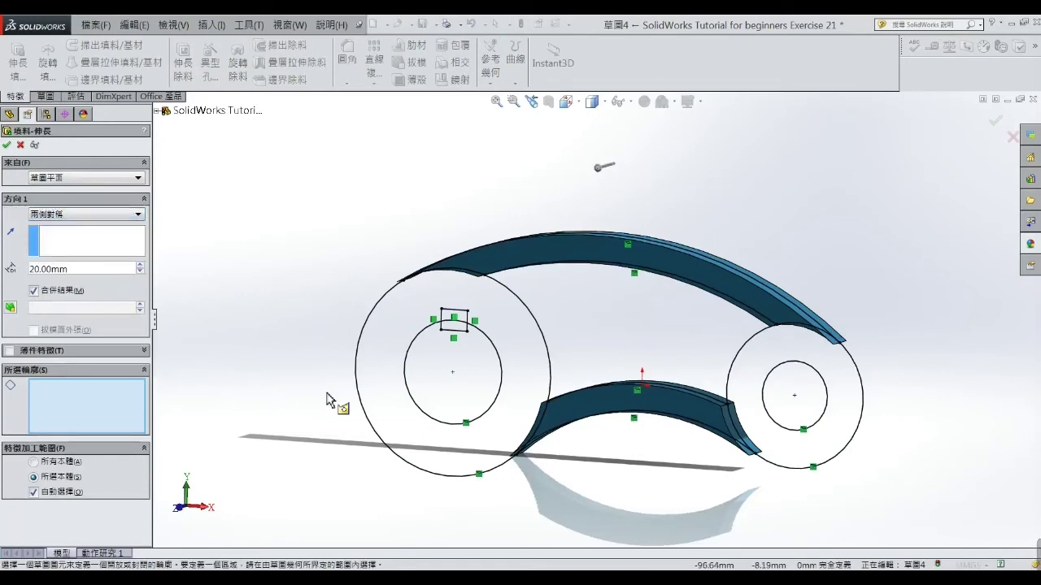
click(370, 382)
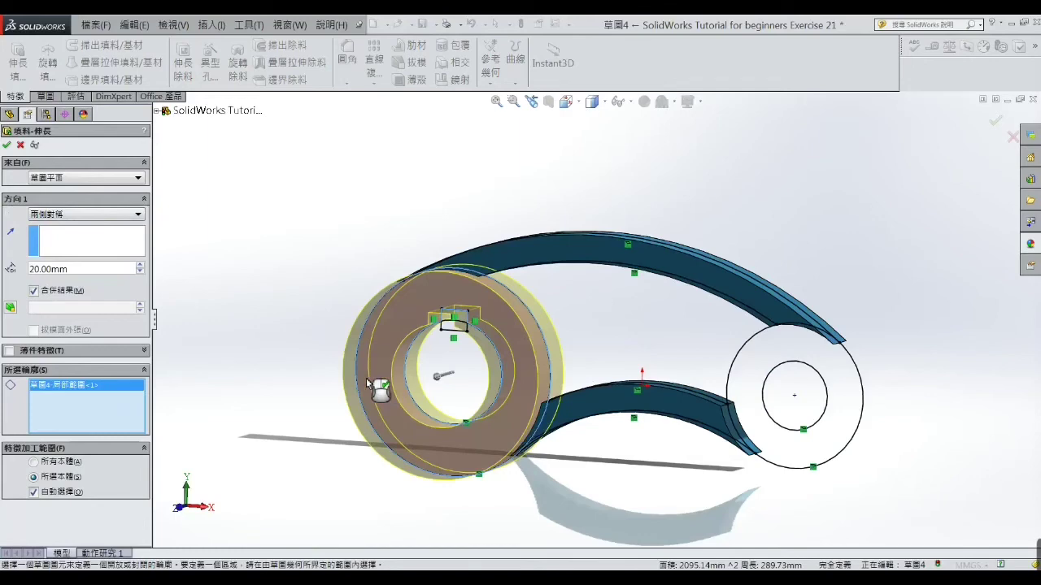
click(757, 399)
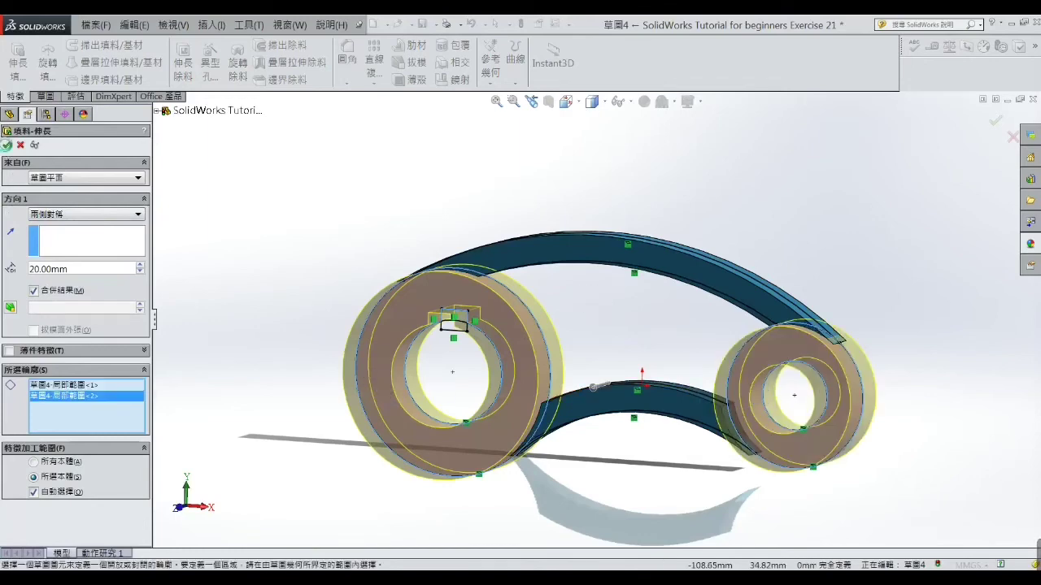
key(Return)
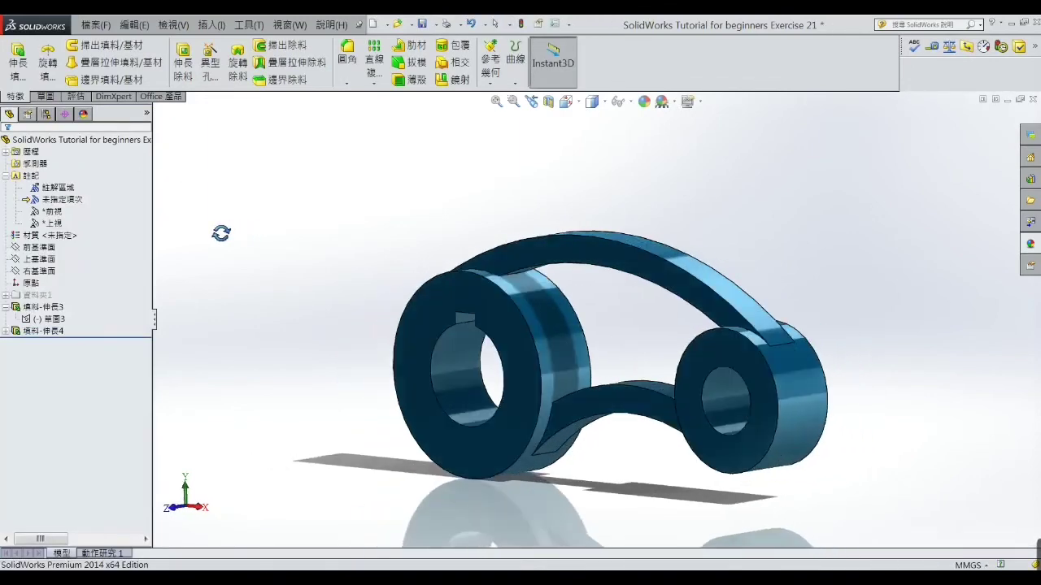
mouse_move(221, 234)
middle_down()
mouse_move(220, 274)
mouse_move(376, 333)
middle_up()
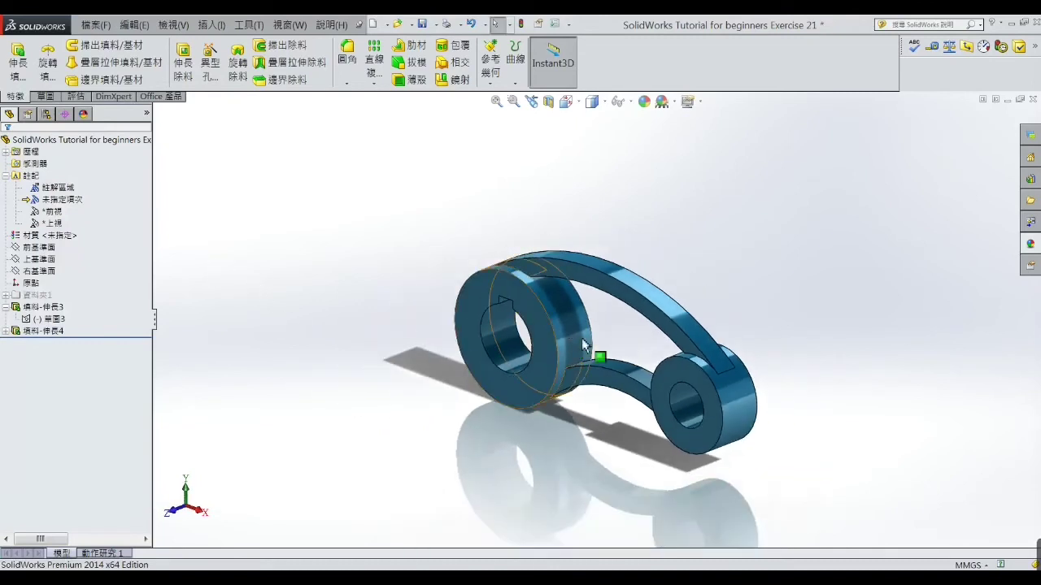
scroll(583, 345, down, 2)
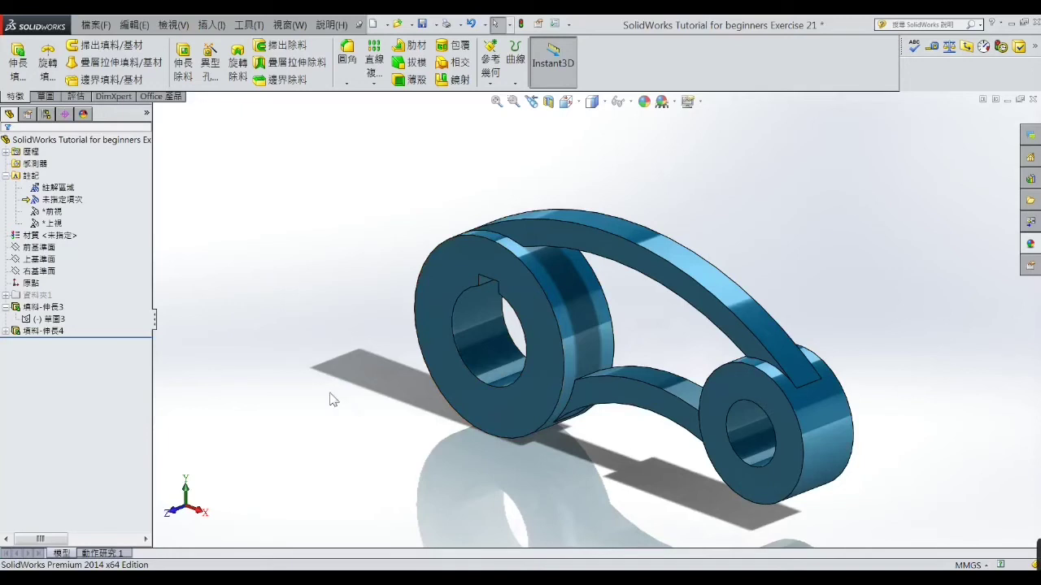
key(alt+Tab)
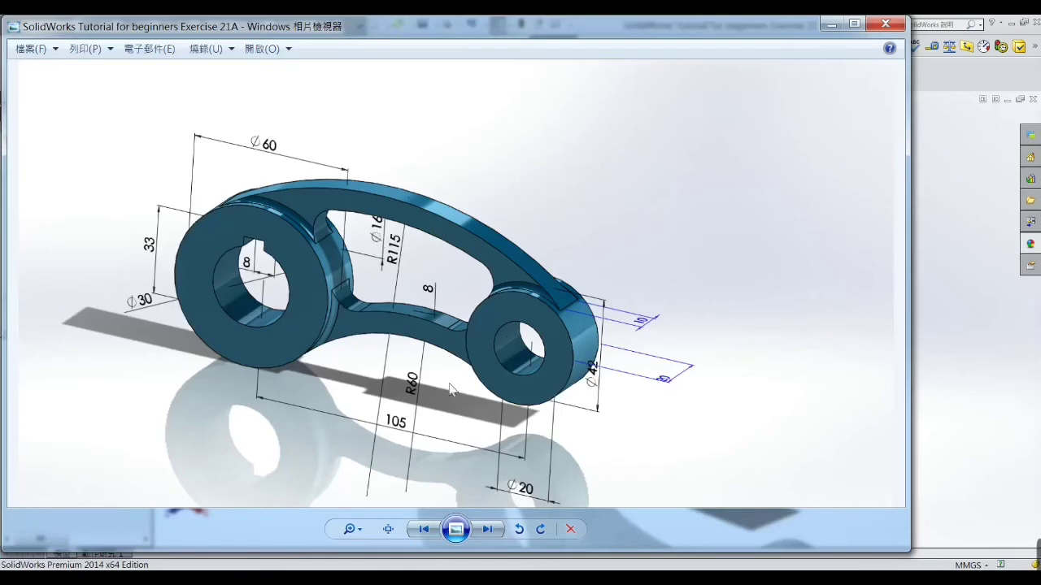
click(830, 25)
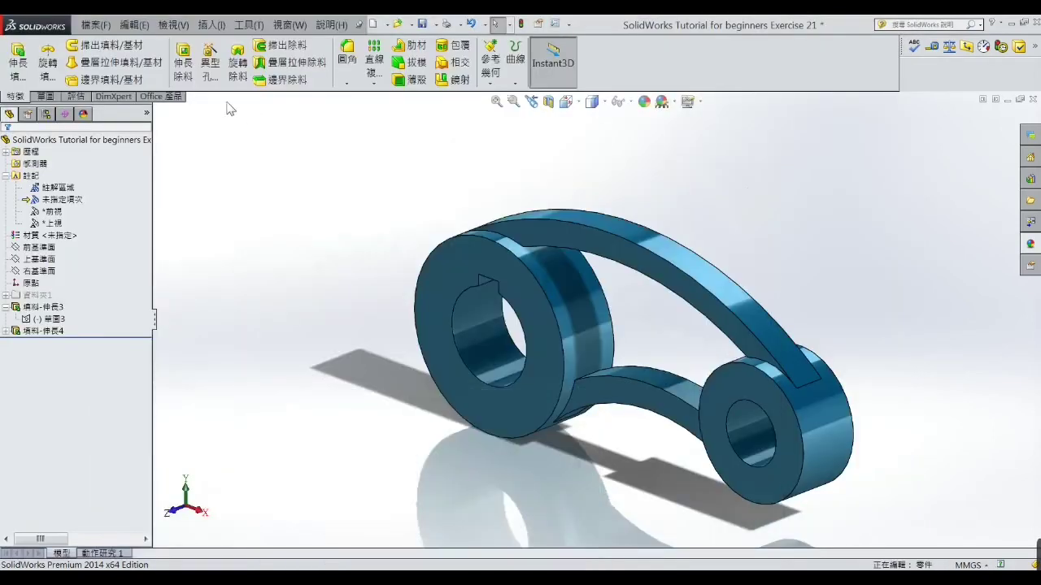
Start an 8 mm fillet and select the upper and lower arm edges at the left boss.
click(347, 55)
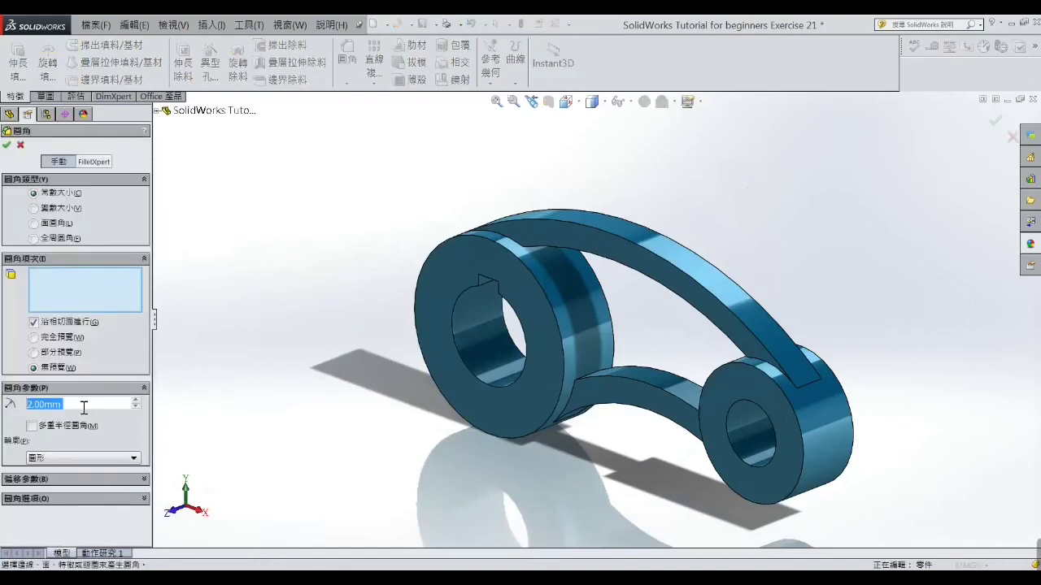
text(8)
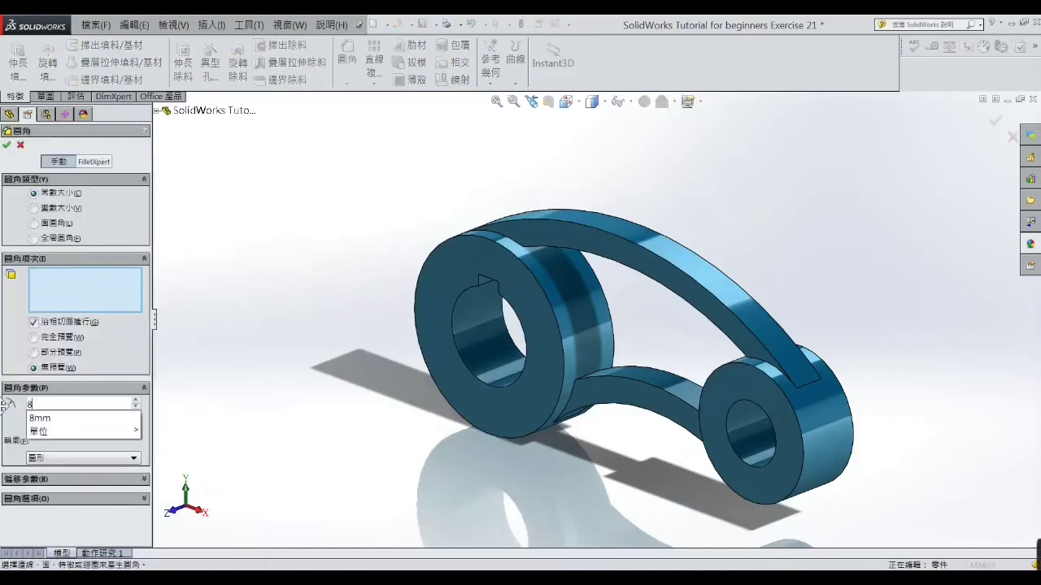
click(67, 282)
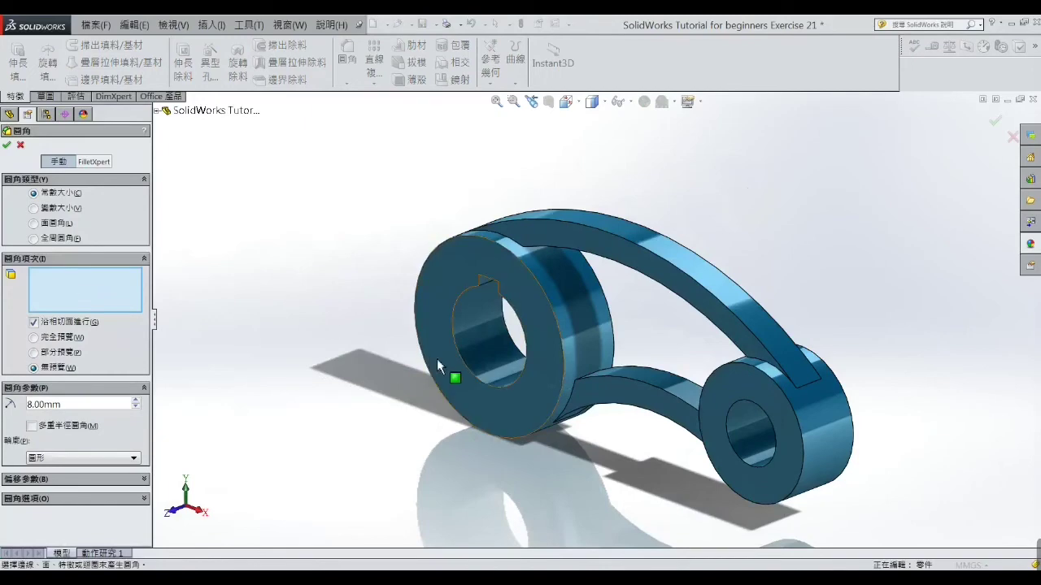
middle_drag(437, 359, 444, 275)
scroll(529, 293, down, 5)
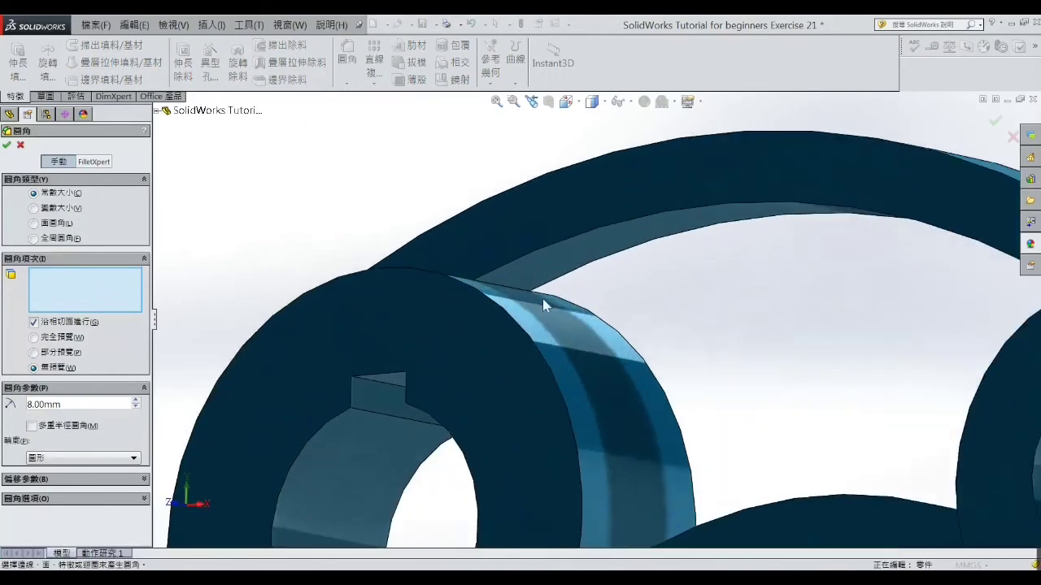
click(518, 287)
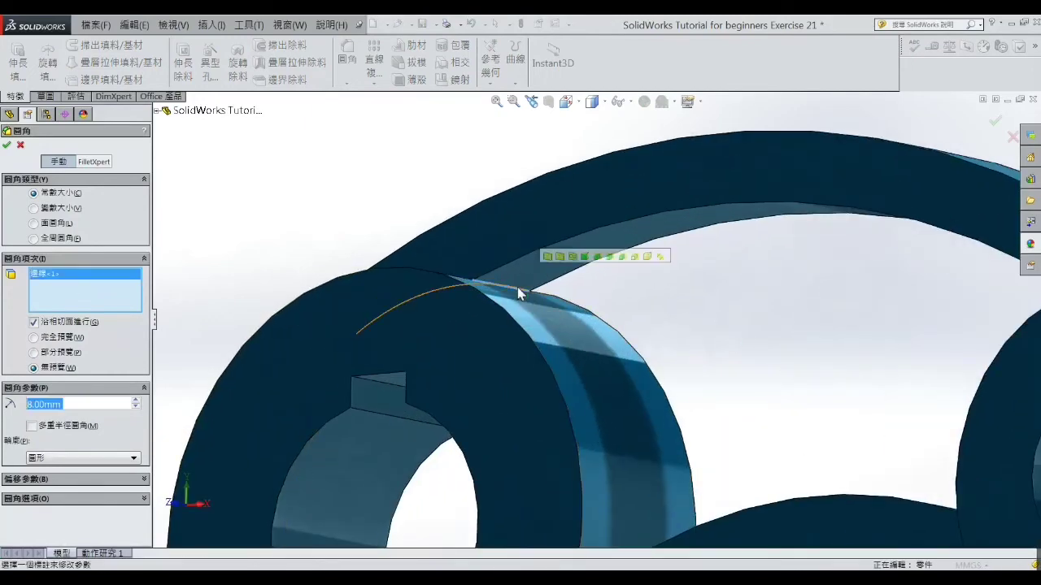
scroll(671, 375, up, 2)
middle_drag(672, 375, 627, 492)
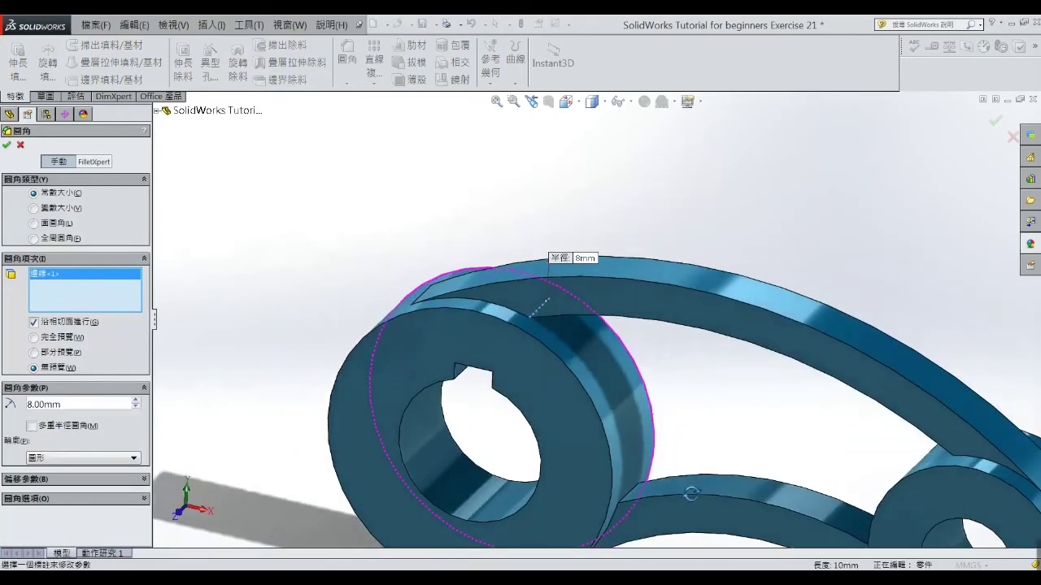
click(631, 490)
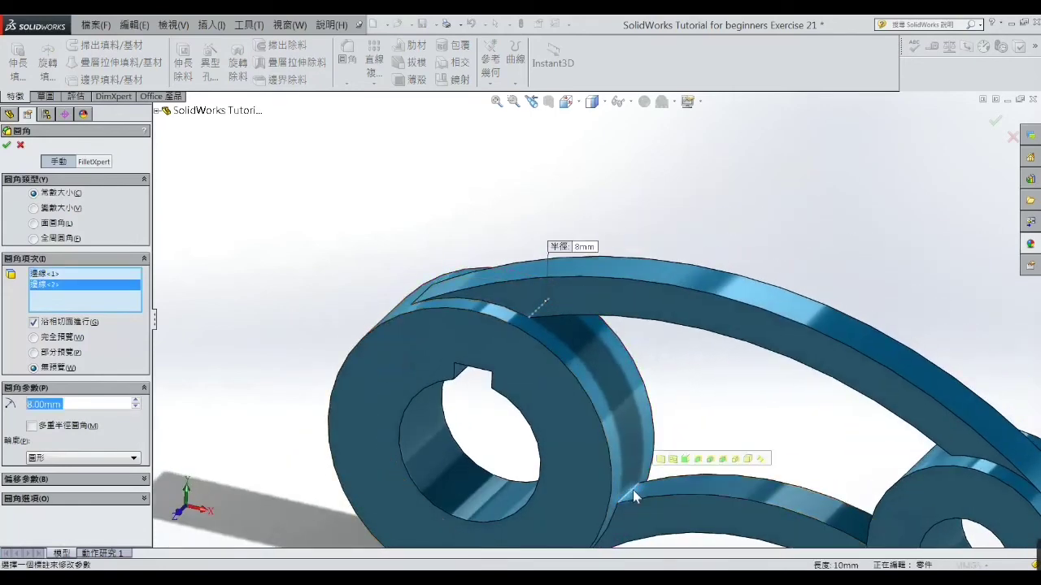
Add the two arm junction edges at the right boss and apply the 8 mm fillet.
mouse_move(757, 399)
middle_down()
mouse_move(858, 423)
mouse_move(785, 441)
middle_up()
scroll(952, 458, down, 3)
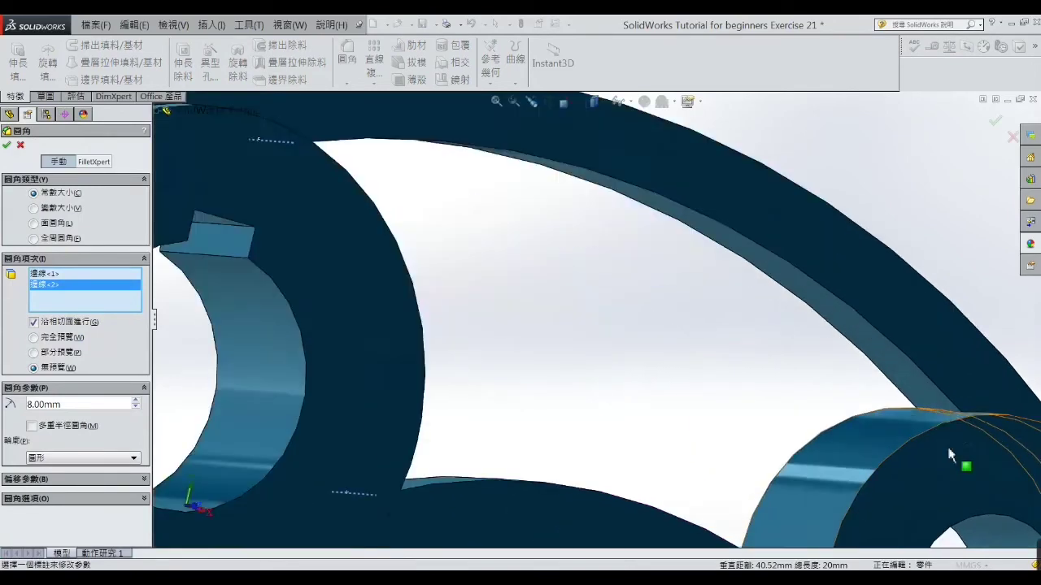
scroll(917, 399, down, 2)
click(917, 401)
scroll(702, 415, up, 3)
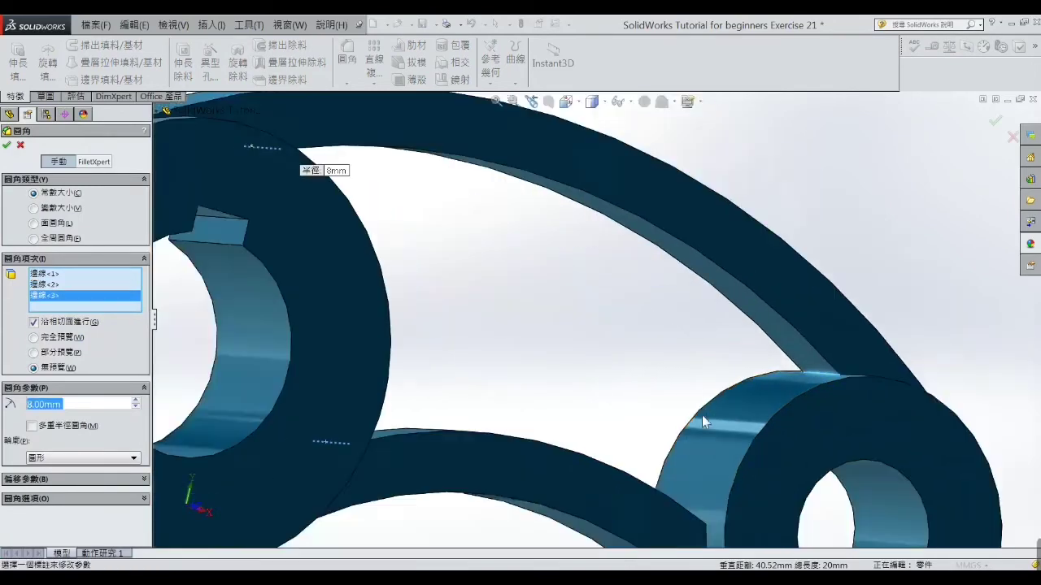
mouse_move(701, 415)
middle_down()
mouse_move(667, 444)
mouse_move(643, 499)
mouse_move(638, 452)
middle_up()
scroll(644, 497, up, 3)
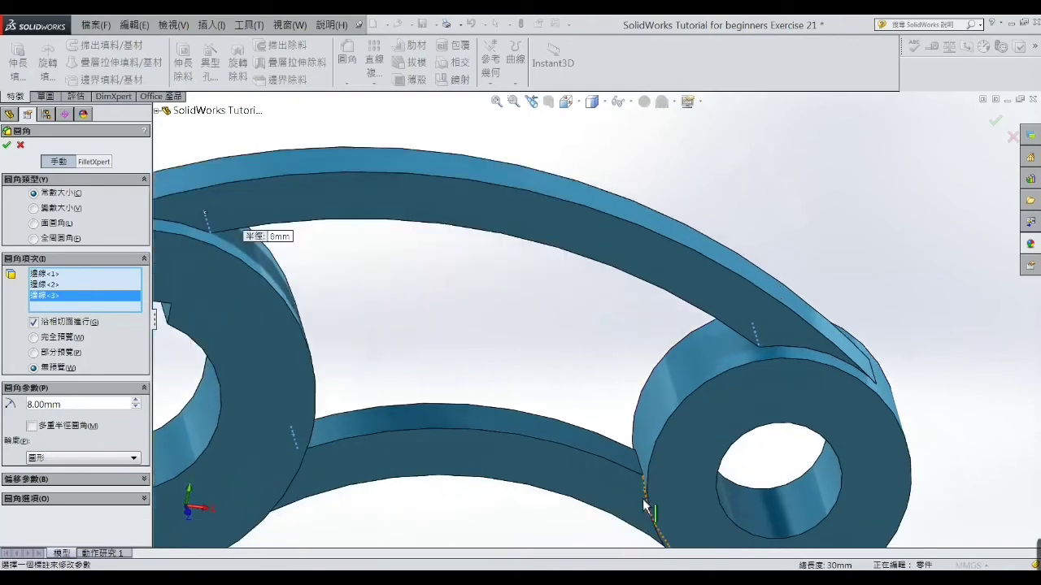
click(639, 463)
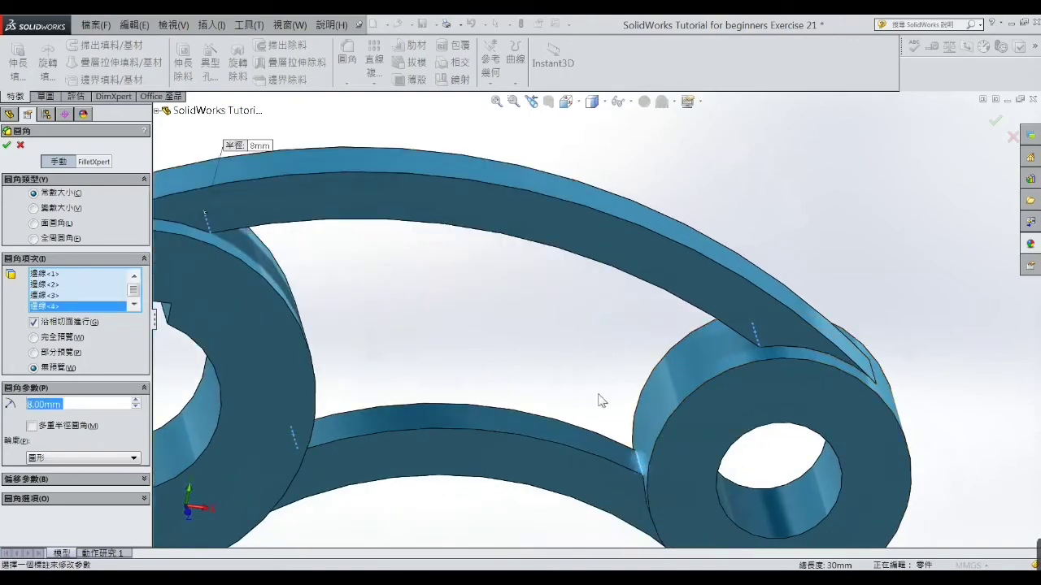
click(7, 146)
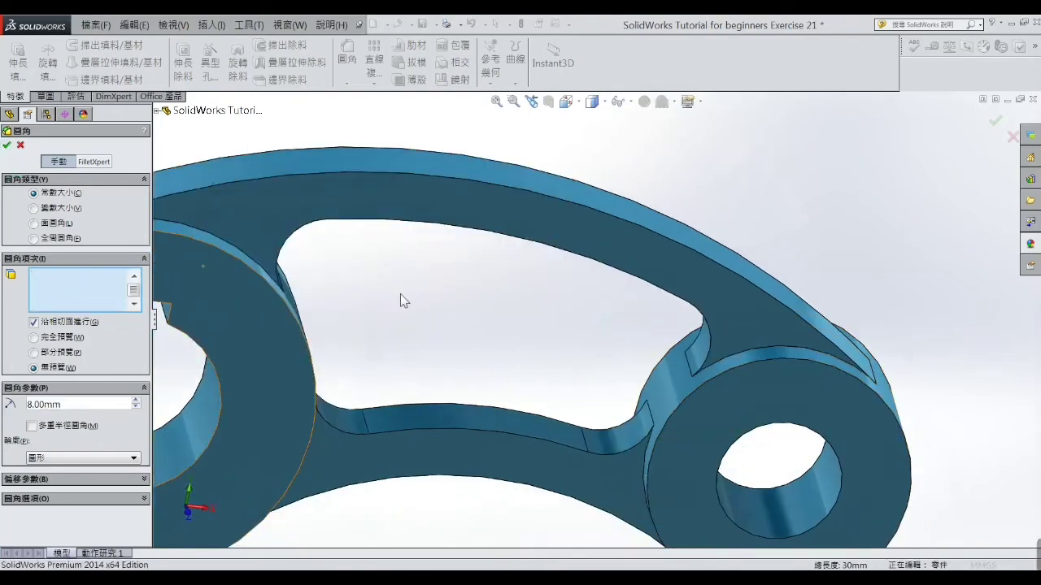
scroll(400, 294, up, 3)
mouse_move(427, 317)
middle_down()
mouse_move(490, 331)
mouse_move(460, 301)
middle_up()
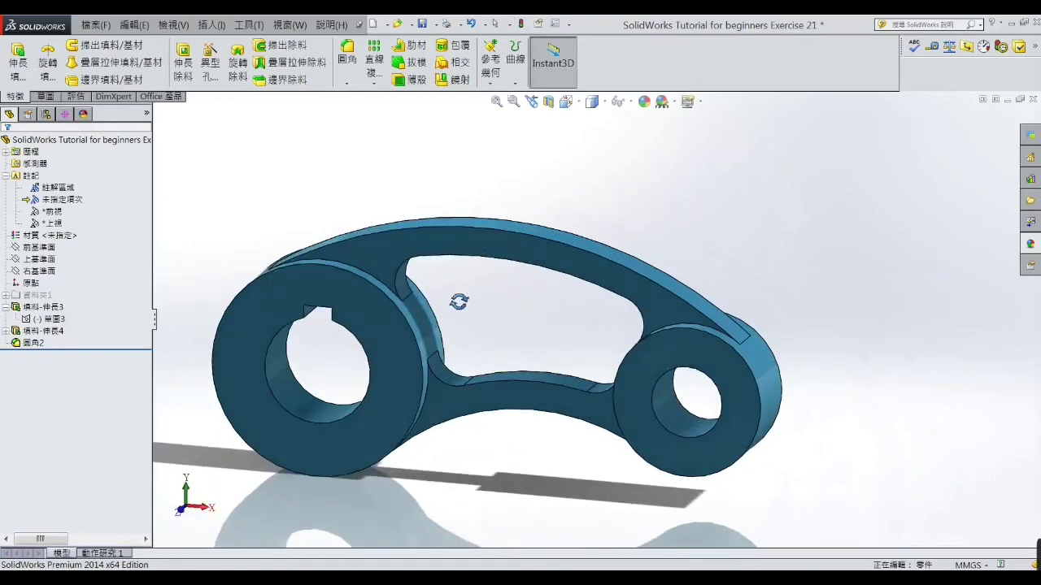
Begin a 2 mm fillet on four arm-to-boss edges, including two at the right boss.
click(347, 55)
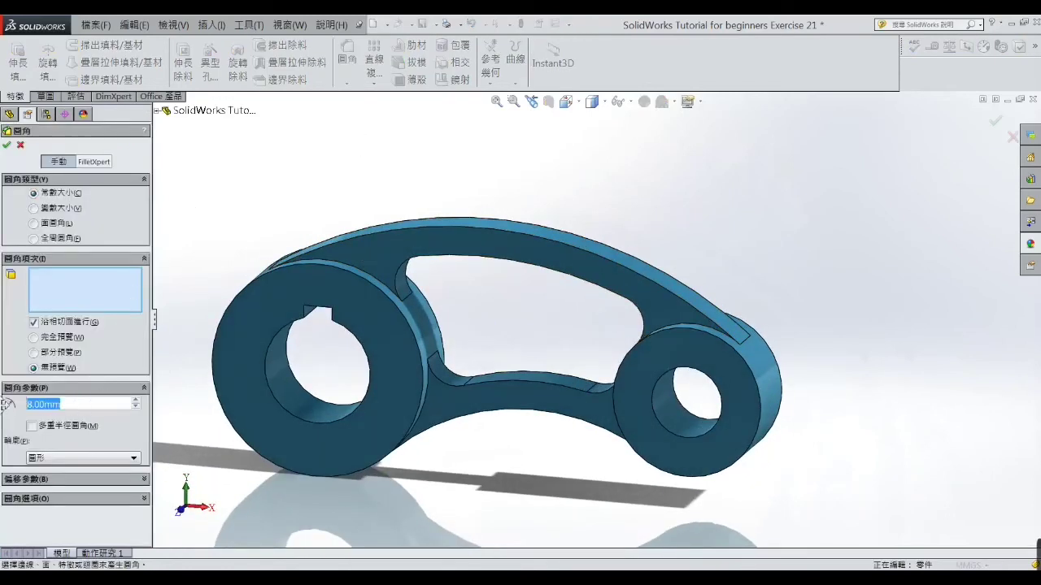
text(2)
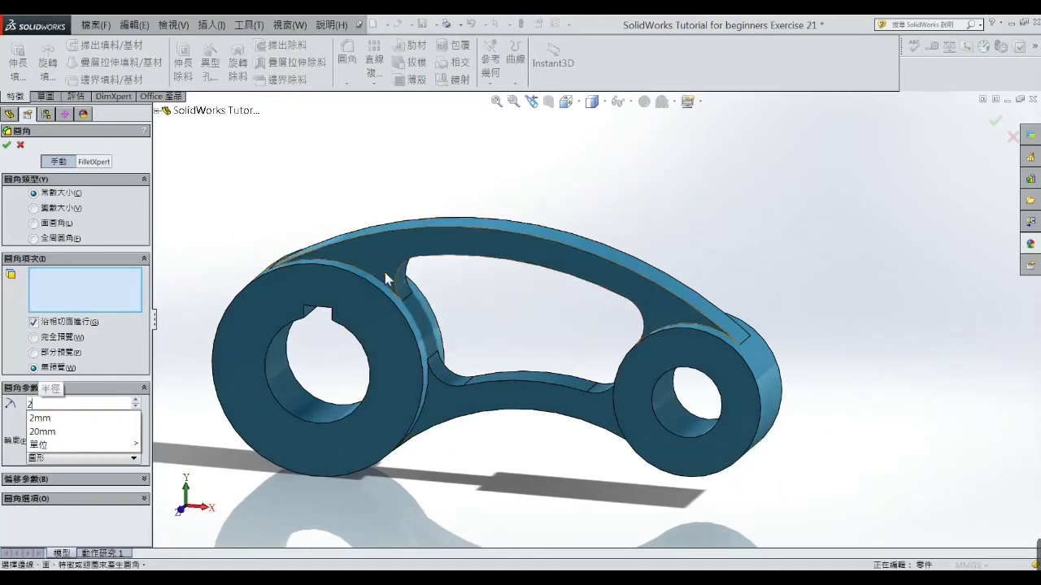
middle_drag(389, 280, 393, 297)
click(387, 290)
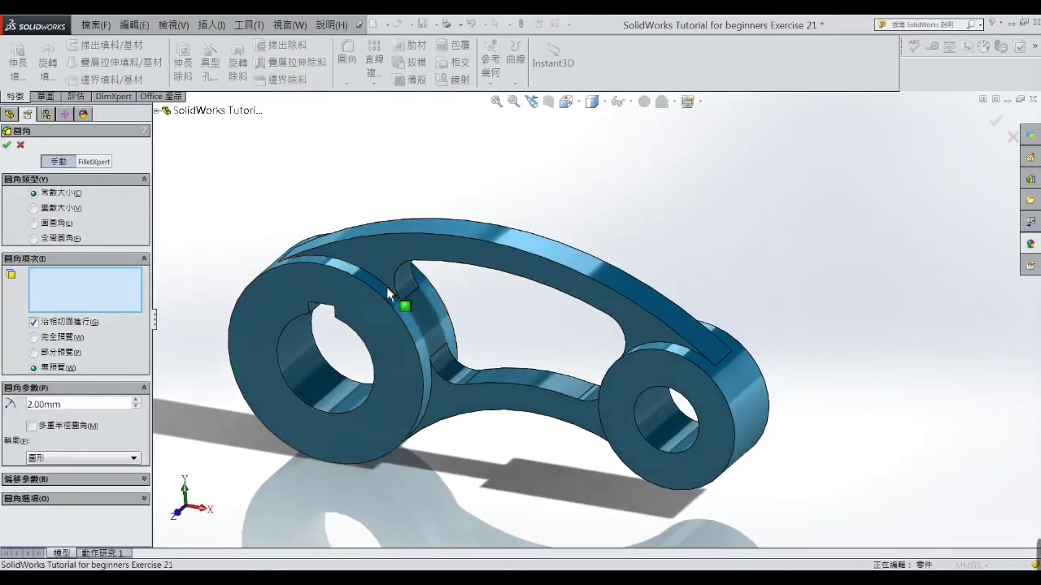
click(431, 387)
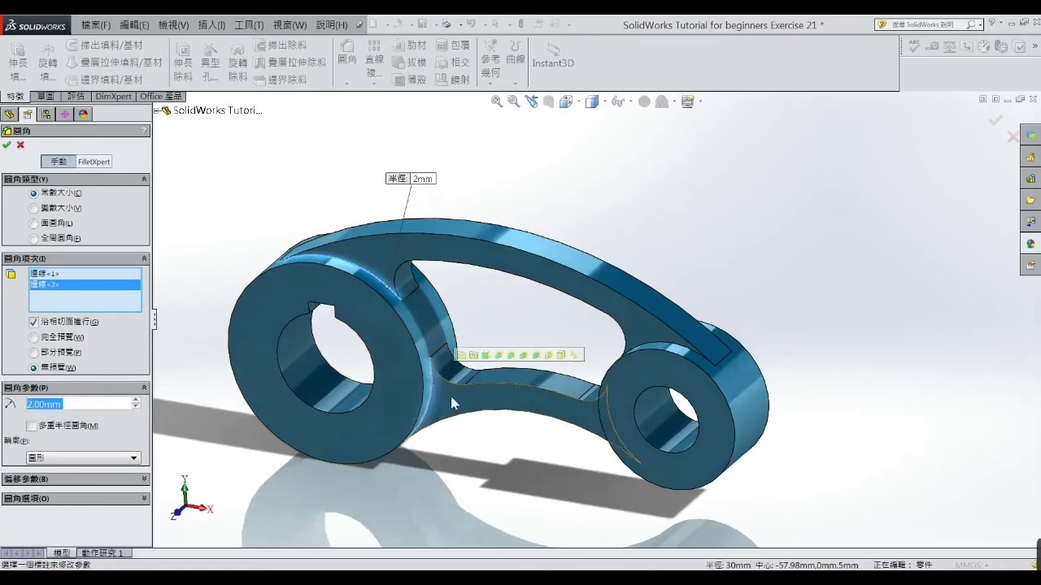
middle_drag(450, 396, 679, 340)
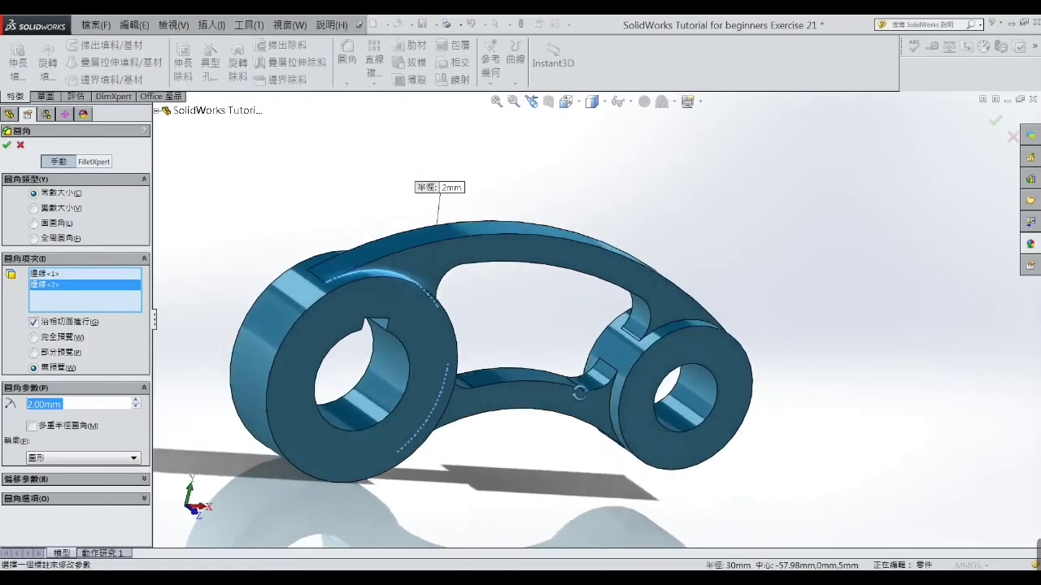
click(671, 337)
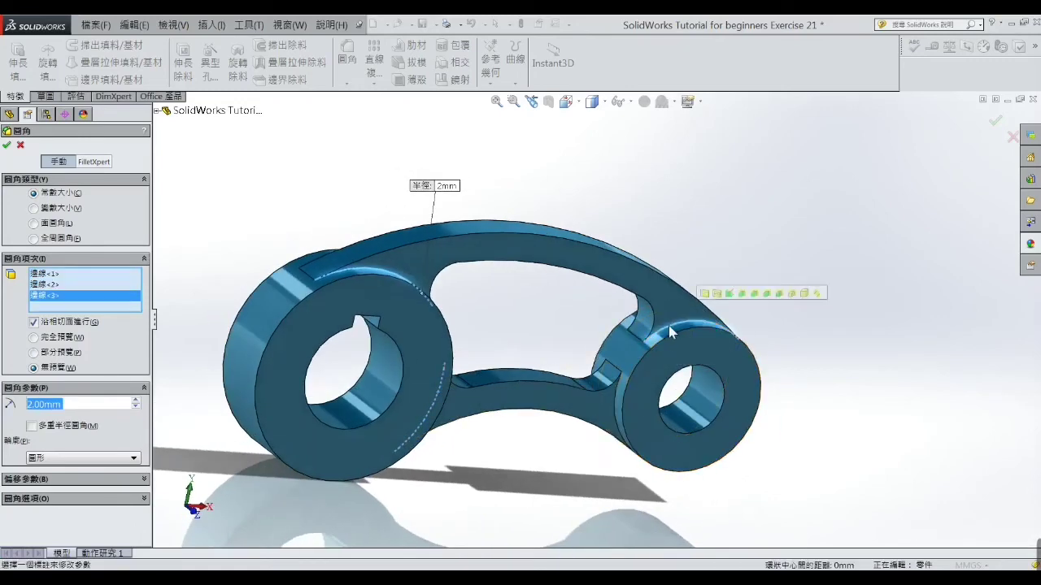
click(616, 407)
Add four more edges at the large and small bosses and apply the 2 mm fillet.
mouse_move(616, 407)
middle_down()
mouse_move(415, 400)
mouse_move(418, 420)
middle_up()
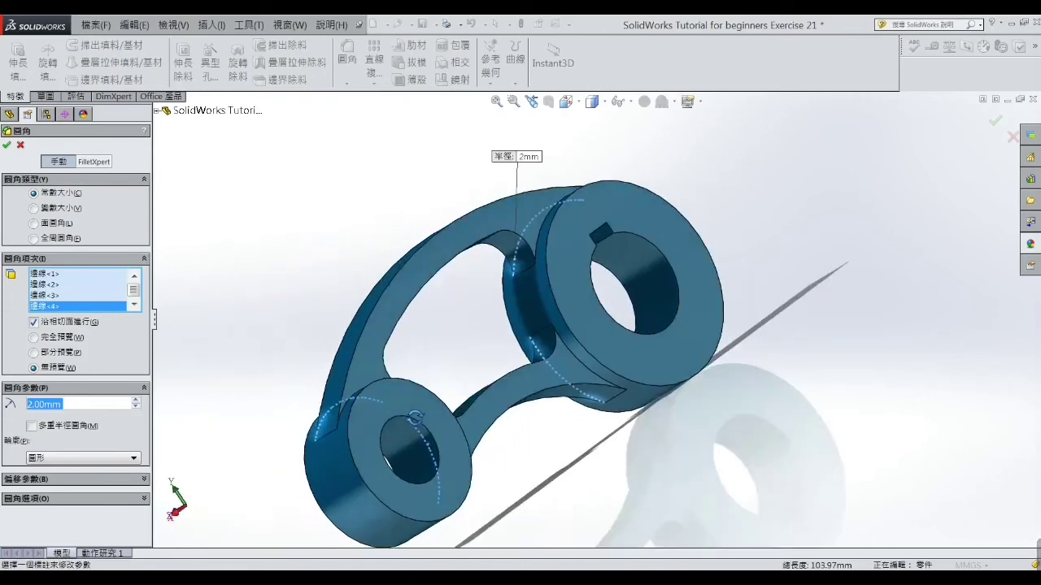
click(536, 242)
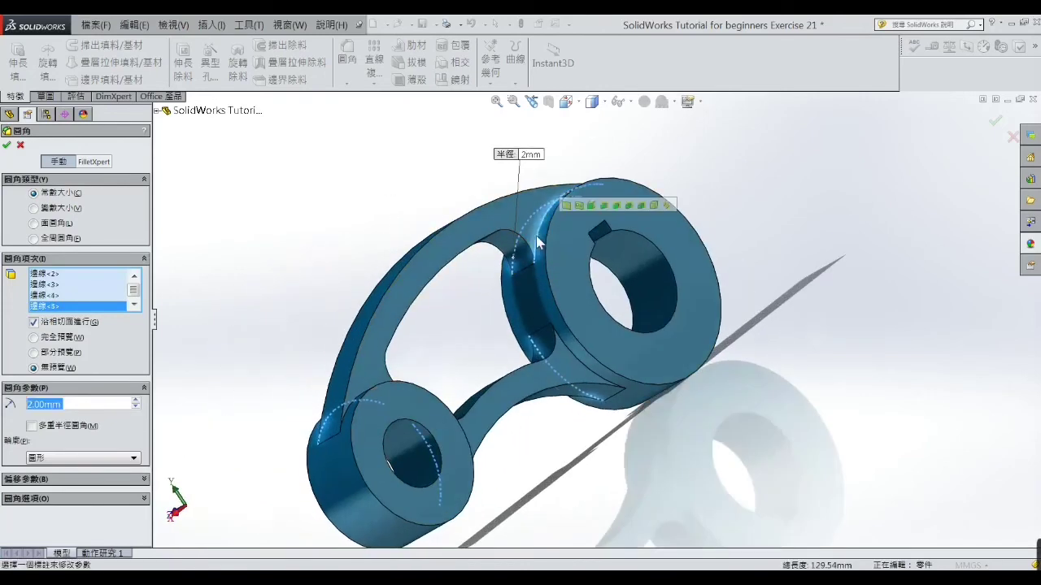
click(562, 345)
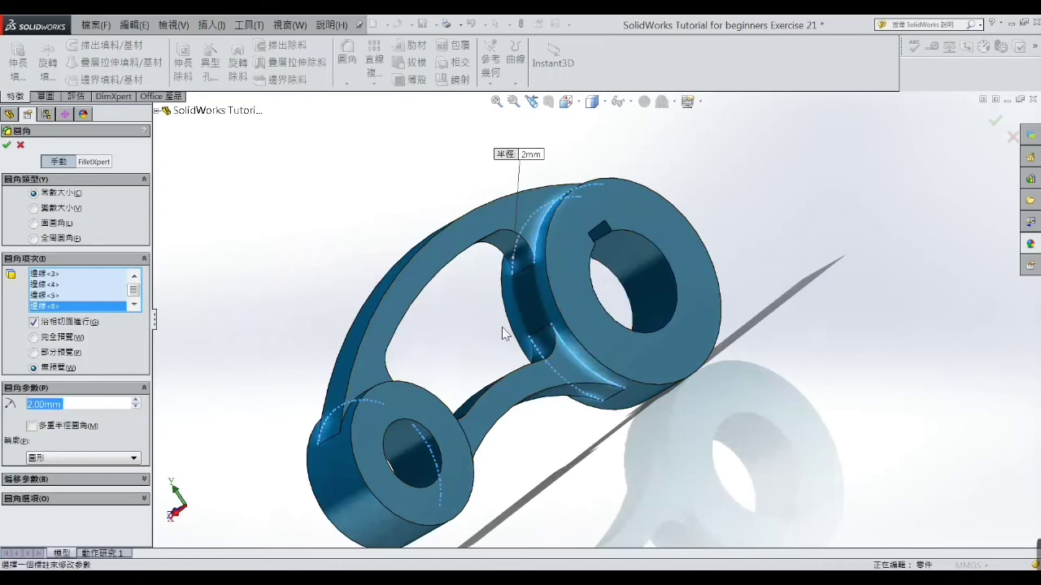
middle_drag(565, 351, 274, 363)
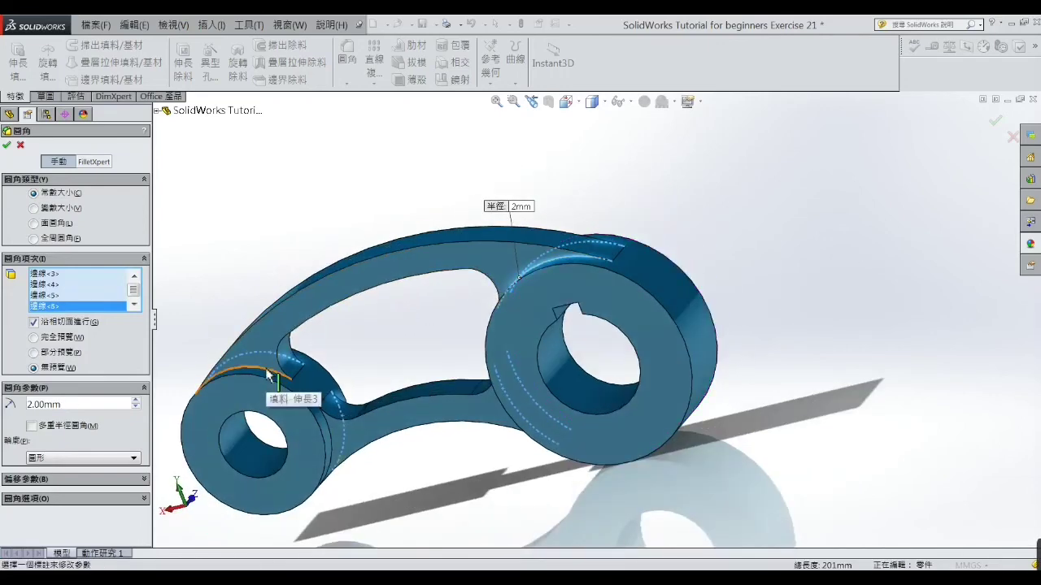
click(275, 364)
click(330, 435)
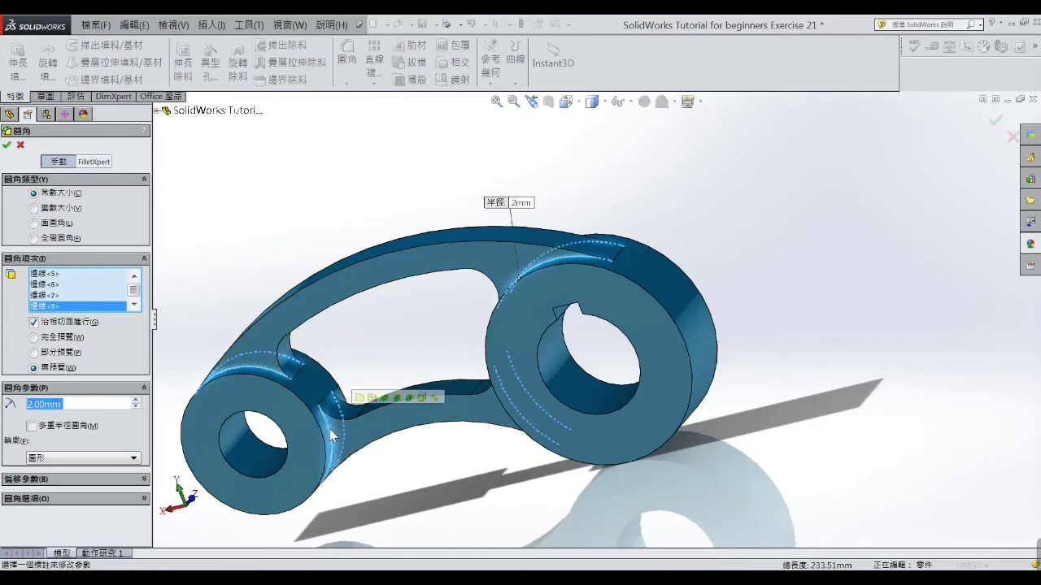
click(8, 150)
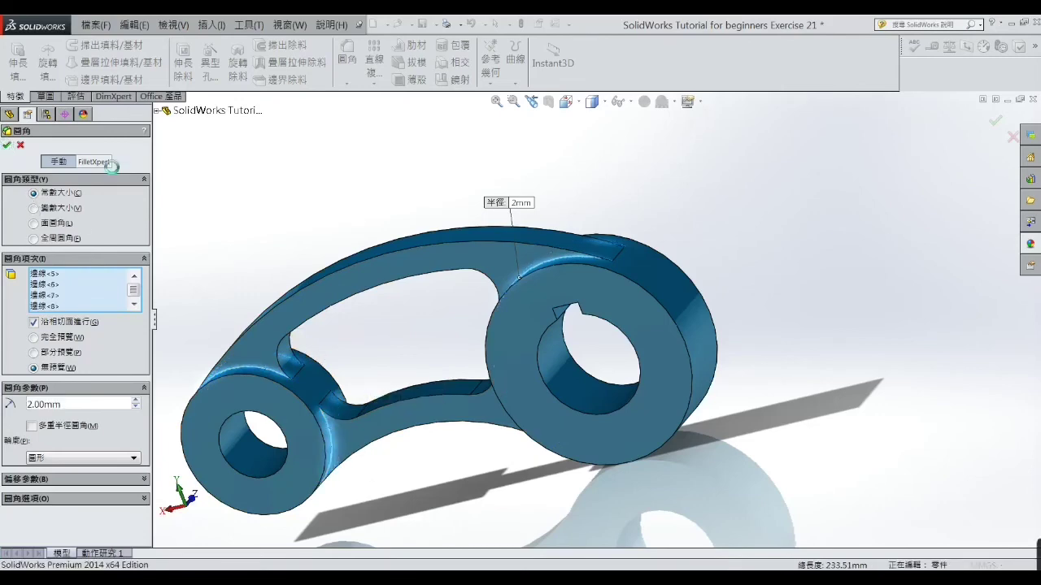
mouse_move(372, 198)
middle_down()
mouse_move(449, 213)
mouse_move(534, 320)
middle_up()
scroll(529, 325, up, 2)
scroll(518, 337, down, 3)
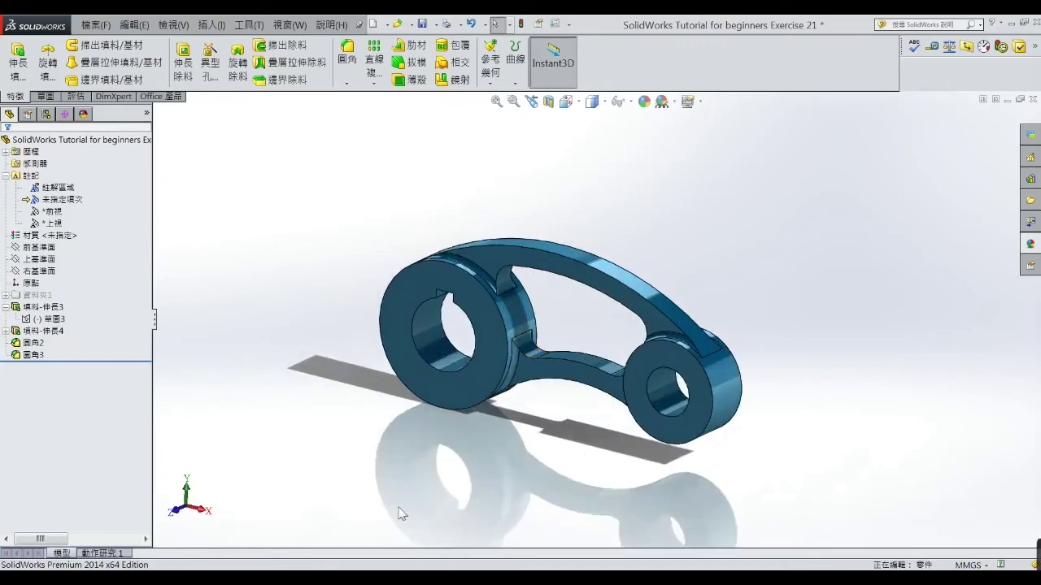
Check the Exercise 21A reference image again, then minimize it to return to the part.
key(alt+Tab)
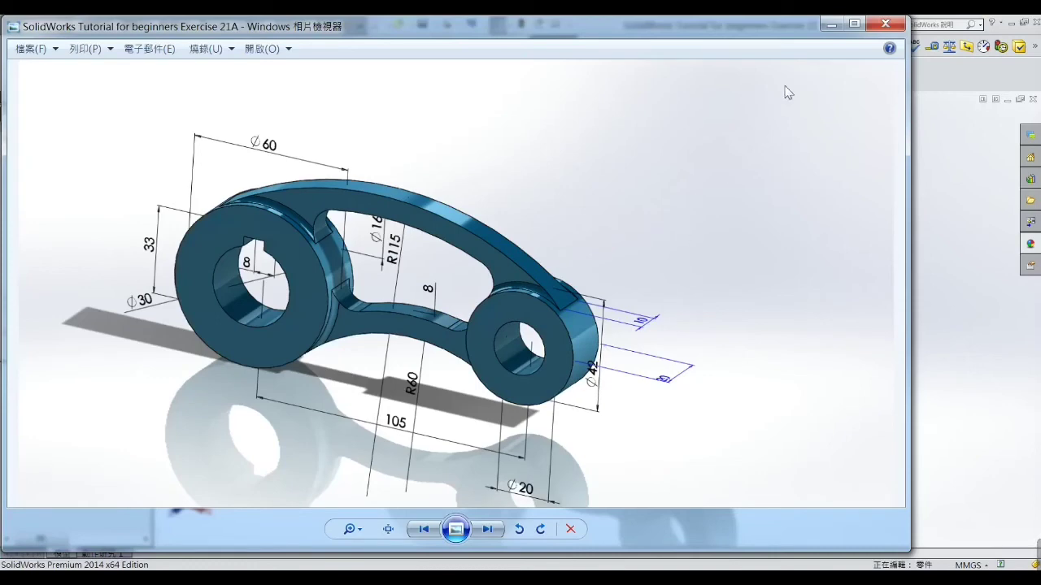
click(830, 25)
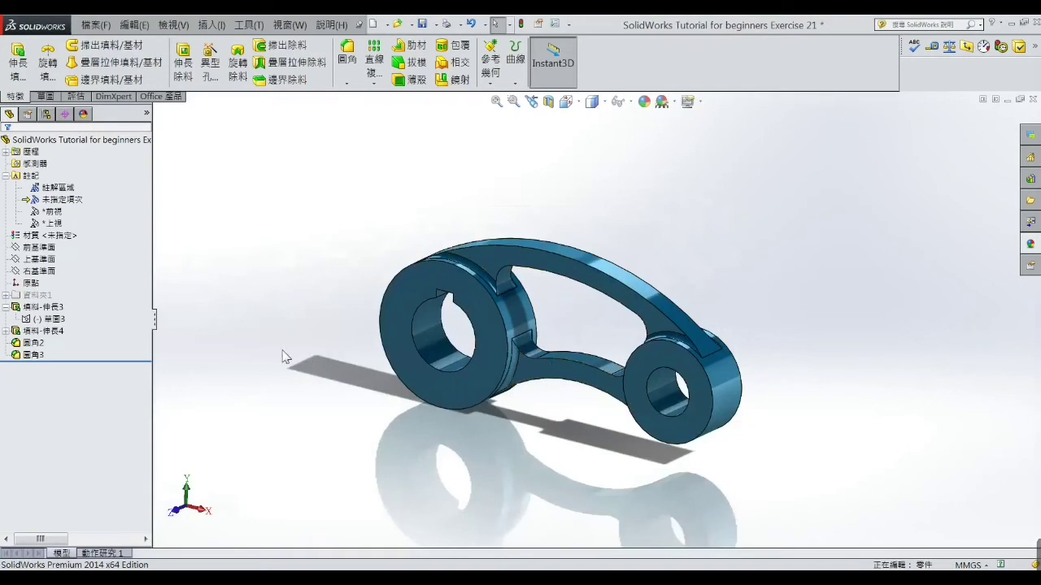
Select the left boss extrusion, connecting arm and boss front face to inspect the features.
click(519, 321)
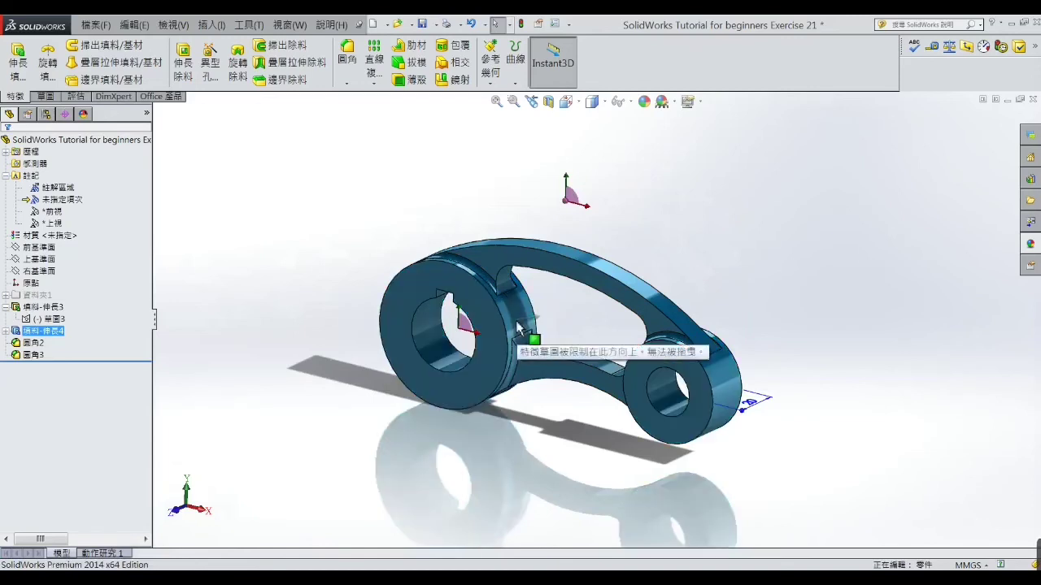
click(543, 371)
middle_drag(596, 380, 599, 400)
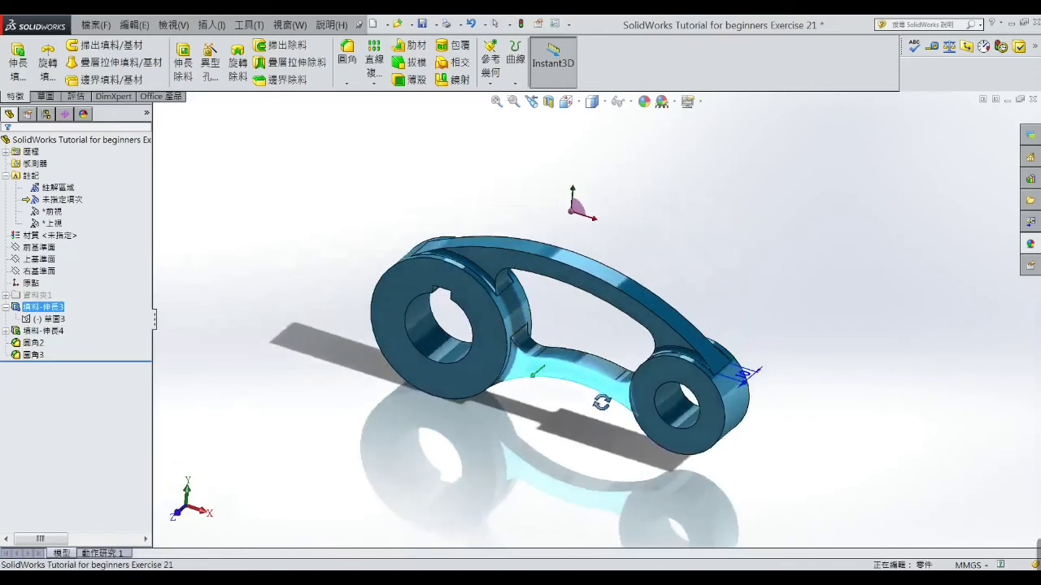
click(512, 317)
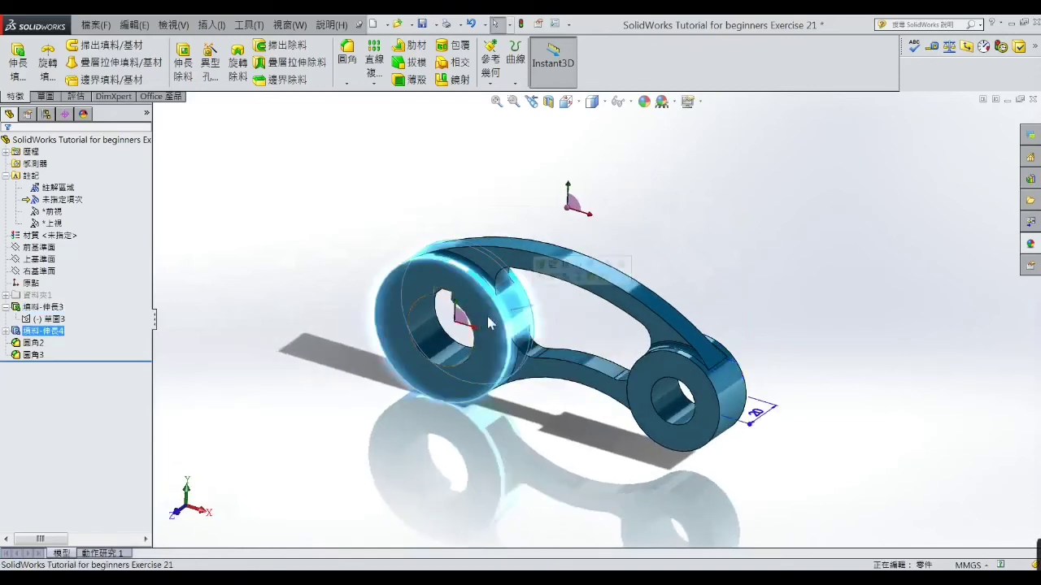
click(488, 315)
click(261, 329)
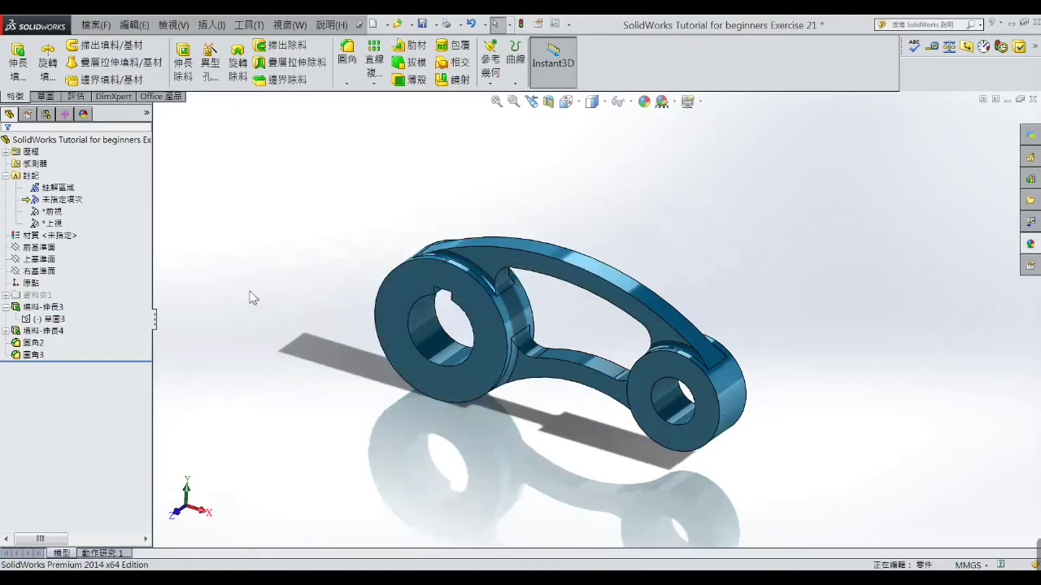
click(481, 359)
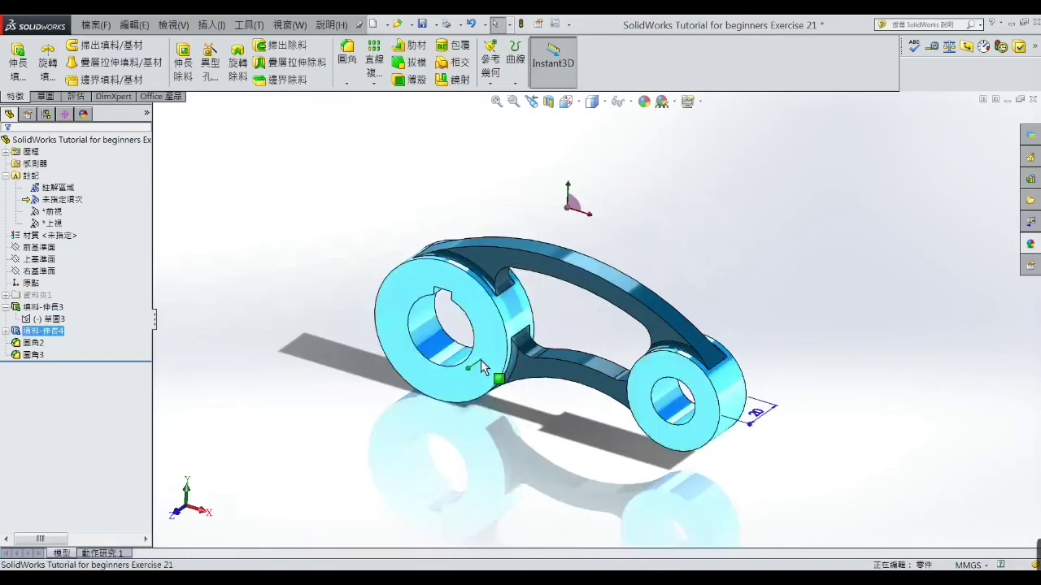
click(353, 233)
Turn off Hide All Types to show dimensions, then check the R60, 8 mm rib and keyway values.
click(171, 25)
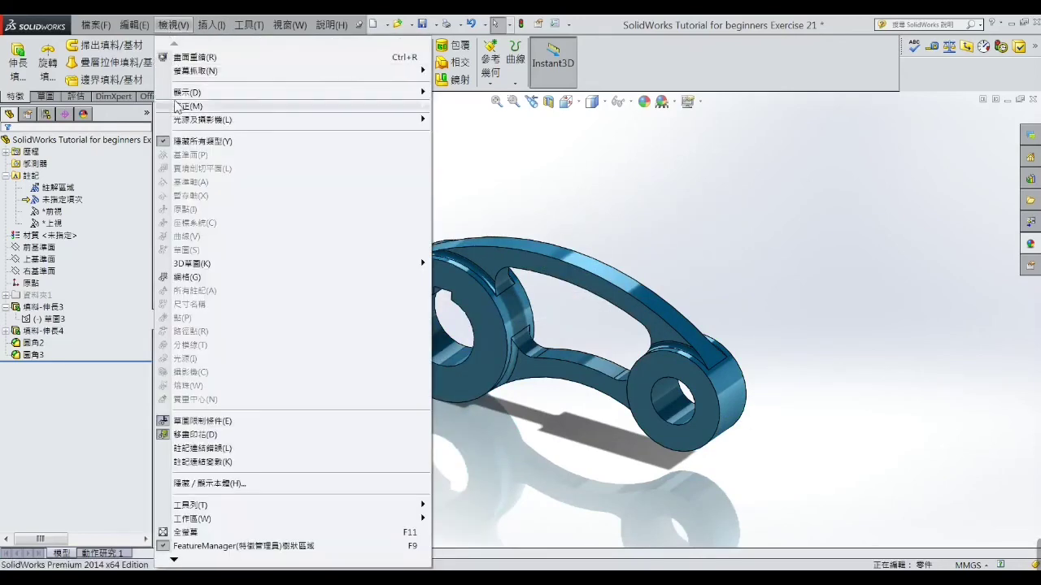
click(173, 141)
click(480, 382)
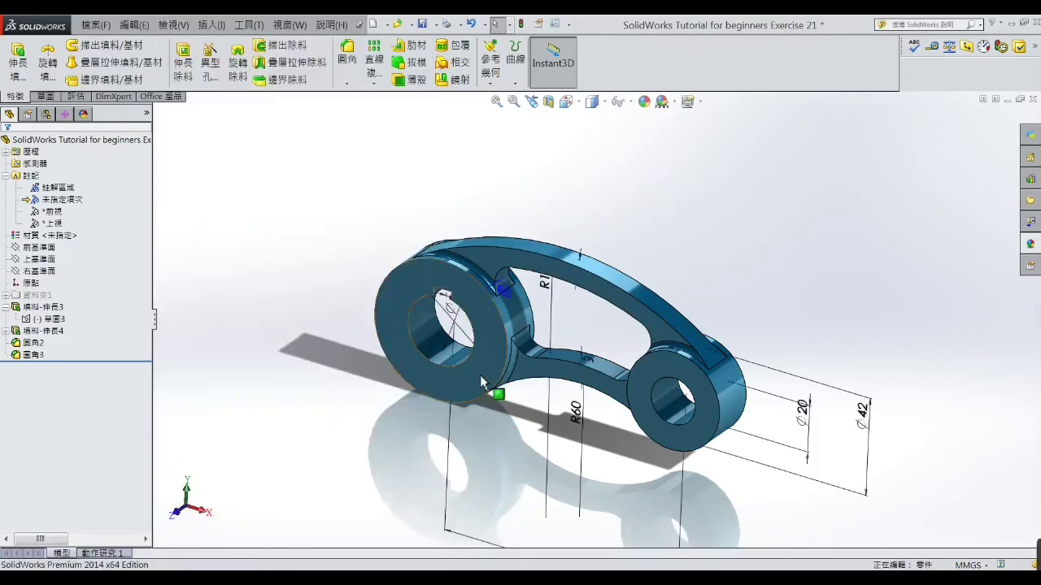
middle_drag(480, 382, 532, 335)
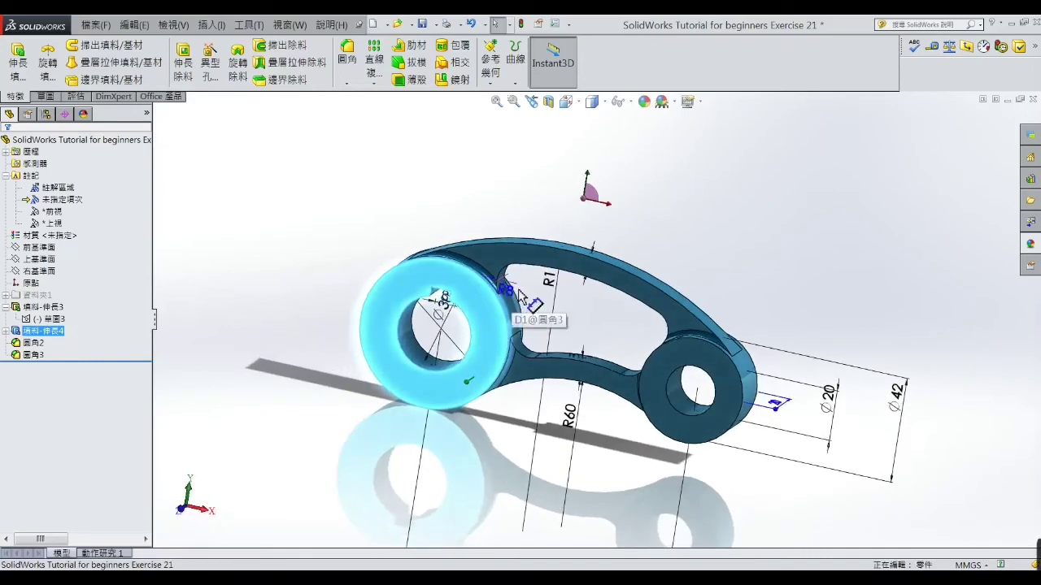
click(570, 415)
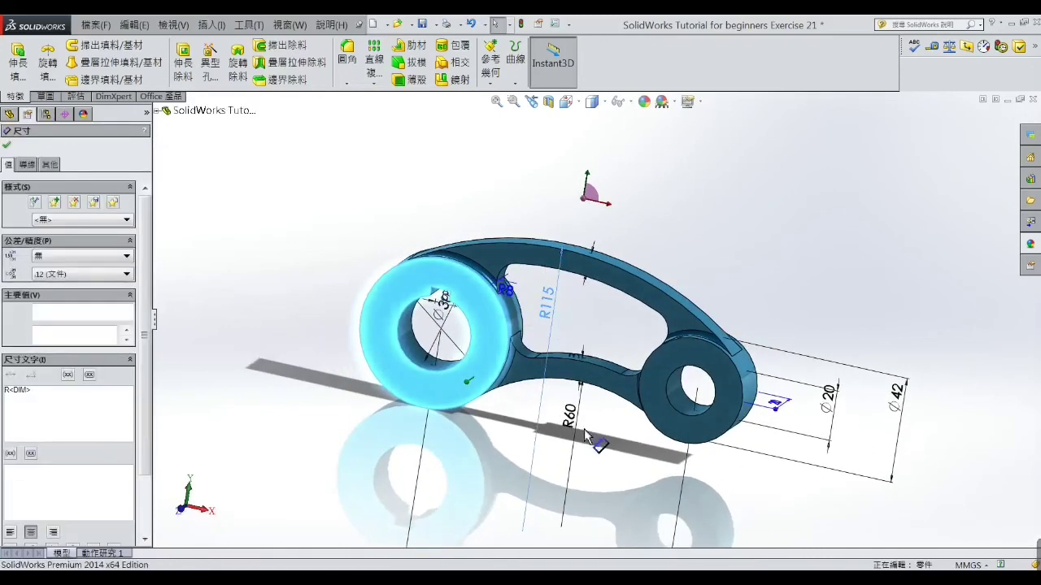
click(576, 329)
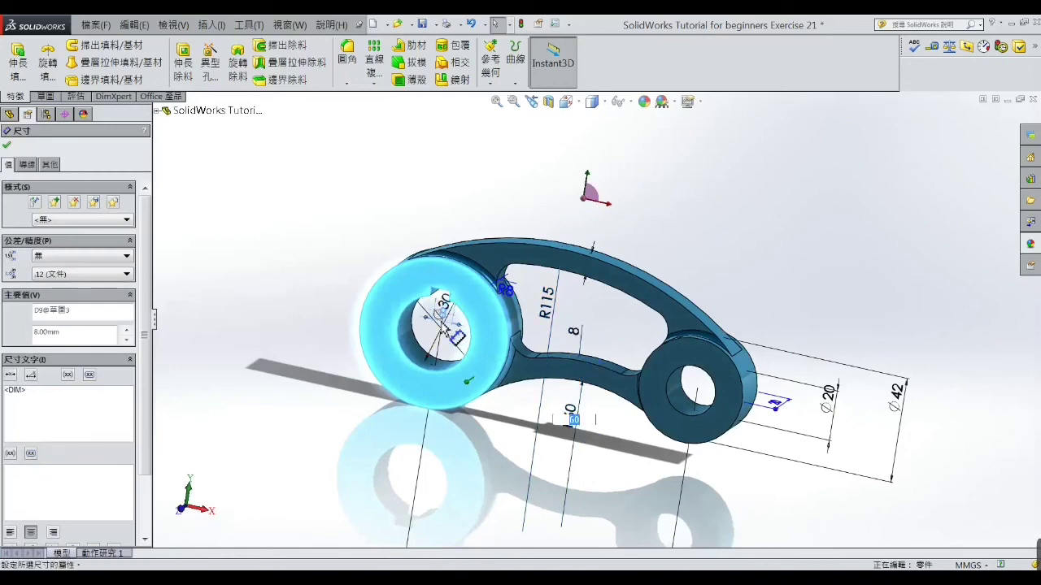
click(446, 322)
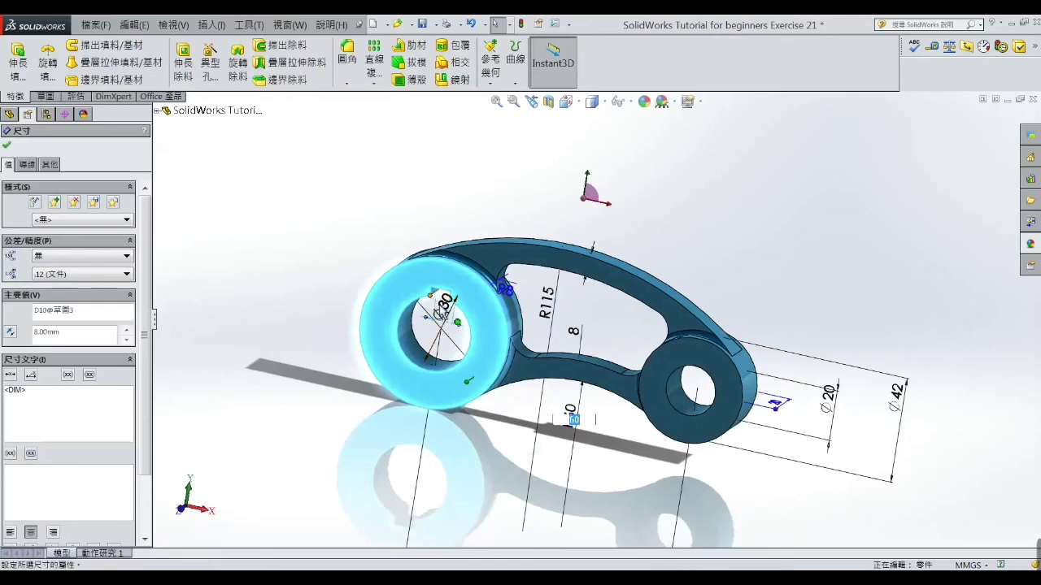
Tilt and zoom the model to look down at the keyway and select its face.
mouse_move(478, 341)
middle_down()
mouse_move(496, 325)
mouse_move(488, 352)
middle_up()
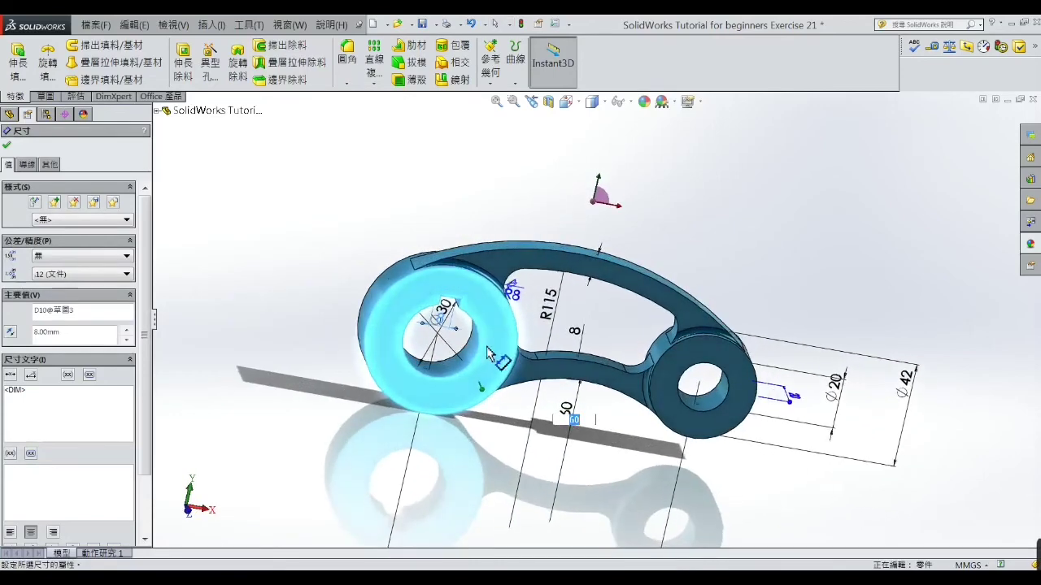
middle_drag(462, 319, 455, 231)
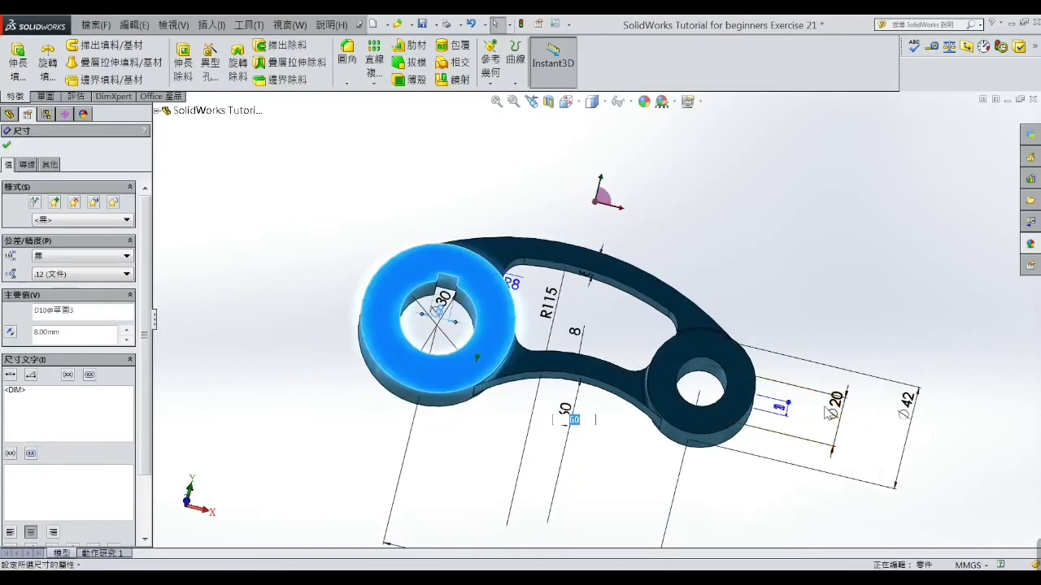
middle_drag(772, 432, 748, 458)
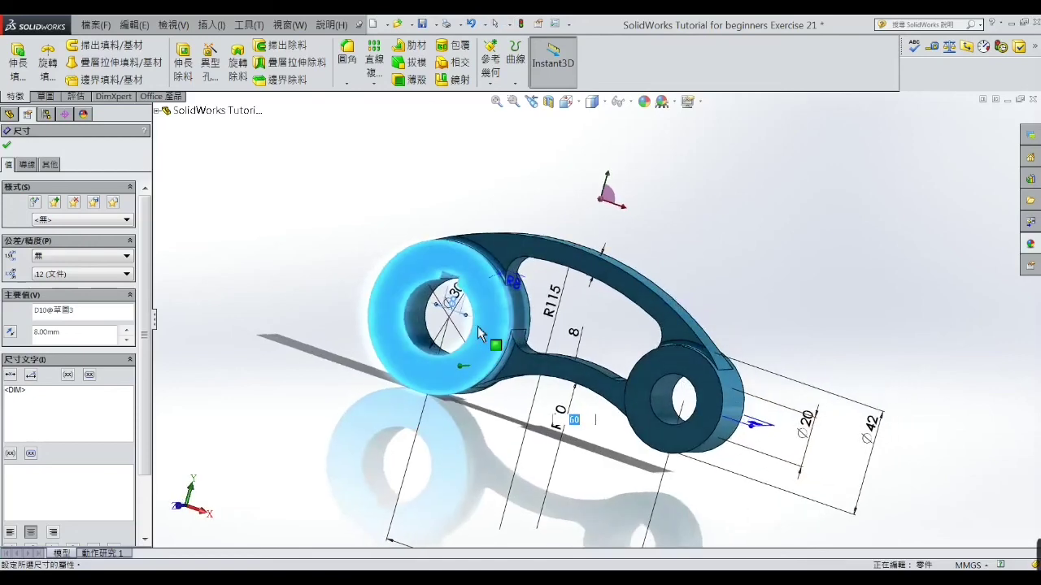
middle_drag(494, 344, 470, 322)
scroll(468, 322, down, 2)
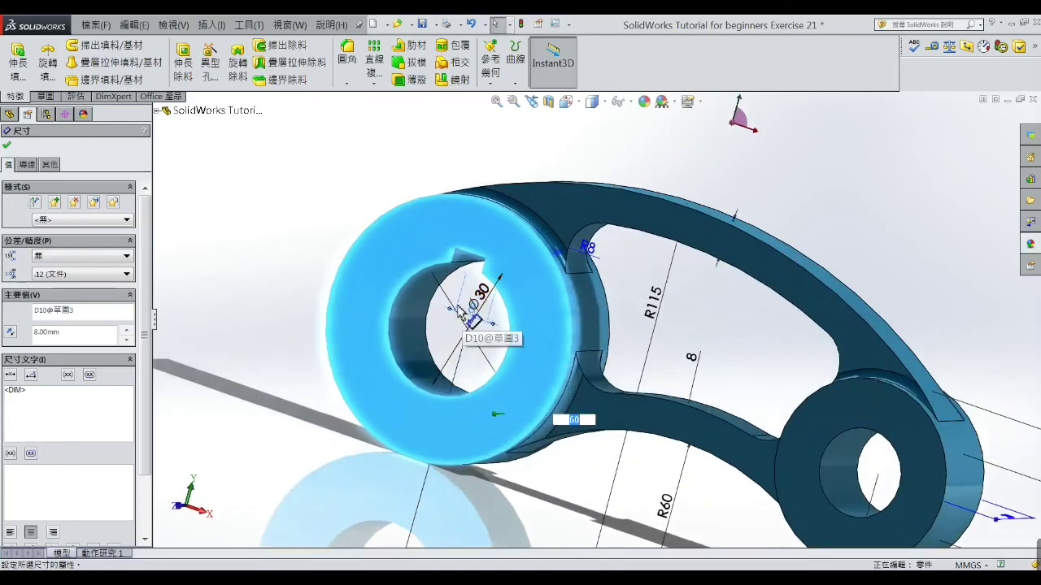
mouse_move(463, 280)
middle_down()
mouse_move(505, 240)
mouse_move(539, 367)
mouse_move(470, 323)
mouse_move(596, 345)
middle_up()
click(504, 237)
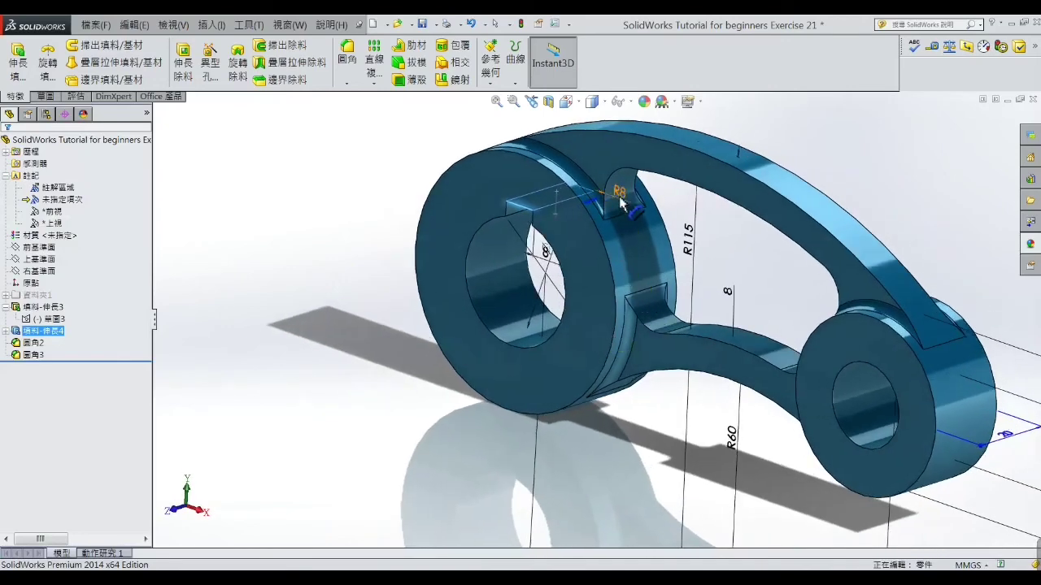
Move the R8 fillet dimension label left and view the hole from above and below.
mouse_move(623, 200)
mouse_down()
mouse_move(598, 208)
mouse_move(599, 229)
mouse_up()
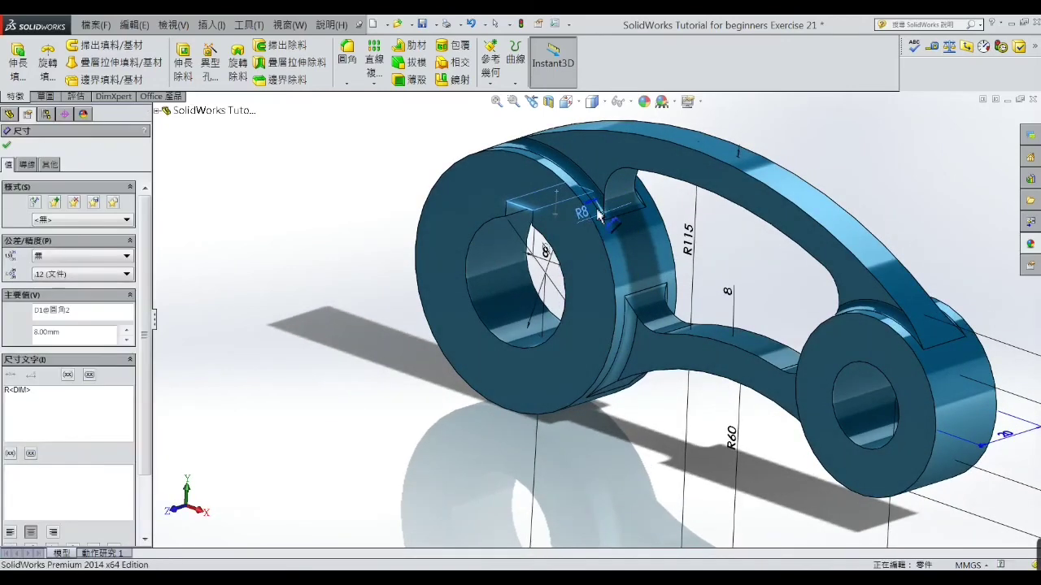
scroll(599, 230, down, 4)
middle_drag(598, 229, 608, 278)
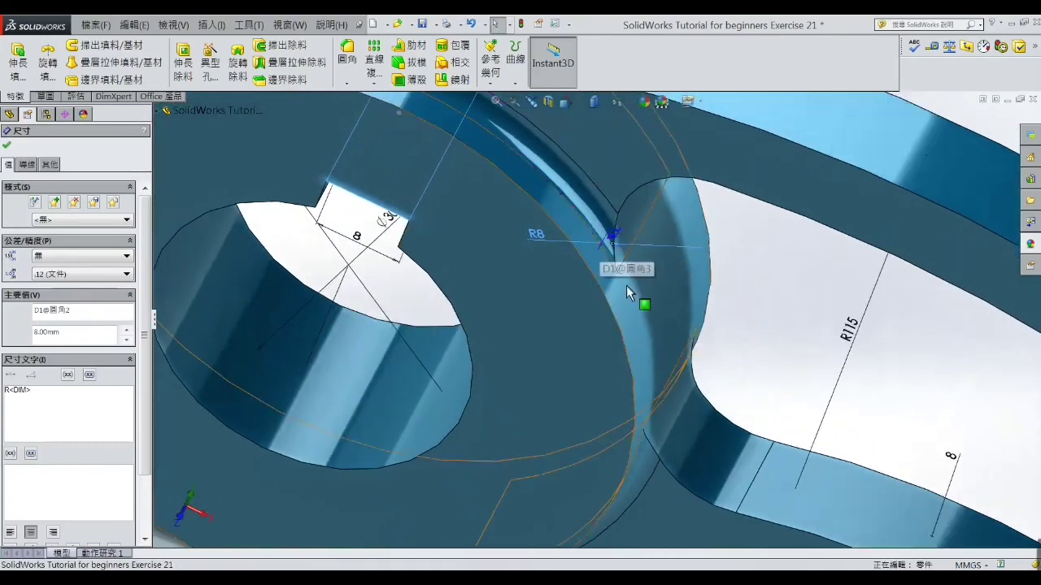
scroll(638, 325, up, 5)
scroll(642, 329, up, 2)
middle_drag(642, 329, 706, 349)
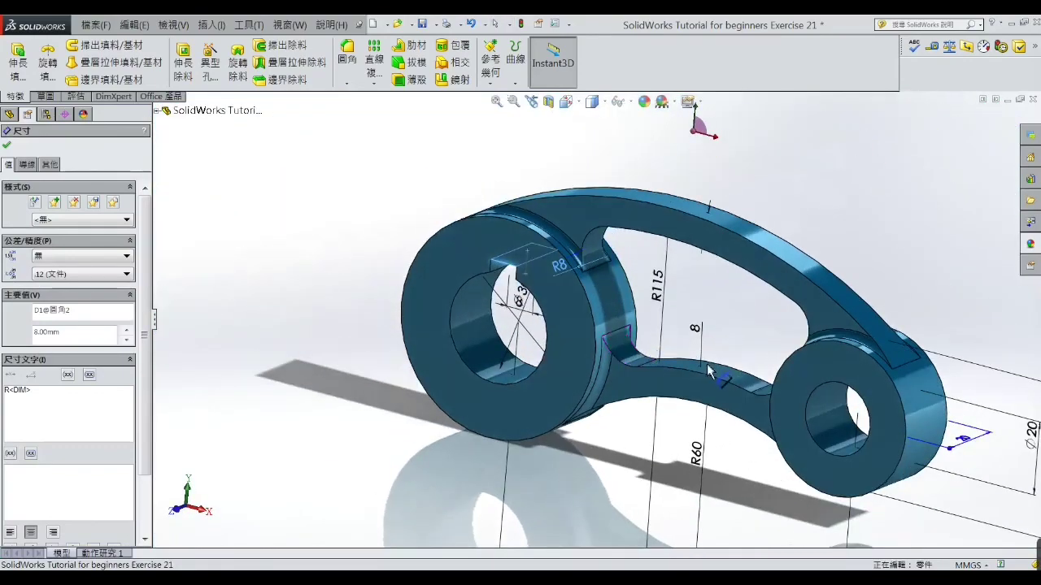
scroll(705, 349, up, 3)
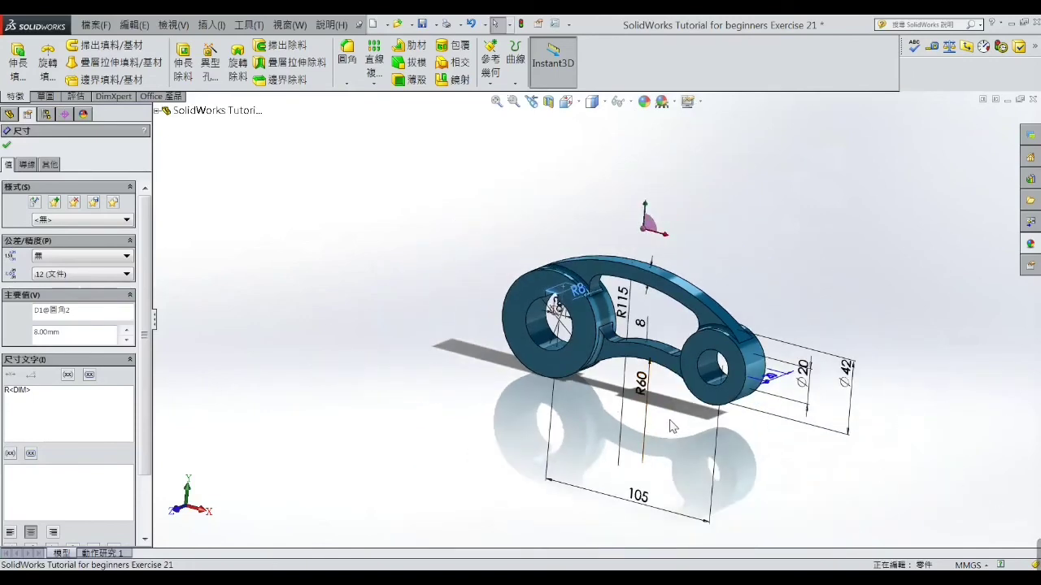
scroll(780, 305, down, 1)
click(786, 244)
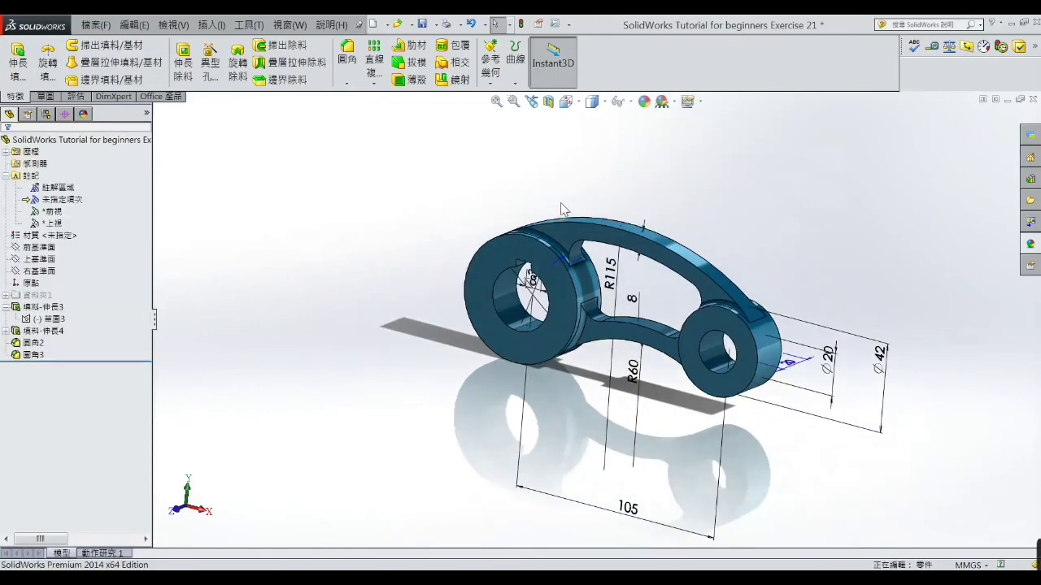
ctrl+middle_drag(764, 268, 682, 260)
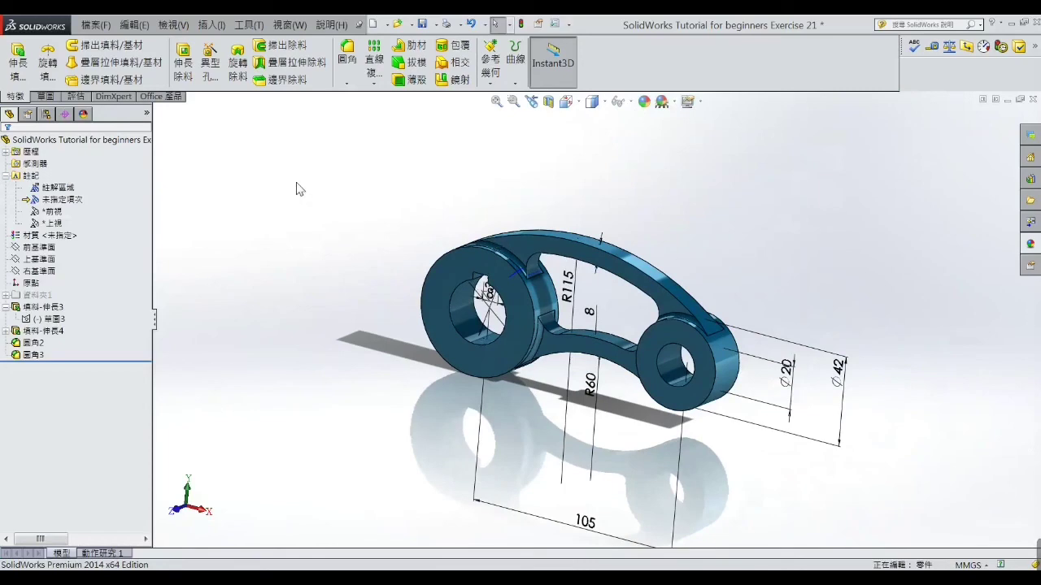
click(173, 24)
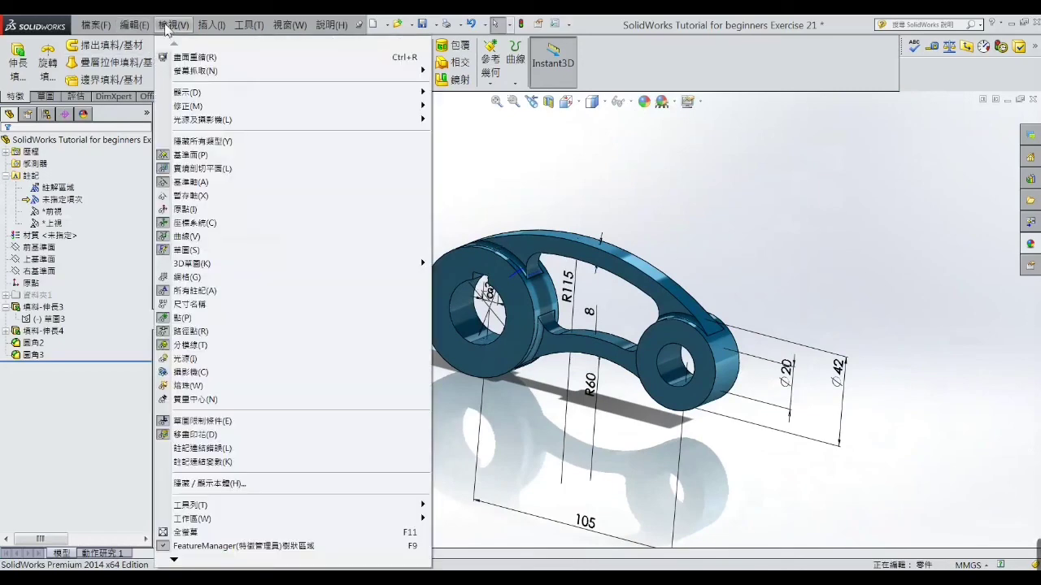
Hide the R8, R115, R60, Ø20, Ø42 and 105 dimensions and reframe the shaded link arm.
click(168, 141)
scroll(591, 298, down, 2)
scroll(590, 297, down, 3)
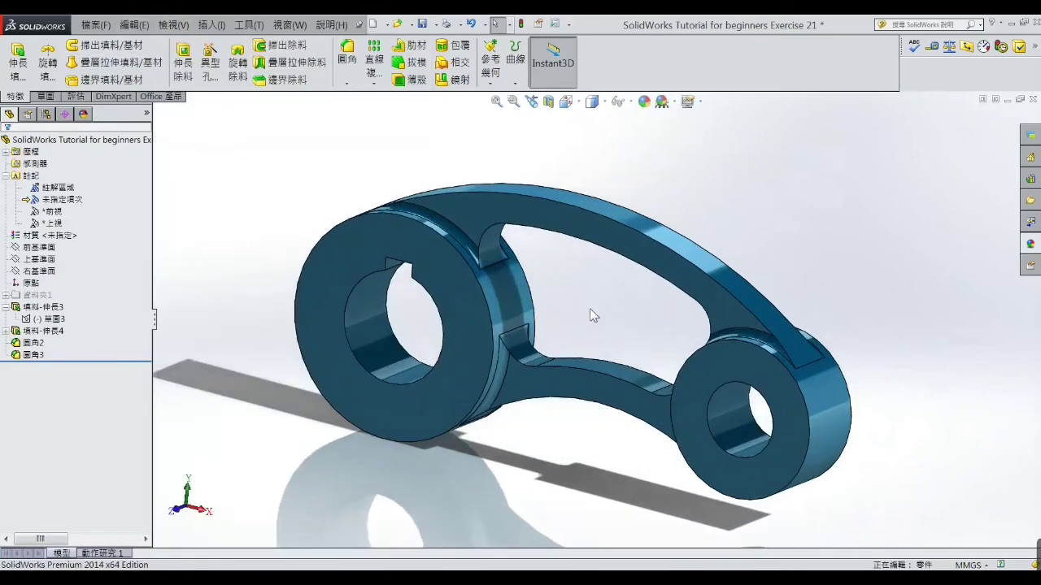
middle_drag(591, 310, 579, 315)
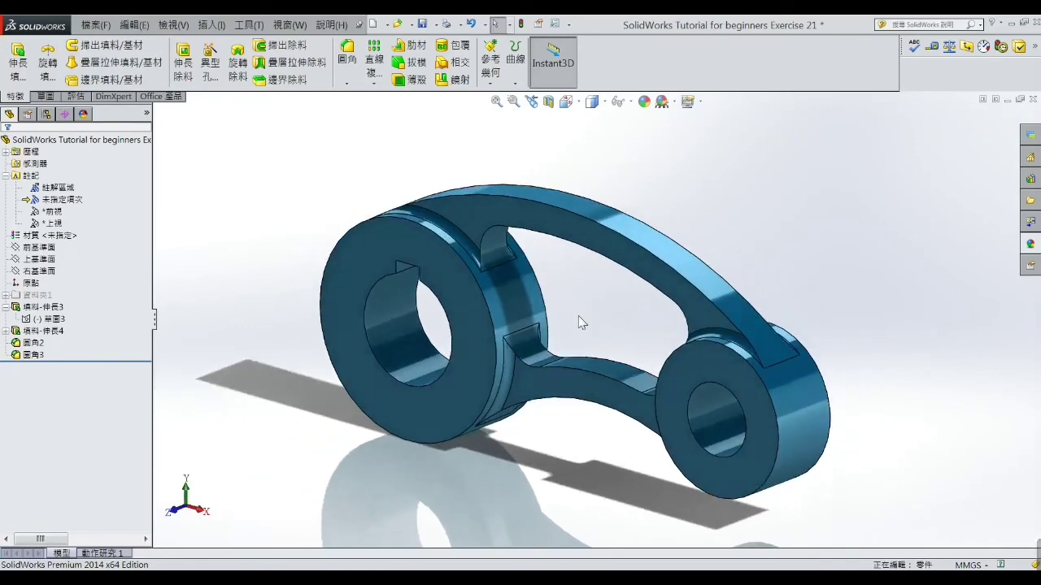
ctrl+middle_drag(630, 352, 628, 348)
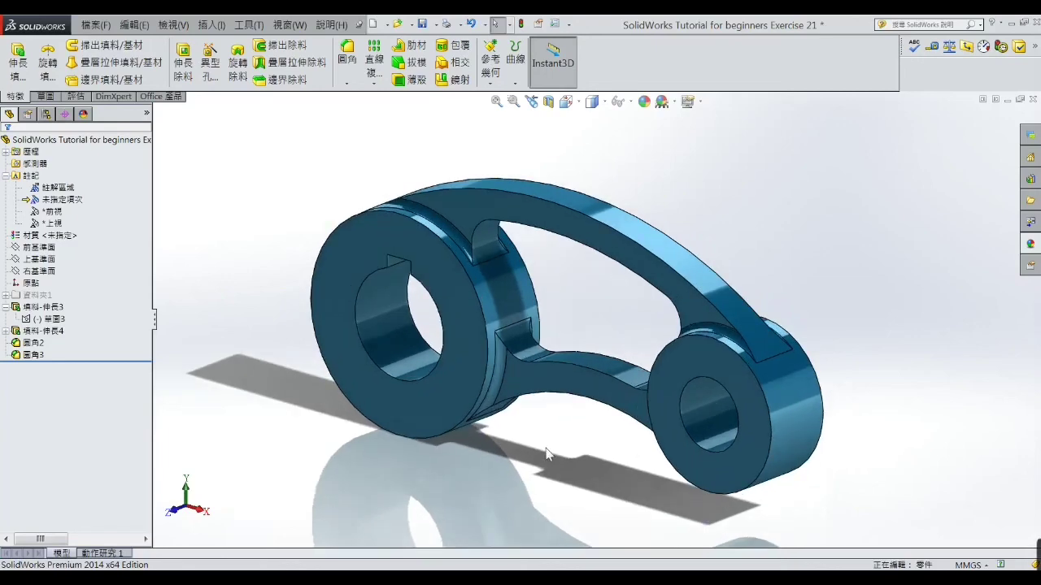